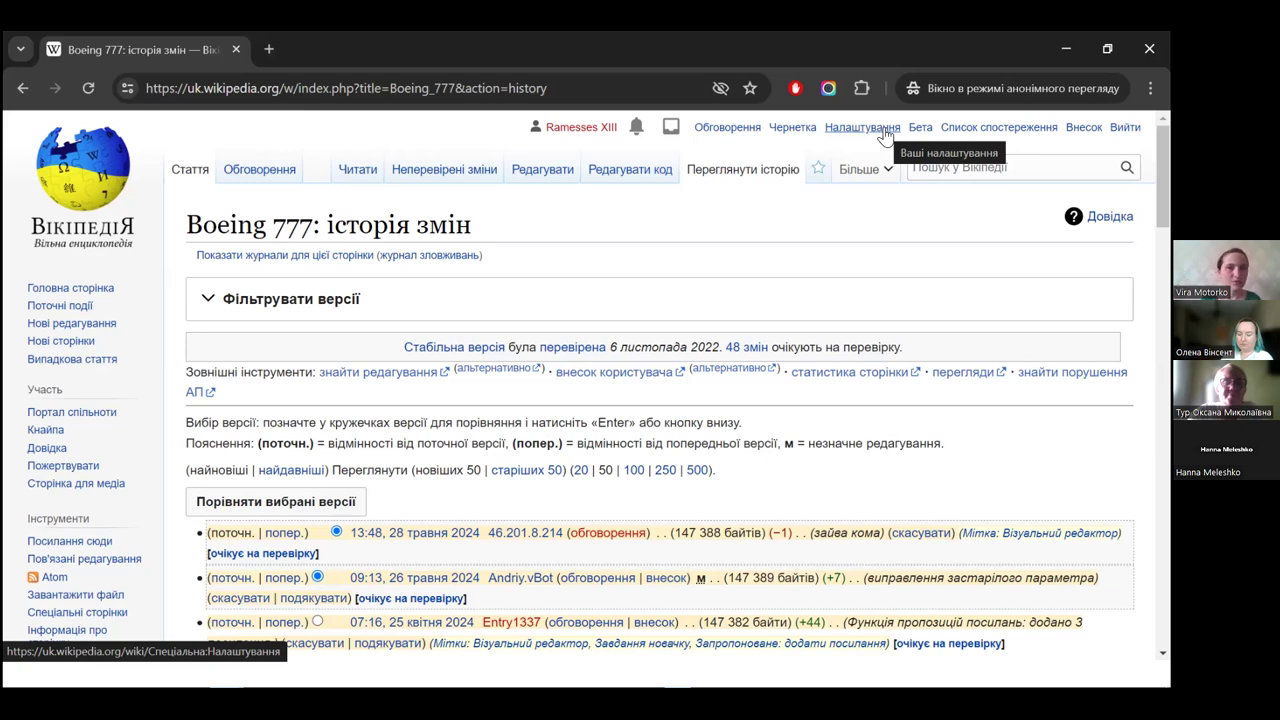
# - Open the account preferences and set the gender option in the internationalisation section to «Жіноча»
pyautogui.moveTo(862, 170)
pyautogui.click(880, 199)
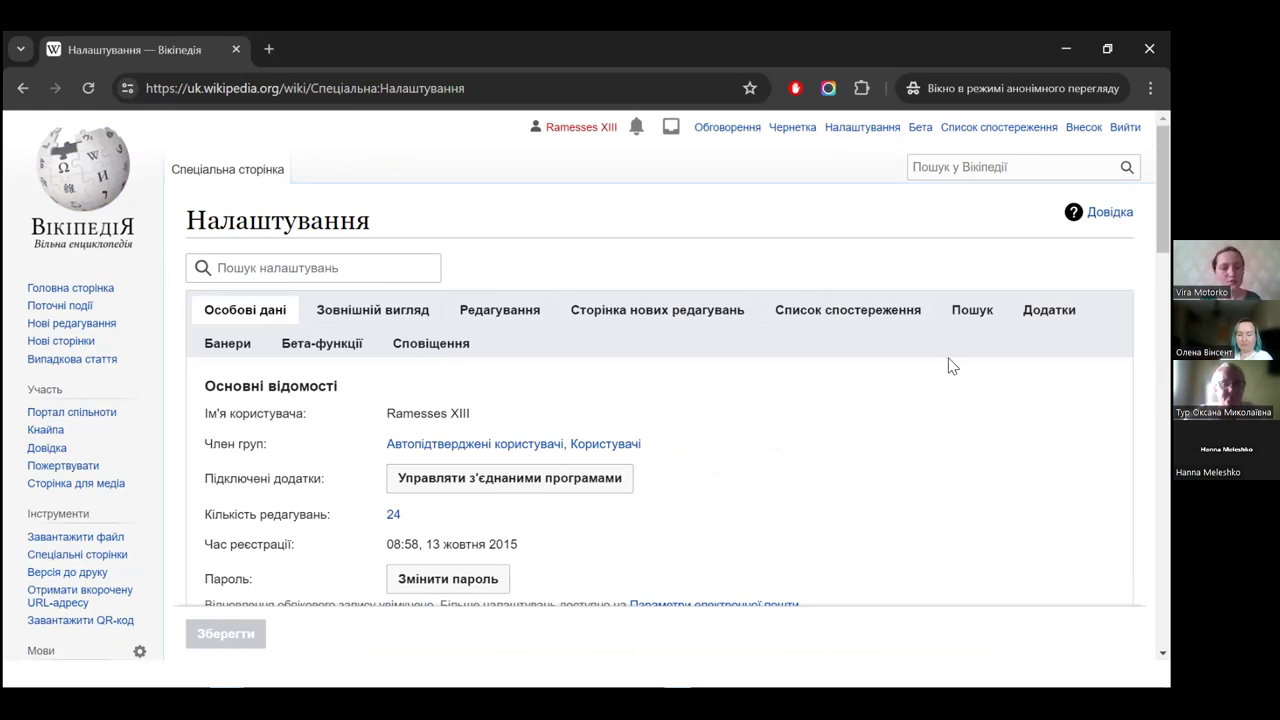
pyautogui.scroll(-1, 955, 362)
pyautogui.scroll(-2, 968, 359)
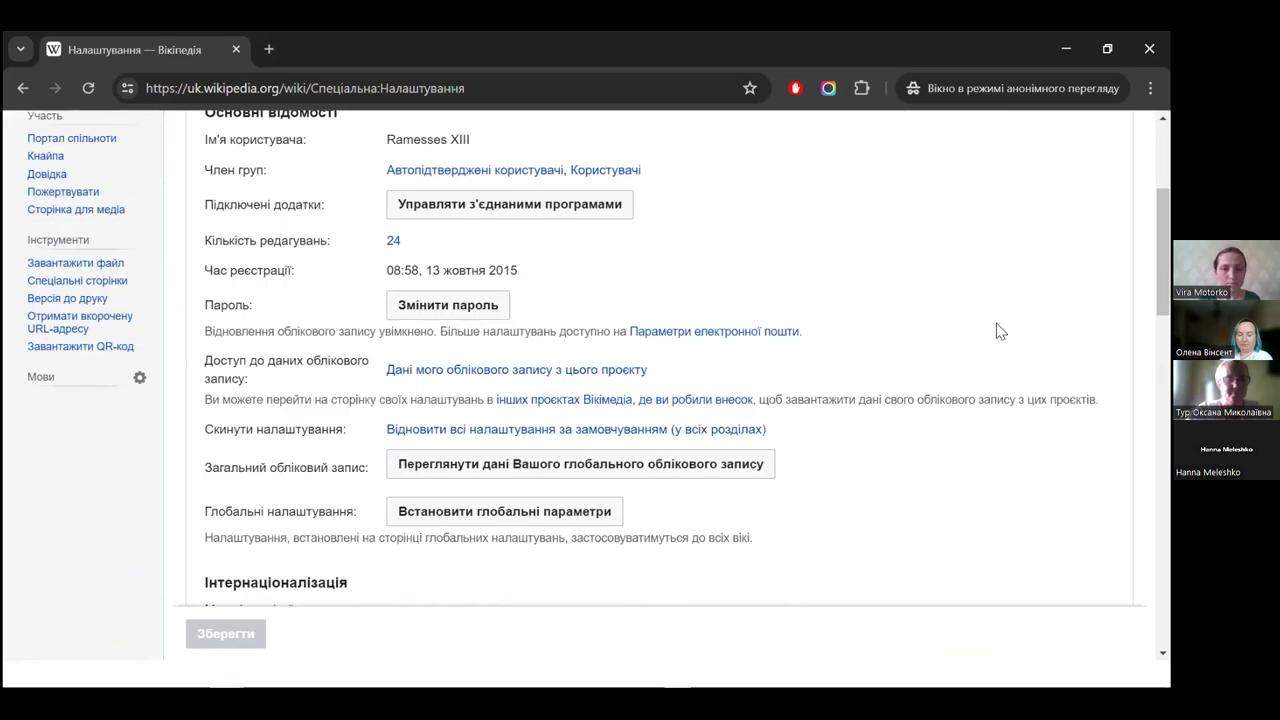
pyautogui.scroll(-3, 1000, 311)
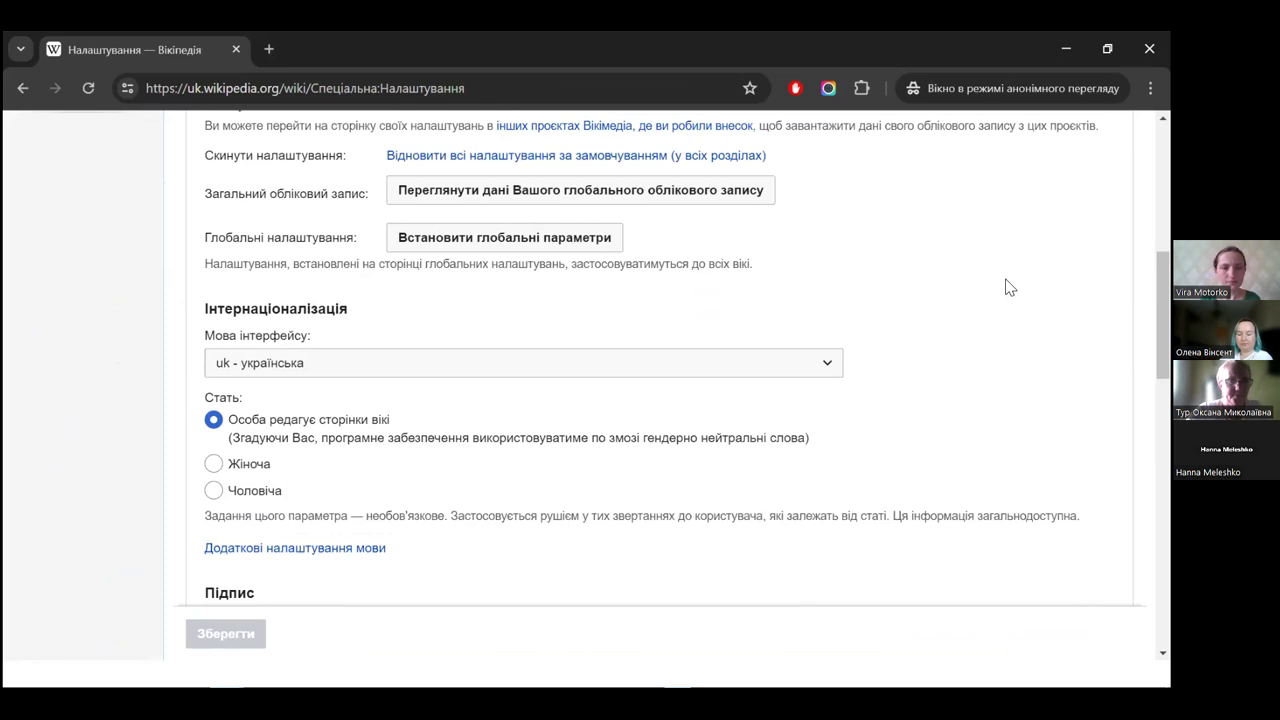
pyautogui.scroll(-1, 1000, 276)
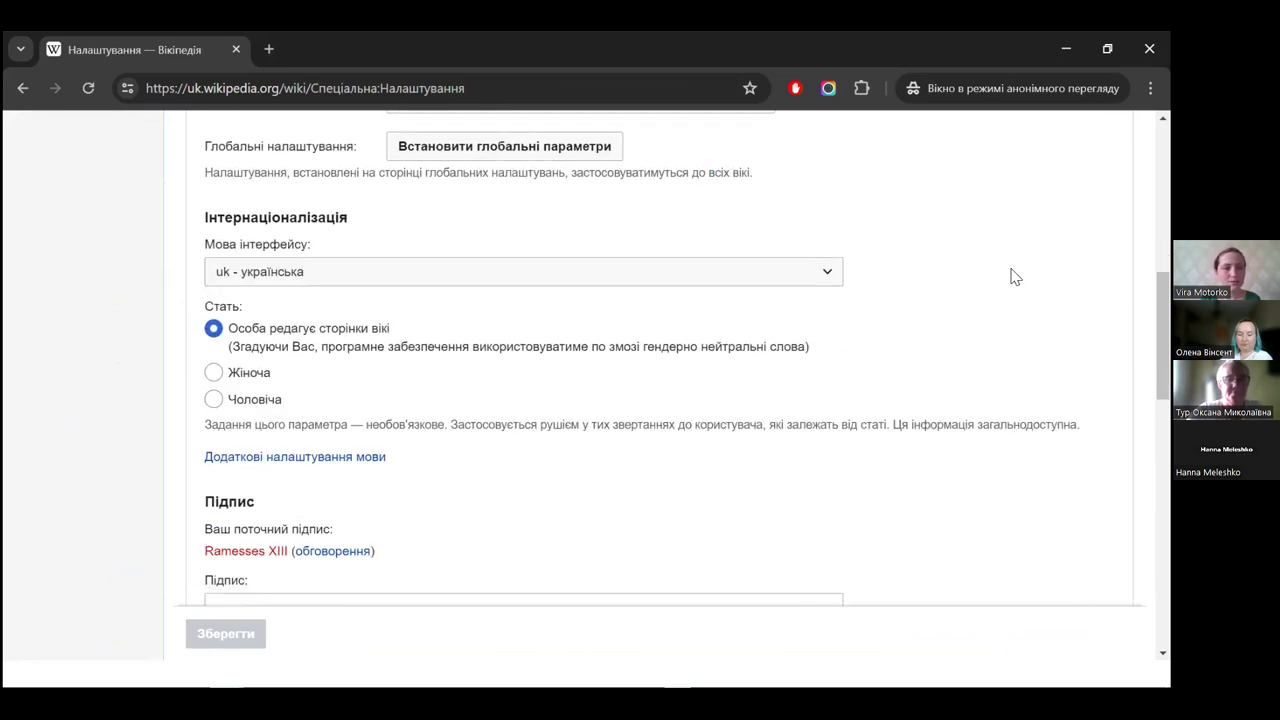
pyautogui.click(215, 376)
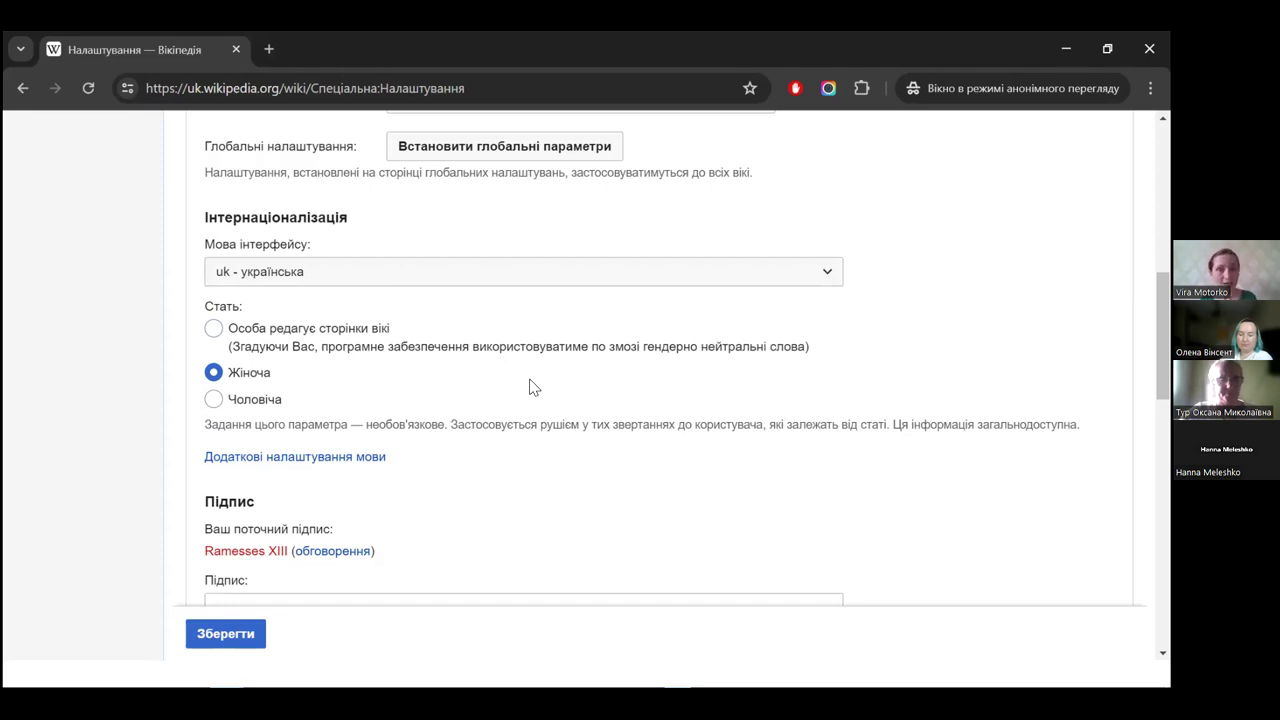
# - Review the signature, e-mail, user page and new editor settings, and save the preferences
pyautogui.scroll(-1, 535, 330)
pyautogui.scroll(-3, 533, 330)
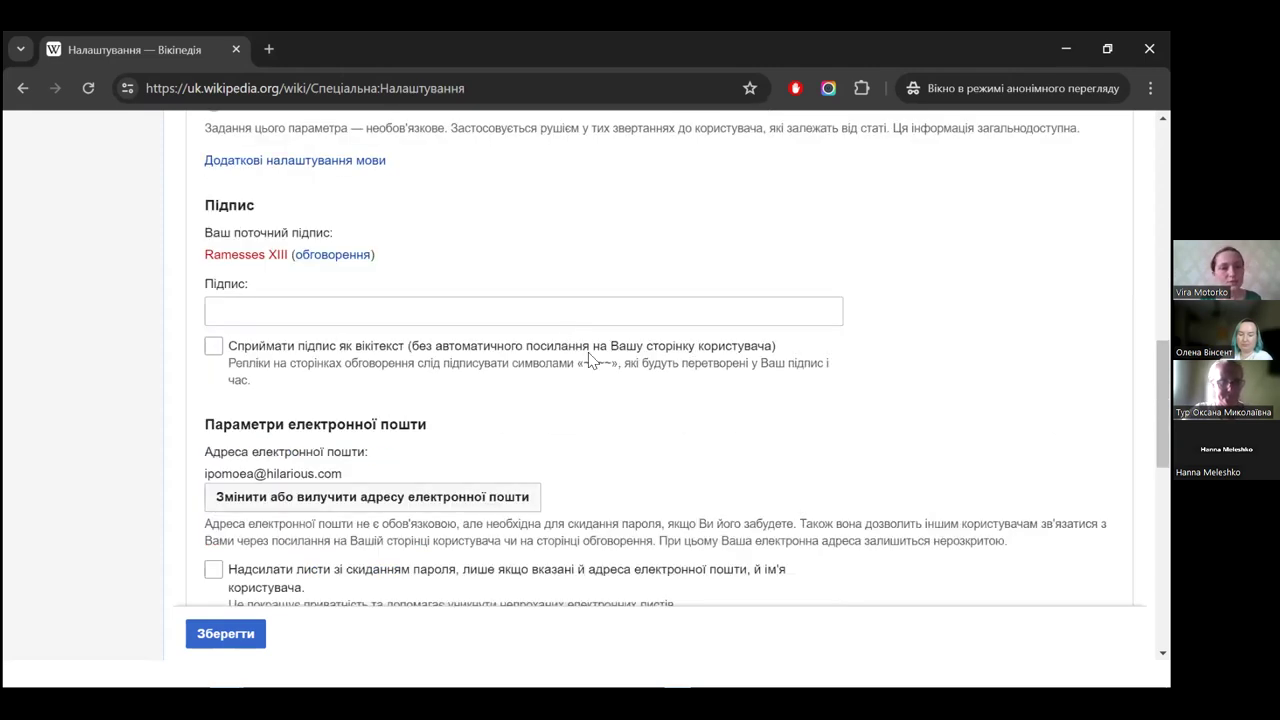
pyautogui.scroll(-2, 597, 346)
pyautogui.scroll(-1, 597, 346)
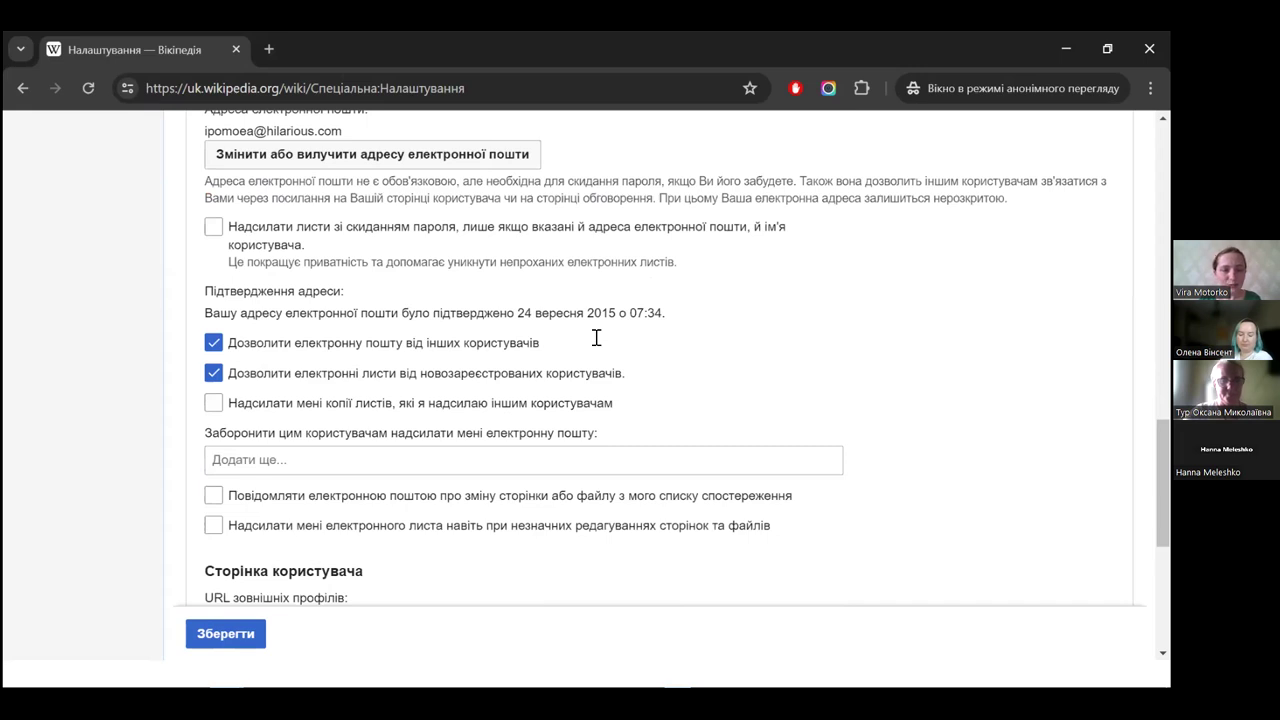
pyautogui.scroll(-3, 596, 340)
pyautogui.scroll(-1, 596, 340)
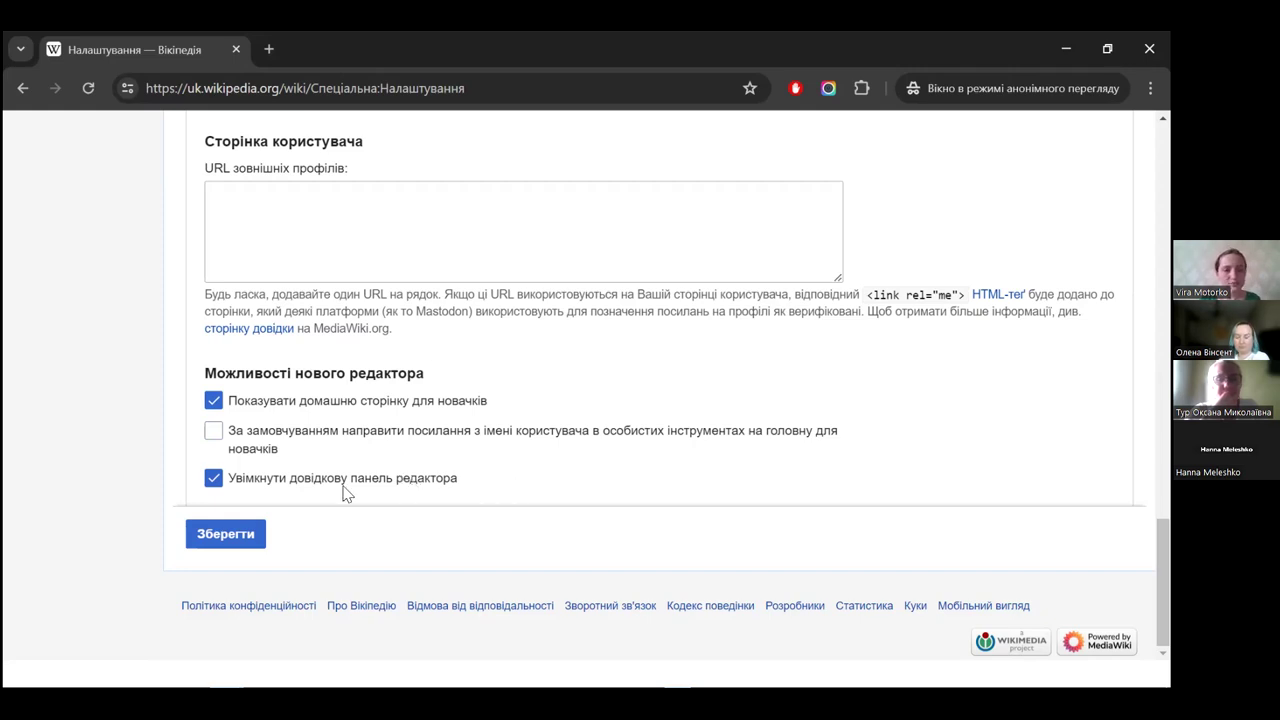
pyautogui.click(242, 543)
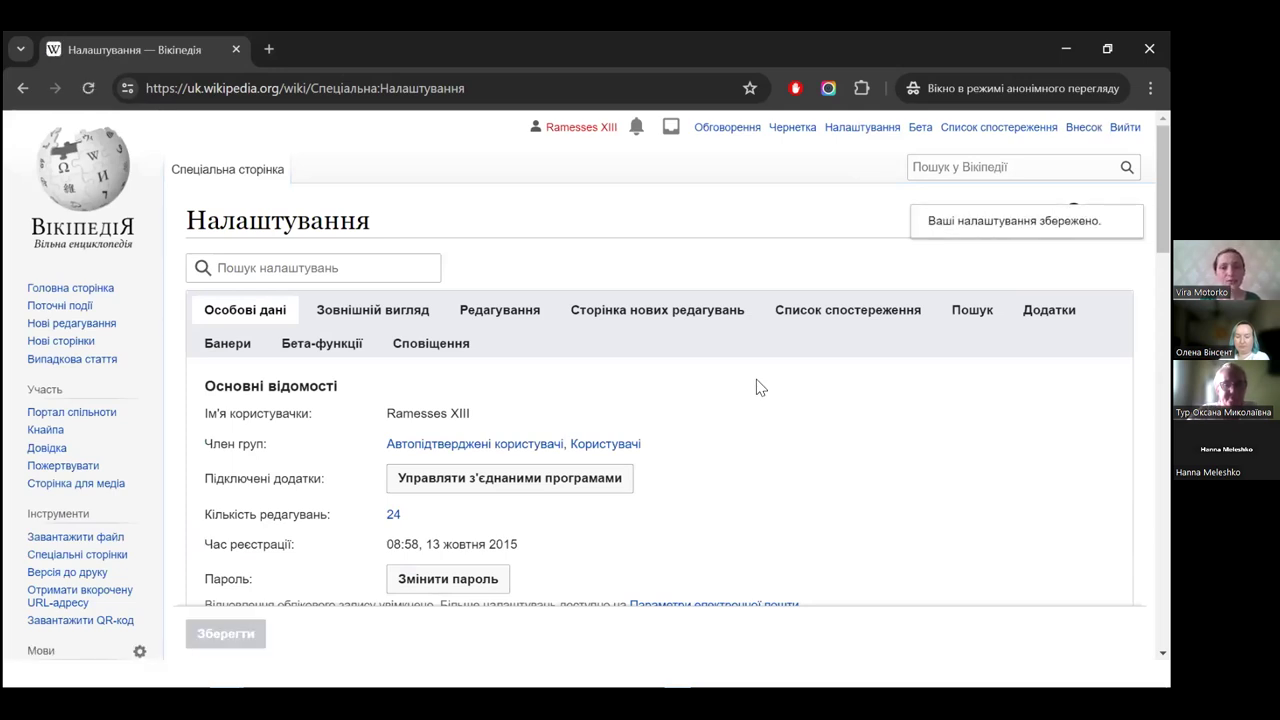
# - In the beta features preferences, enable «Автоматично увімкнути максимум бета-функцій» and save
pyautogui.click(318, 351)
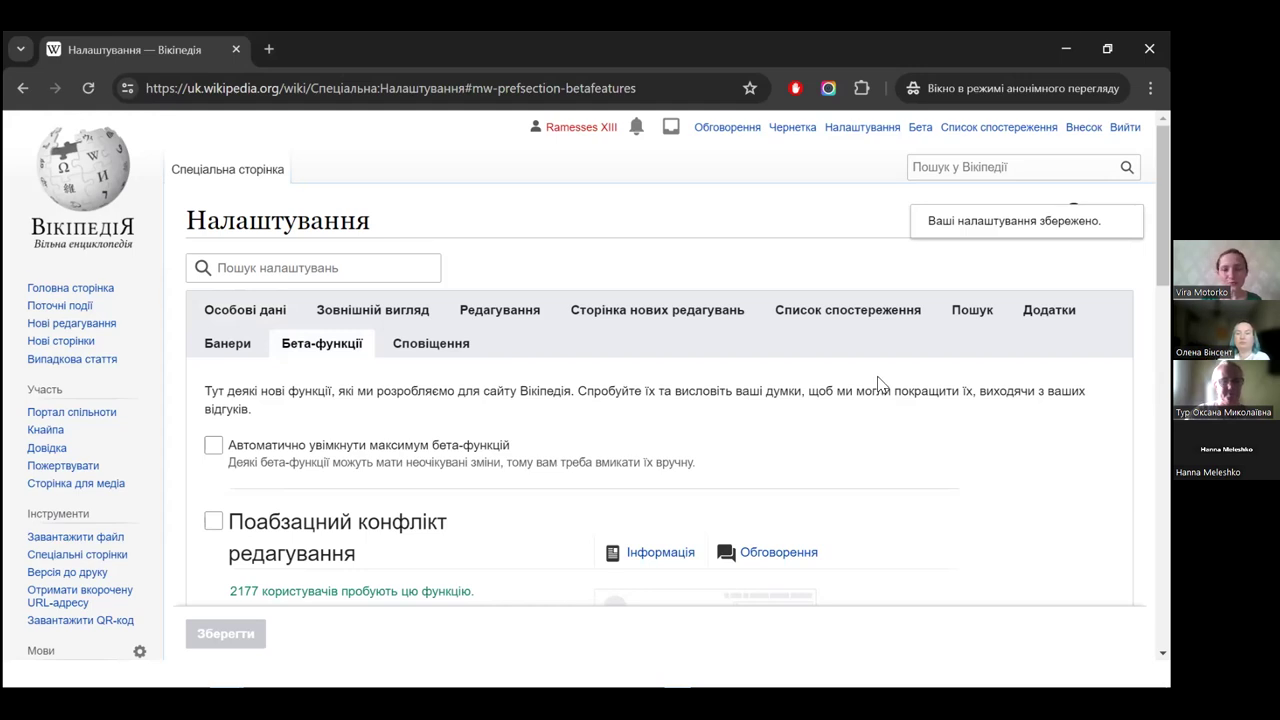
pyautogui.scroll(-1, 880, 384)
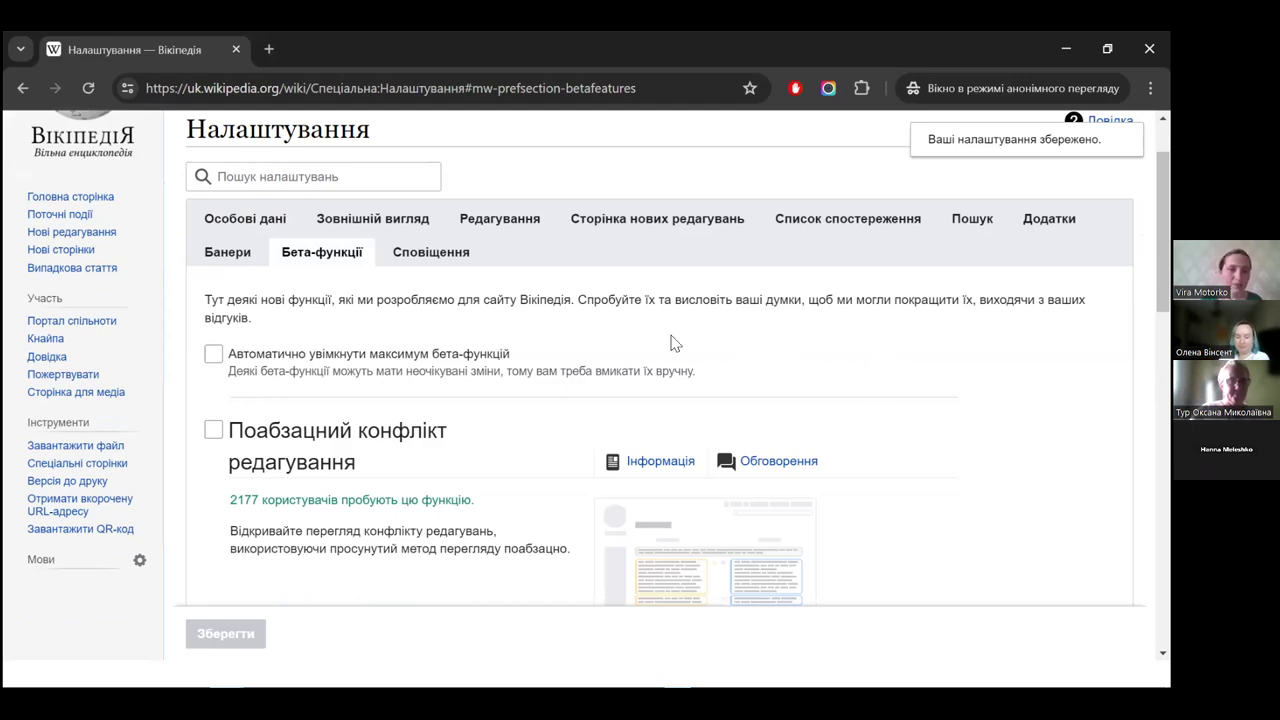
pyautogui.click(213, 357)
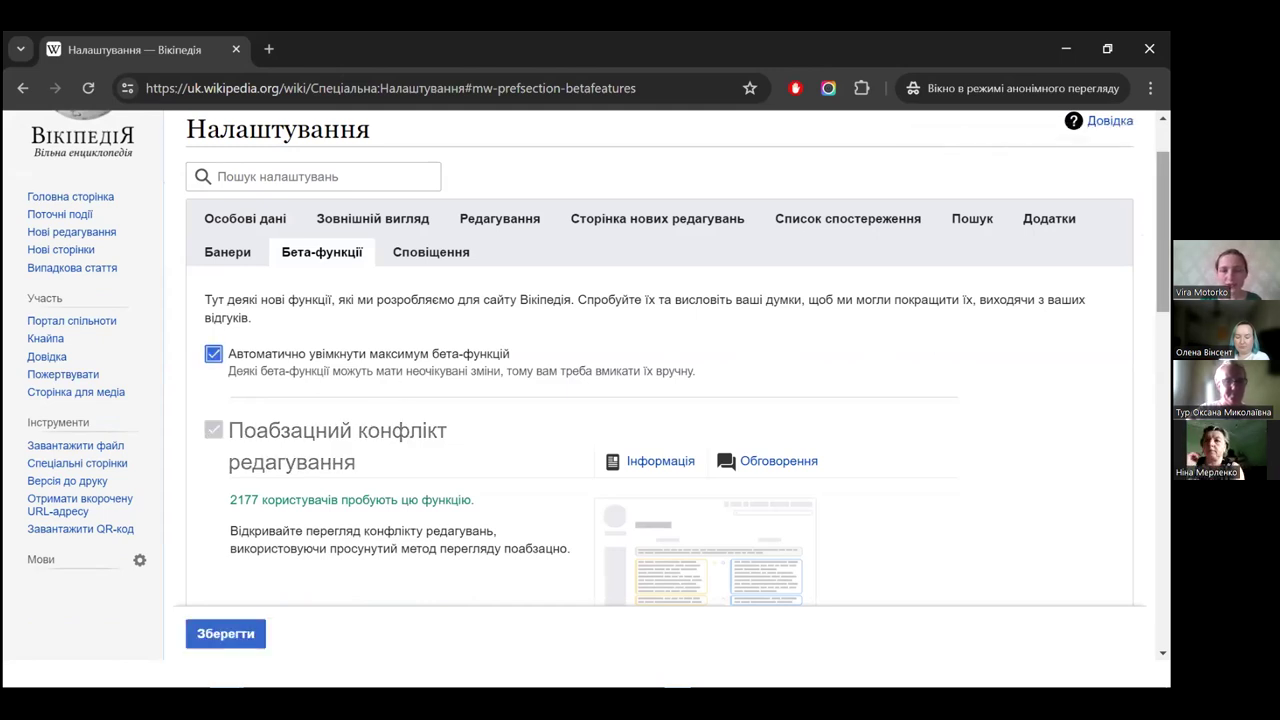
pyautogui.scroll(-5, 660, 360)
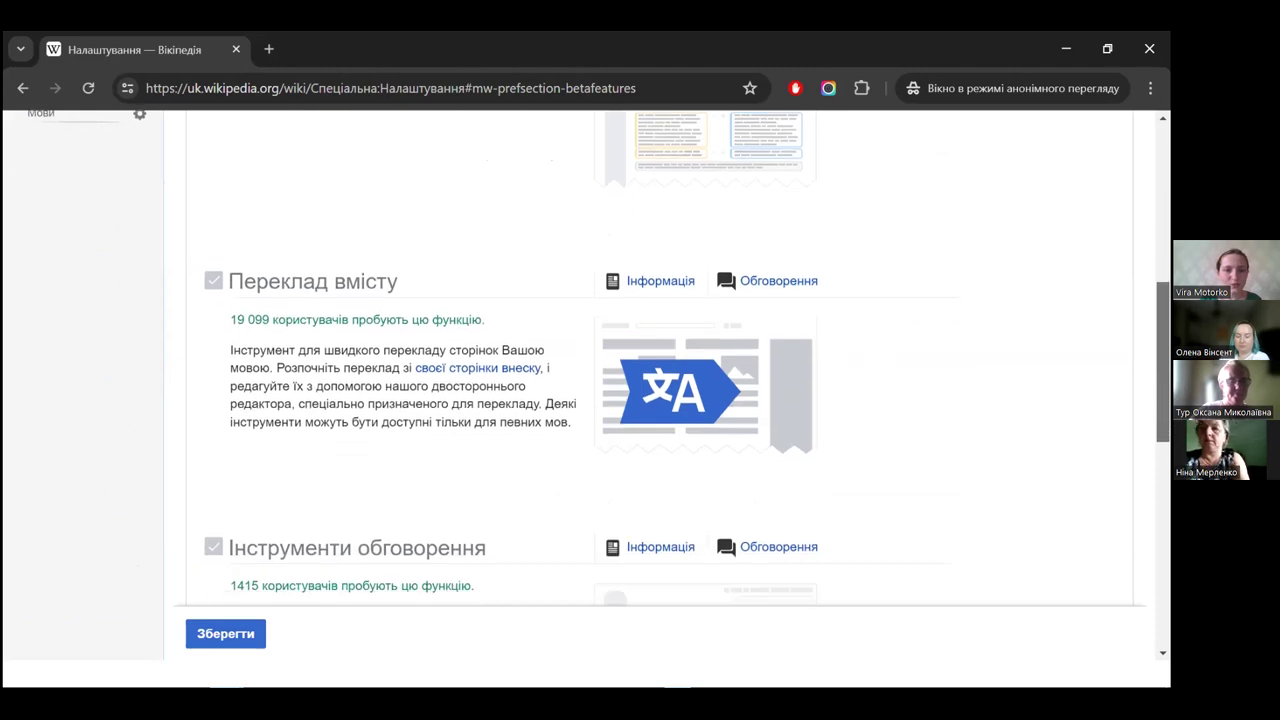
pyautogui.scroll(-6, 660, 360)
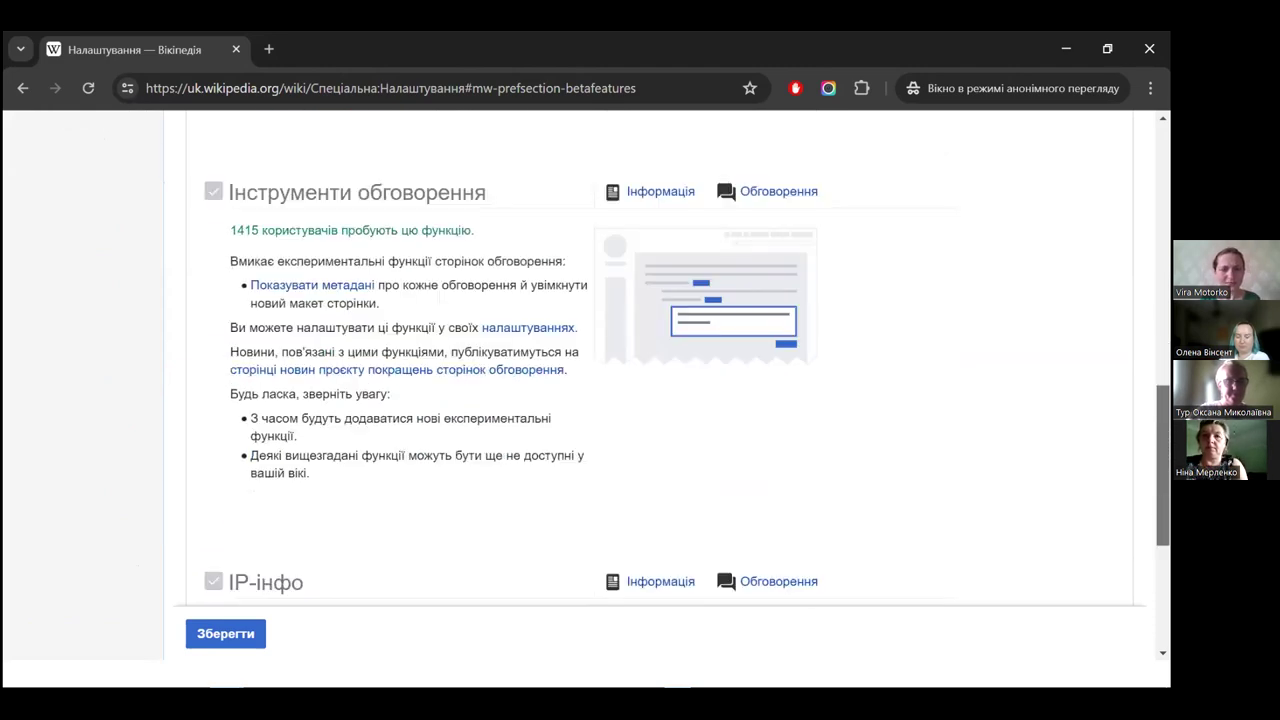
pyautogui.scroll(-2, 397, 514)
pyautogui.click(248, 533)
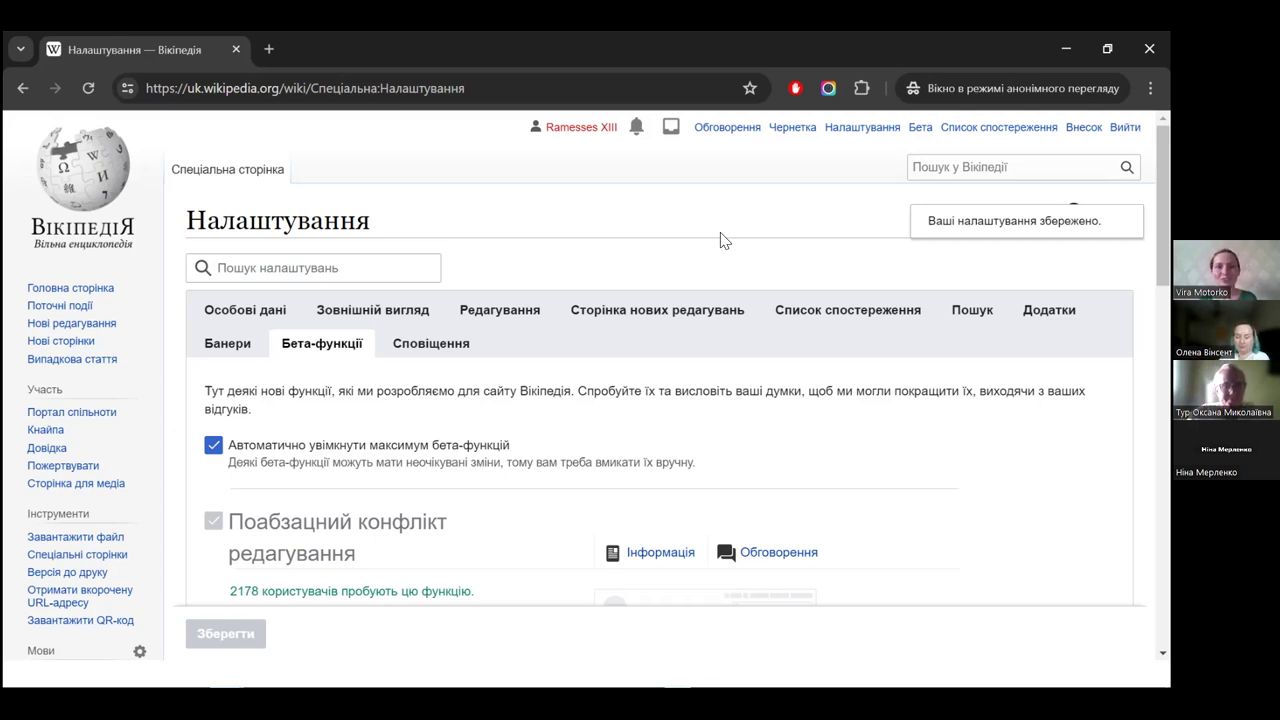
# - Check the internationalisation and signature settings in the personal data preferences again
pyautogui.click(256, 316)
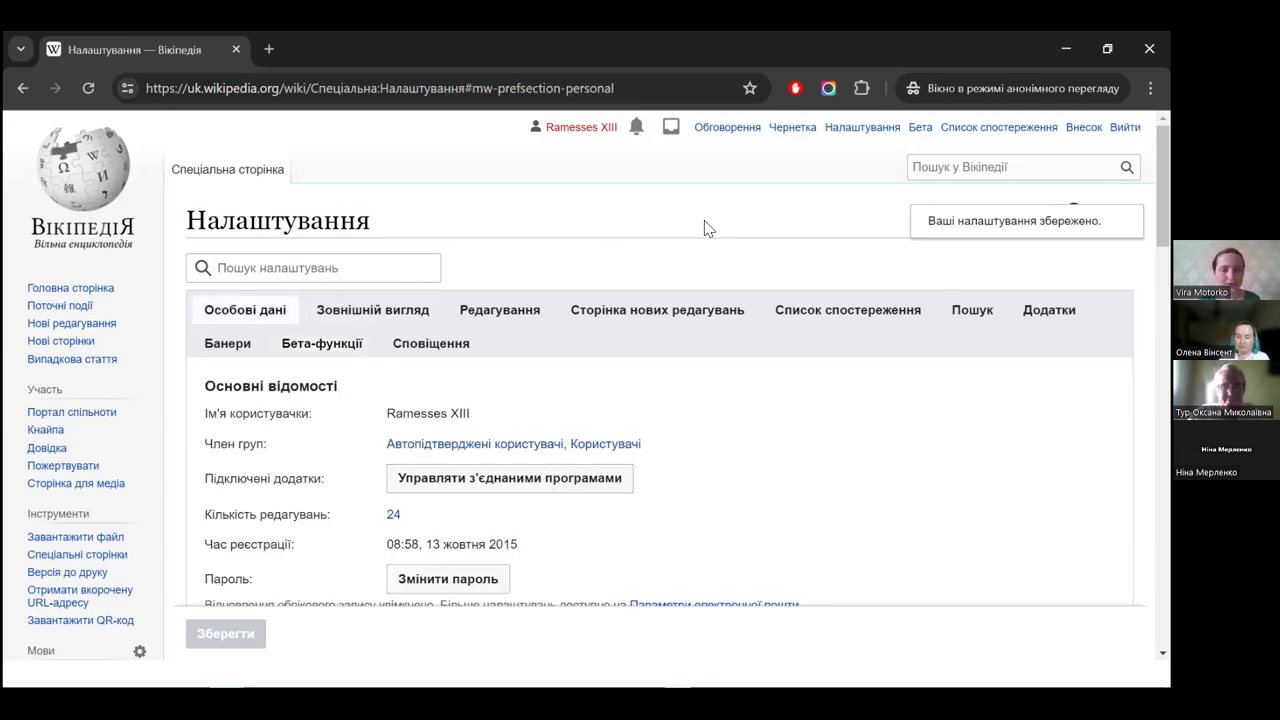
pyautogui.scroll(-5, 705, 227)
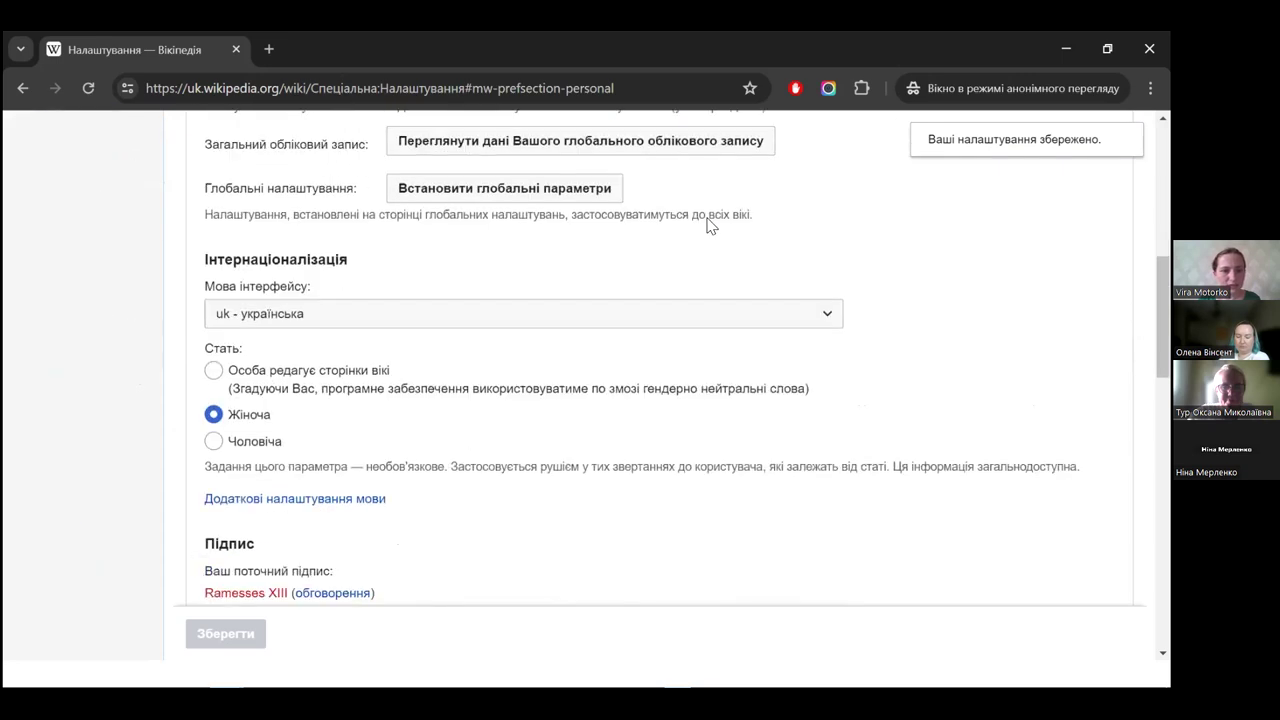
pyautogui.scroll(-3, 707, 227)
pyautogui.scroll(10, 708, 227)
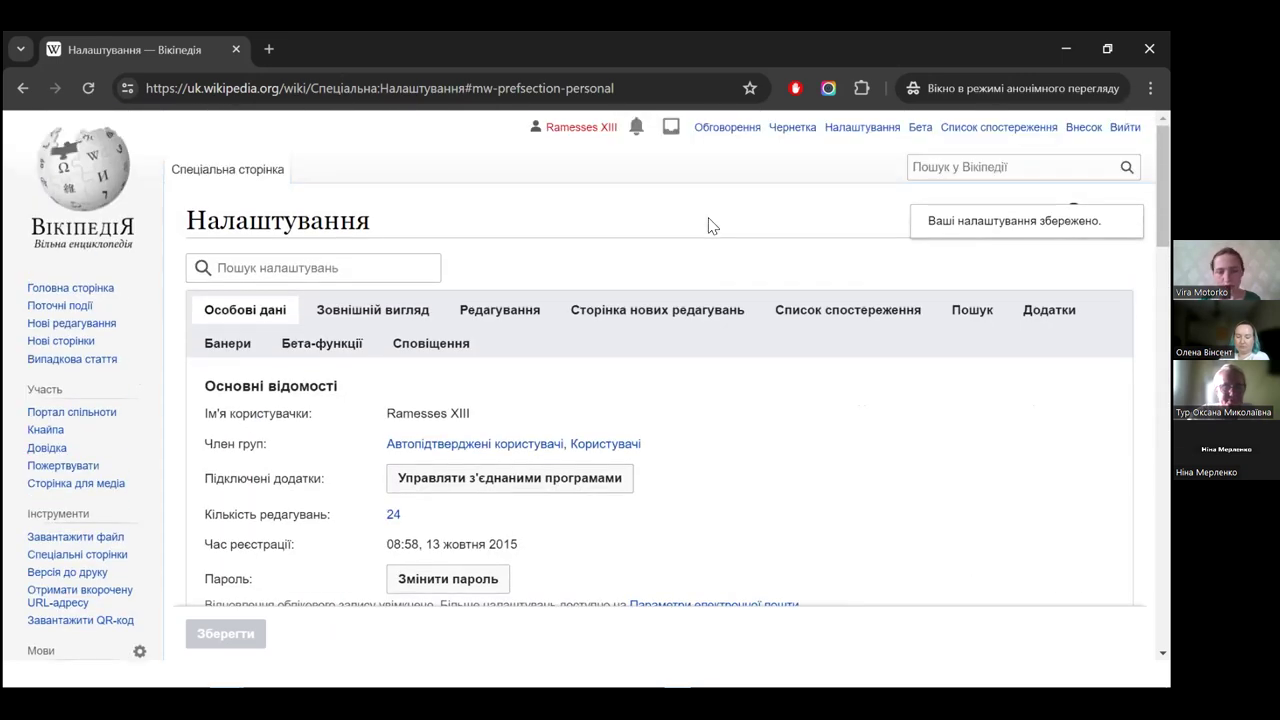
# - In the editing preferences, enable the «Відновлення редагувань» function in the «Редактор» section and save the settings
pyautogui.click(533, 317)
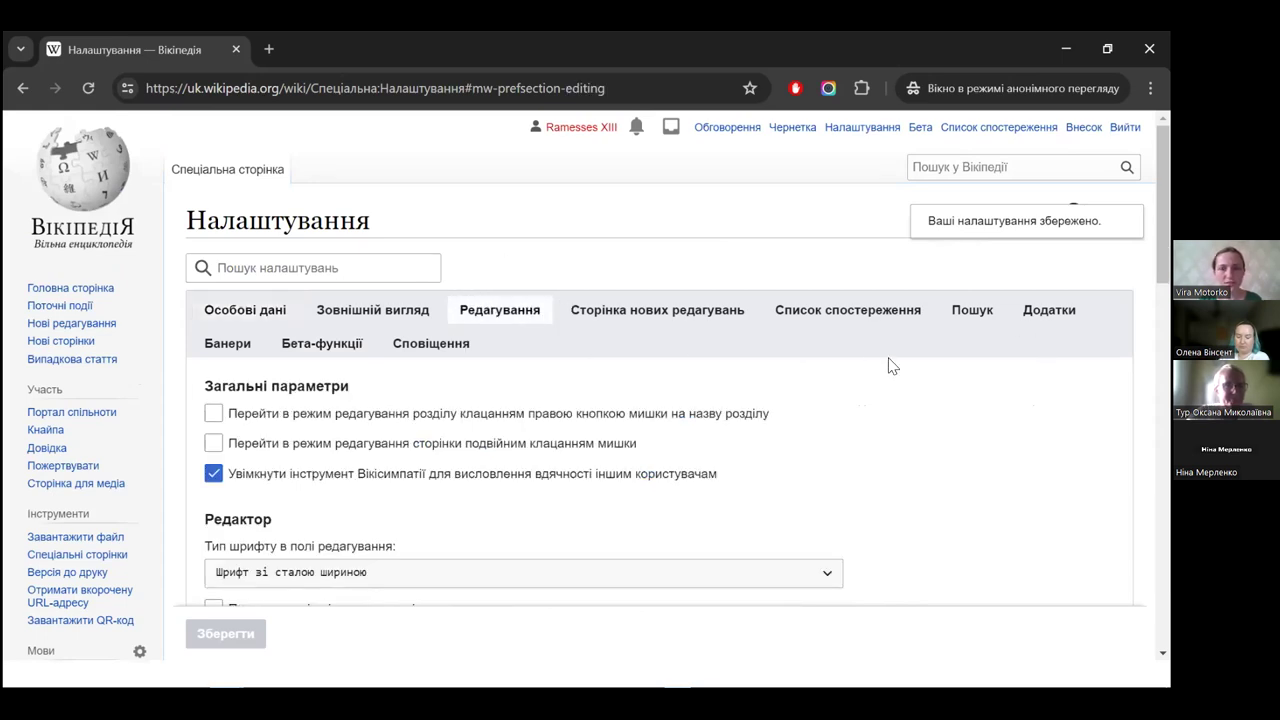
pyautogui.scroll(-10, 937, 364)
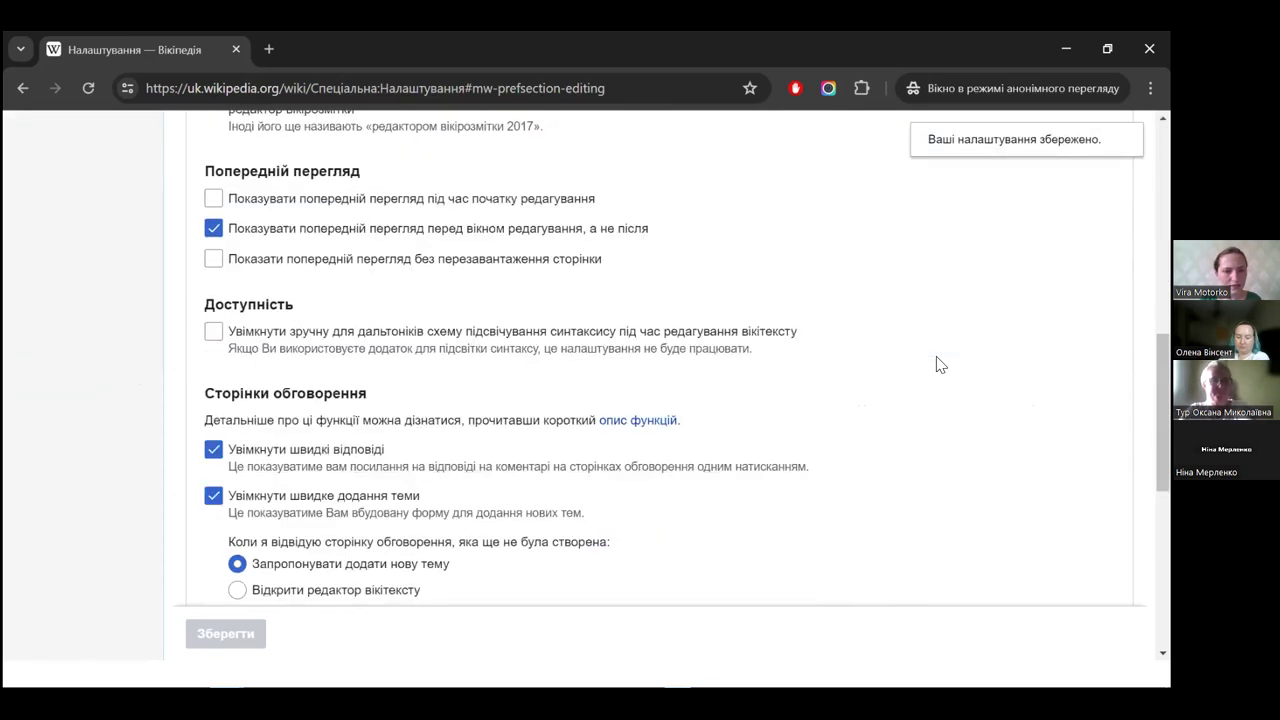
pyautogui.scroll(-4, 937, 364)
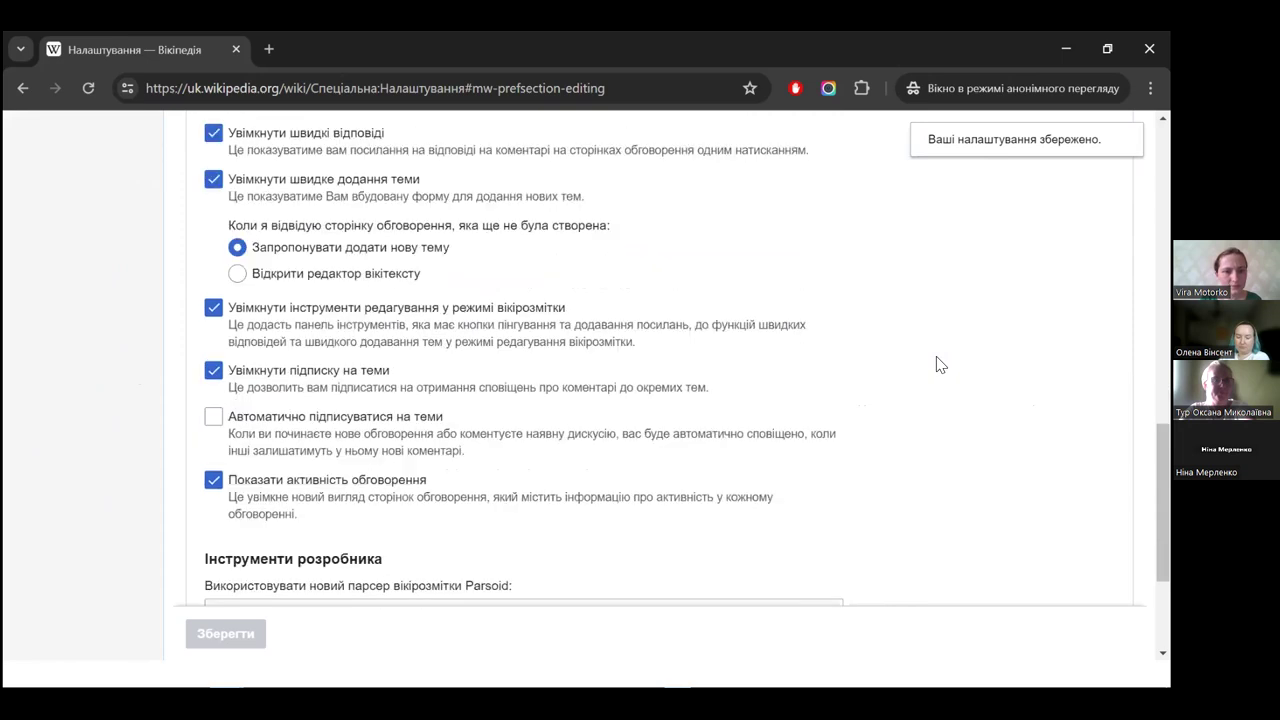
pyautogui.scroll(-2, 937, 364)
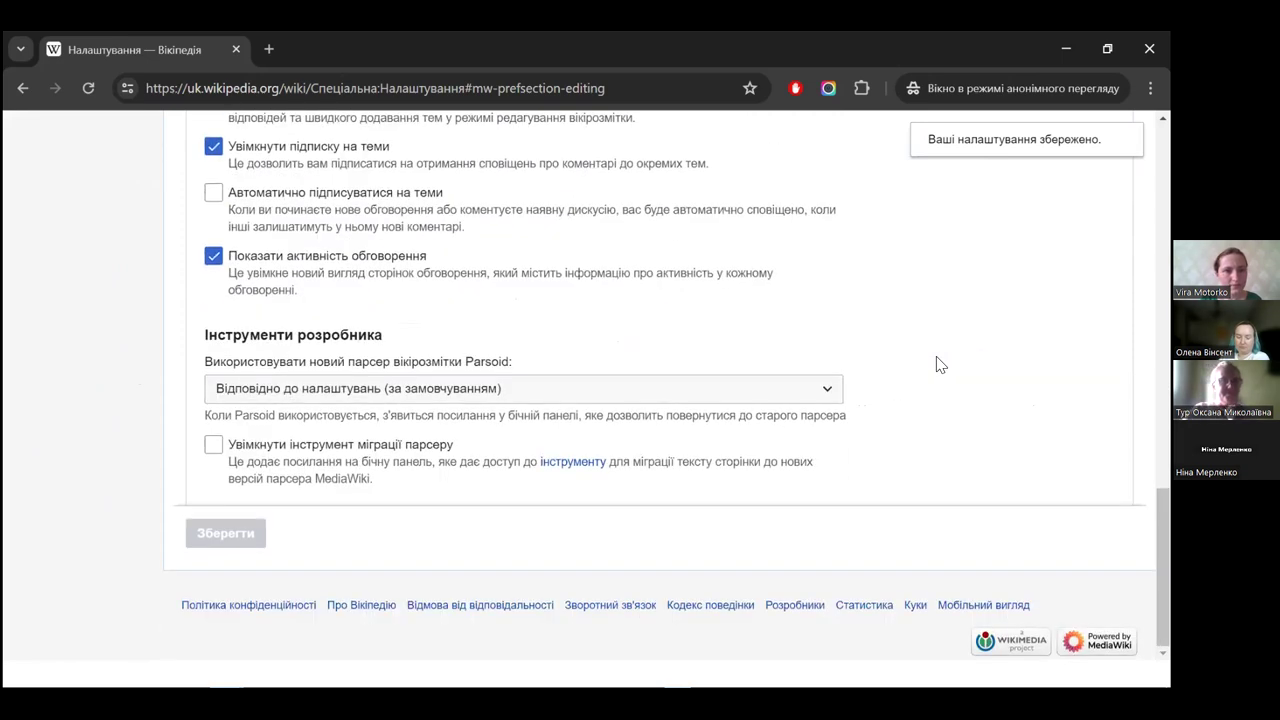
pyautogui.scroll(10, 937, 364)
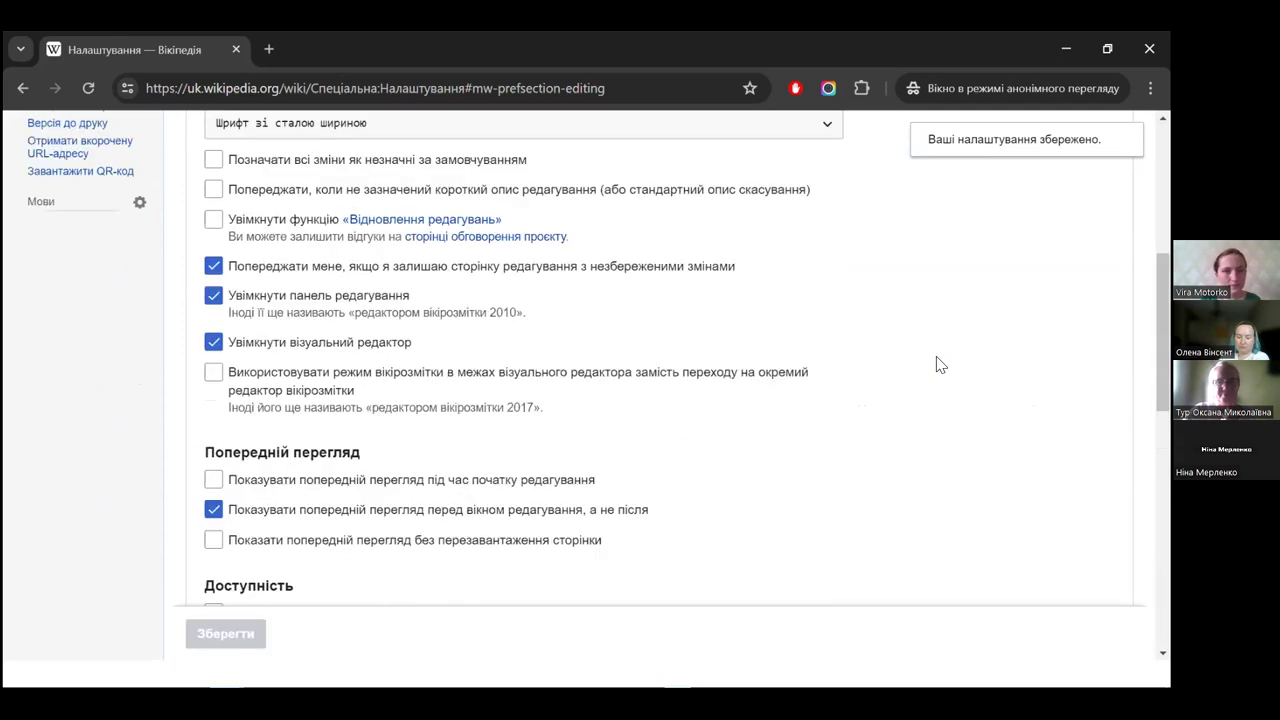
pyautogui.scroll(3, 940, 364)
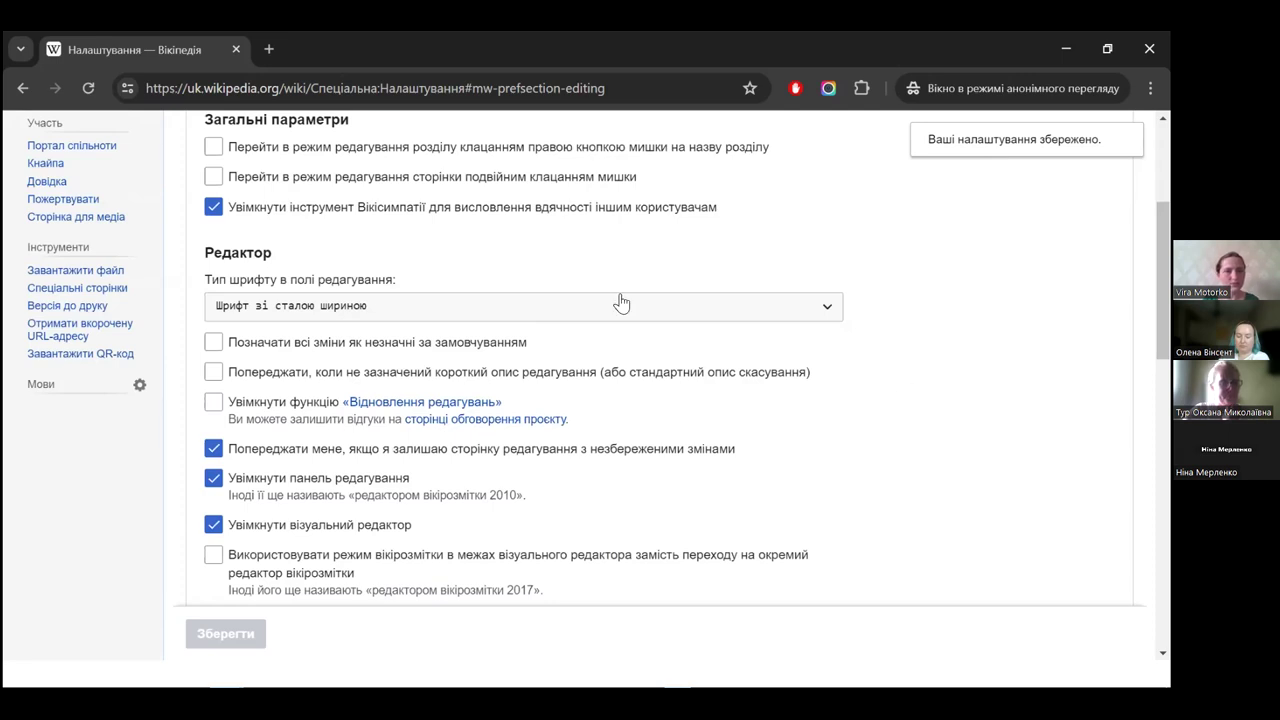
pyautogui.doubleClick(251, 254)
pyautogui.click(403, 262)
pyautogui.click(214, 403)
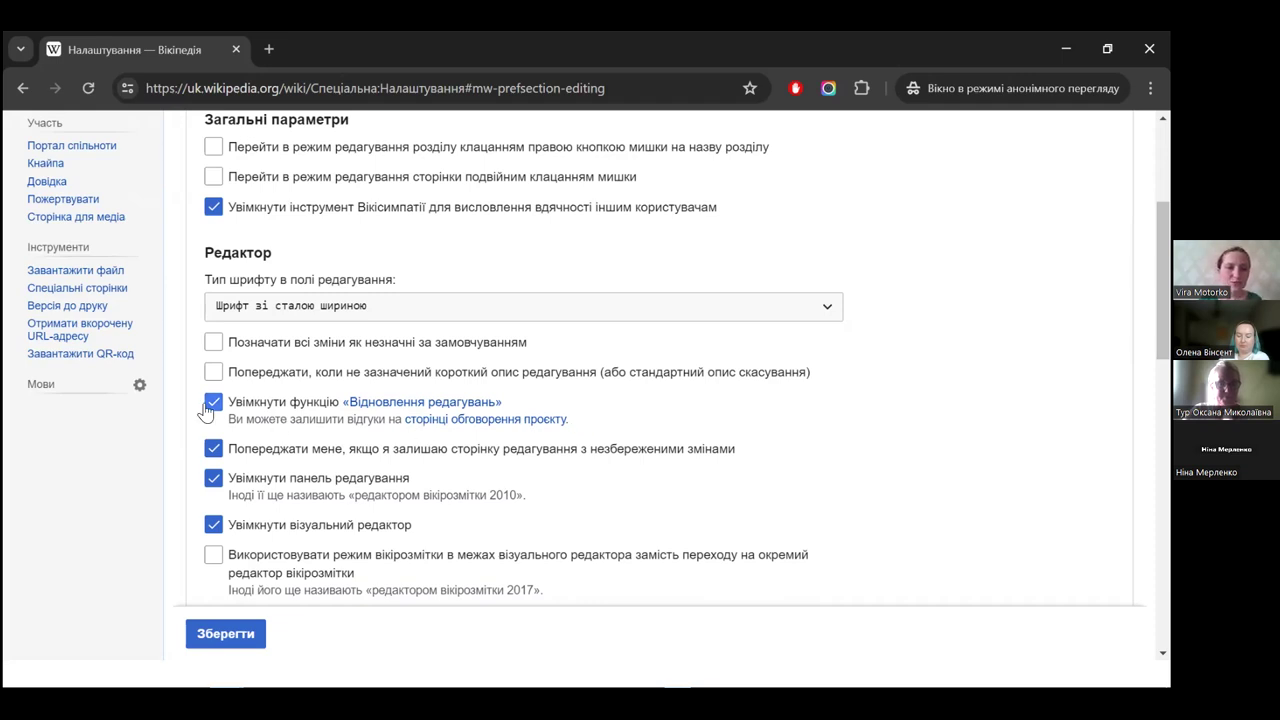
pyautogui.scroll(-6, 905, 400)
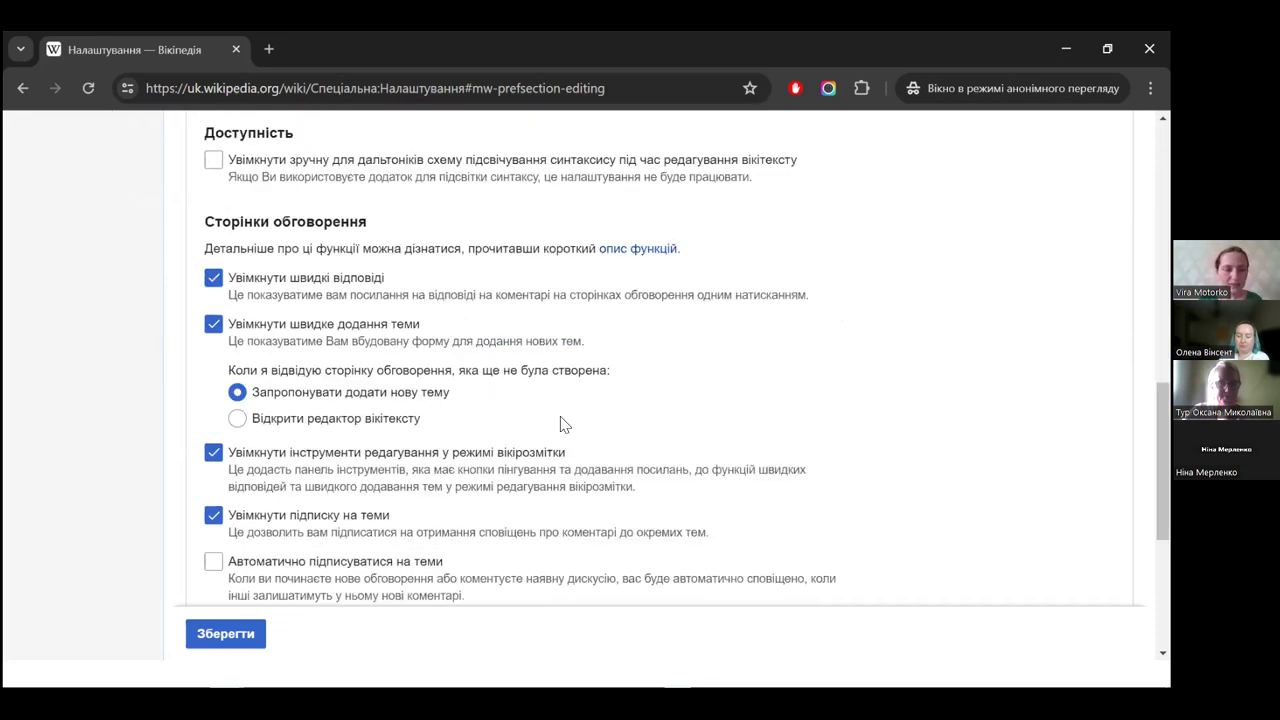
pyautogui.scroll(-4, 343, 503)
pyautogui.click(240, 533)
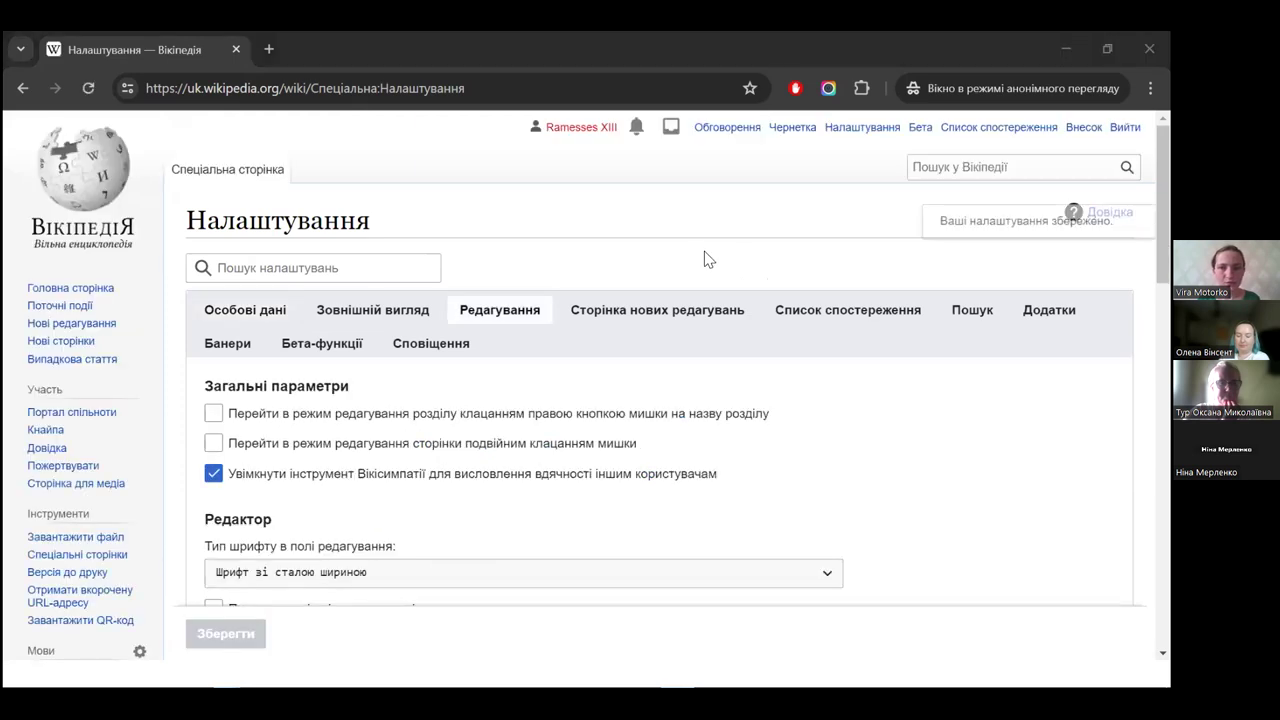
# - Switch to the slide presentation and advance to the «5. Домашня сторінка новачка. Пропоновані редагування» slide
pyautogui.hotkey('alt', 'Tab')
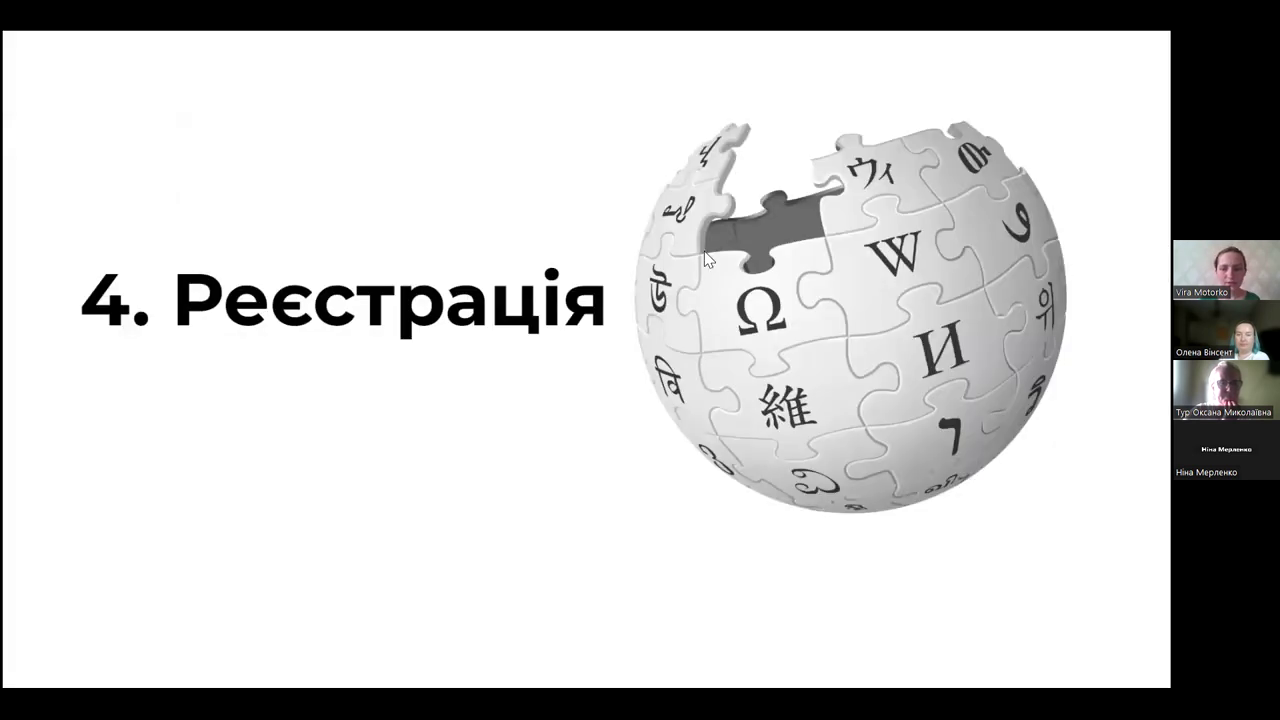
pyautogui.press('Right')
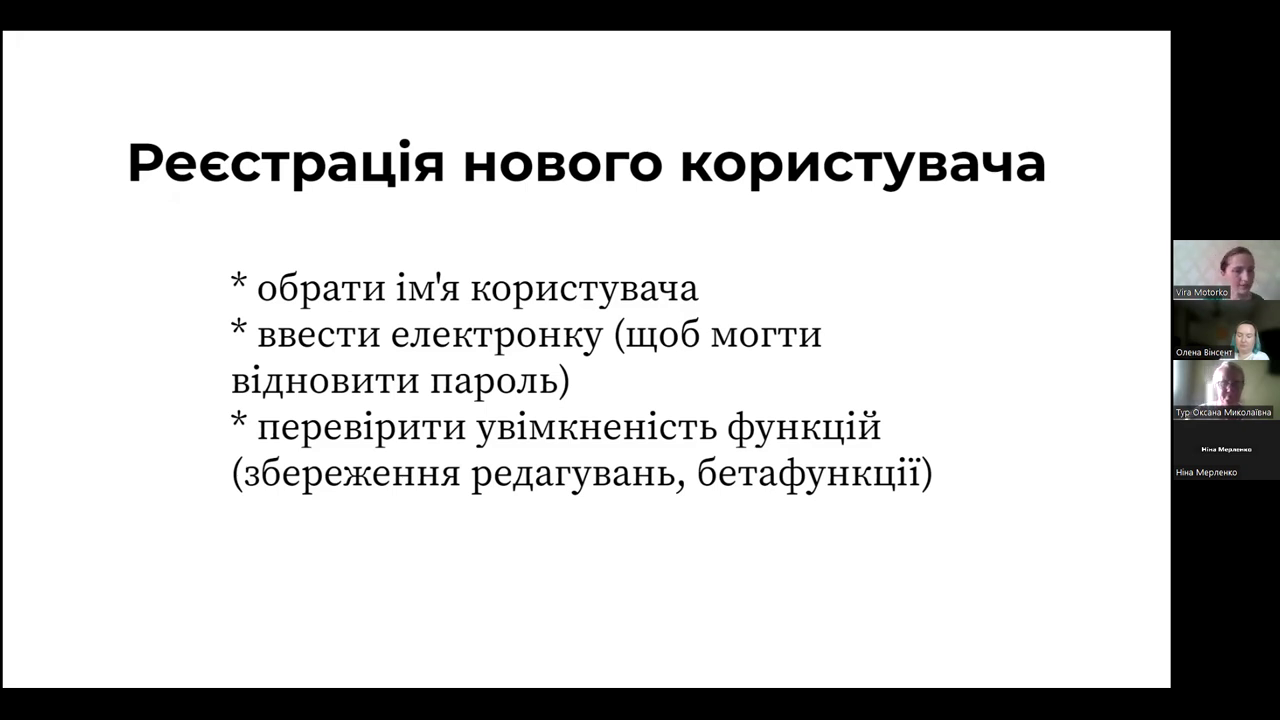
pyautogui.press('Right')
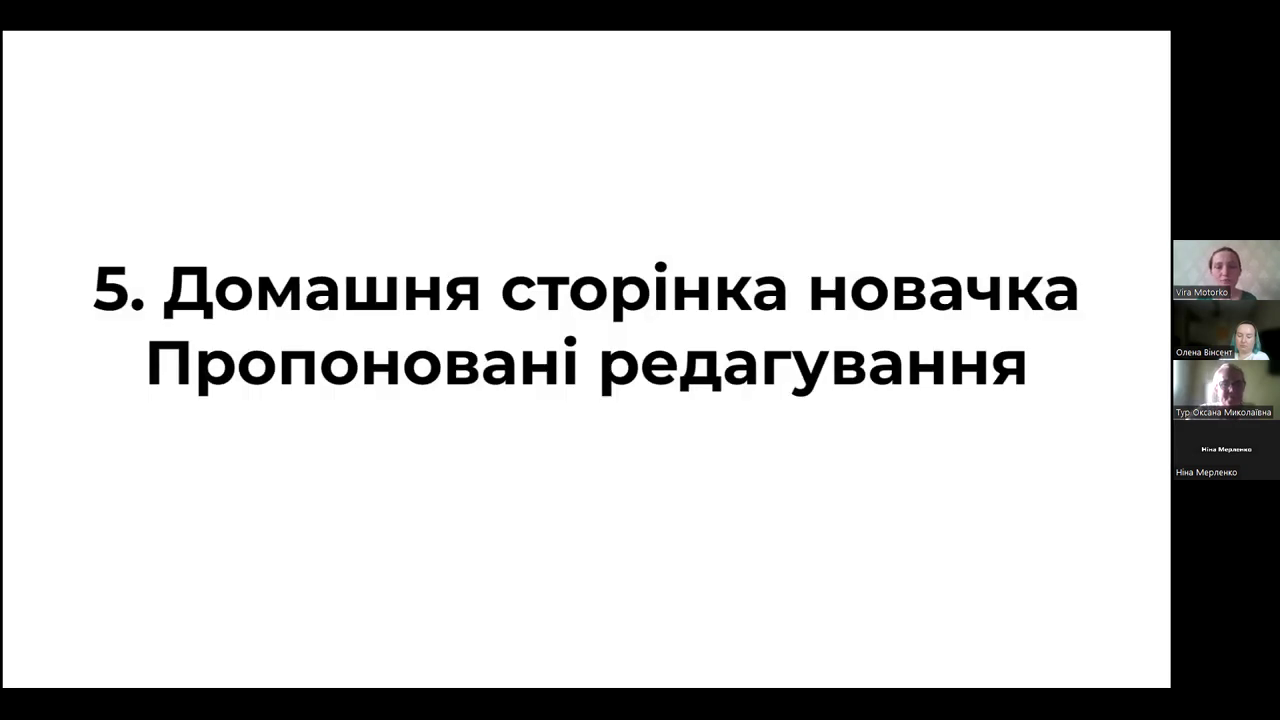
# - Switch back to the browser and open the account's newcomer home page («Домашня сторінка») from its user page
pyautogui.hotkey('alt', 'Tab')
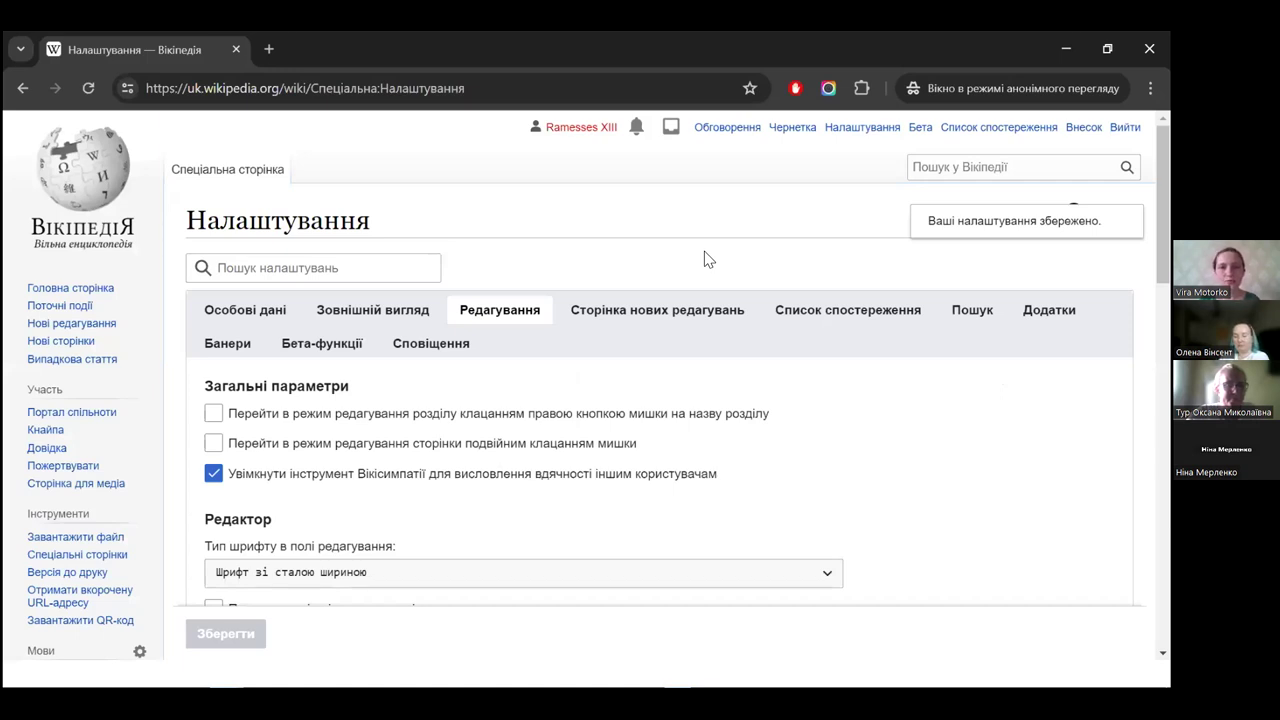
pyautogui.click(575, 130)
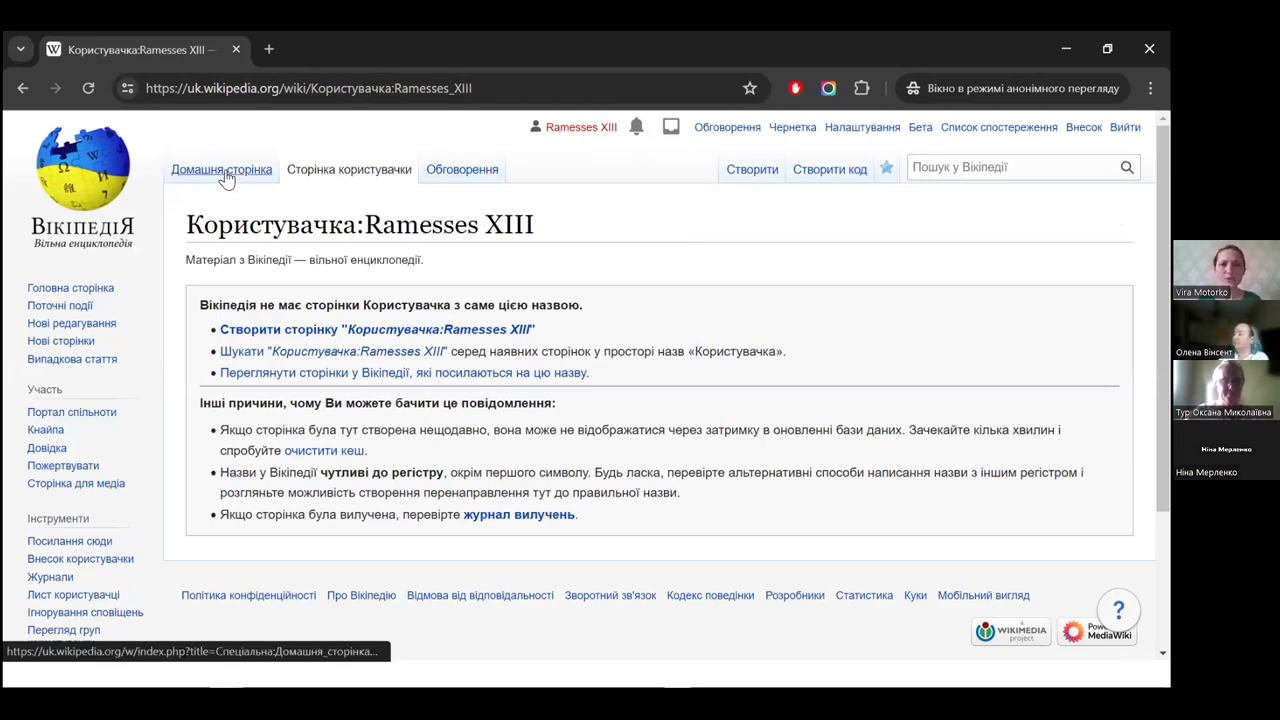
pyautogui.click(268, 178)
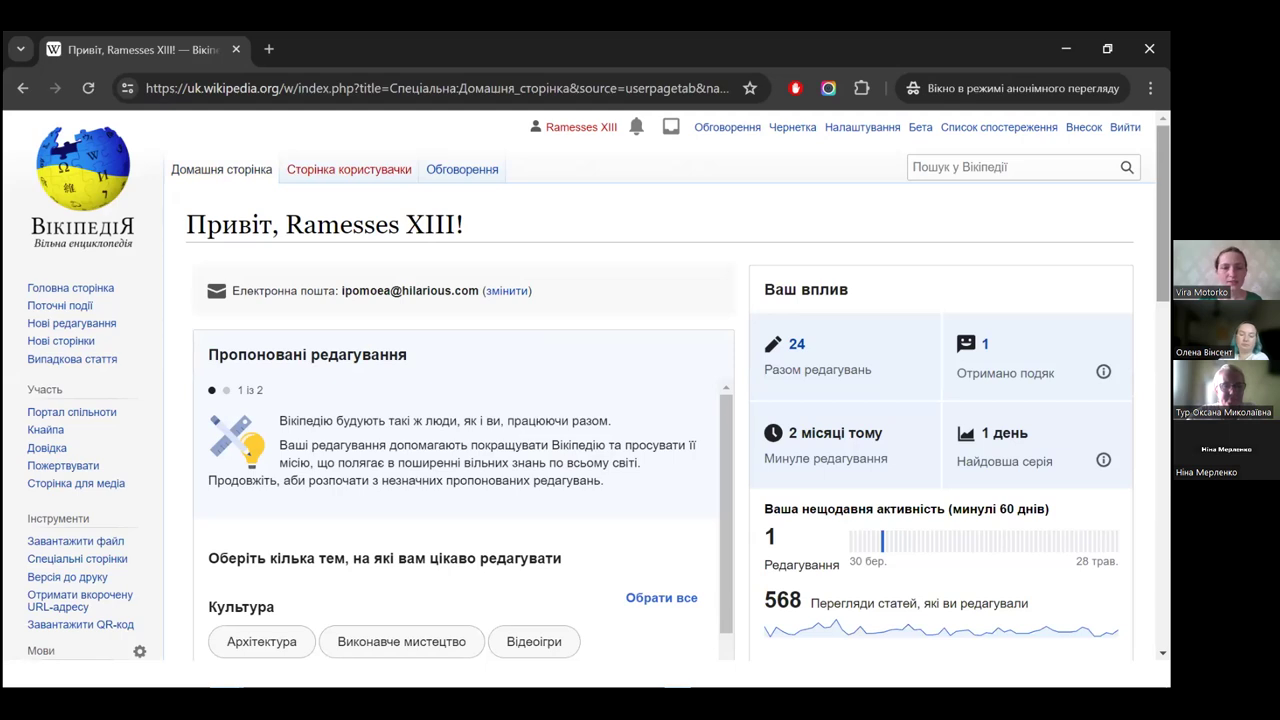
# - Look over the newcomer home page and highlight the «Ваш вплив» heading
pyautogui.scroll(-1, 640, 385)
pyautogui.scroll(-1, 640, 385)
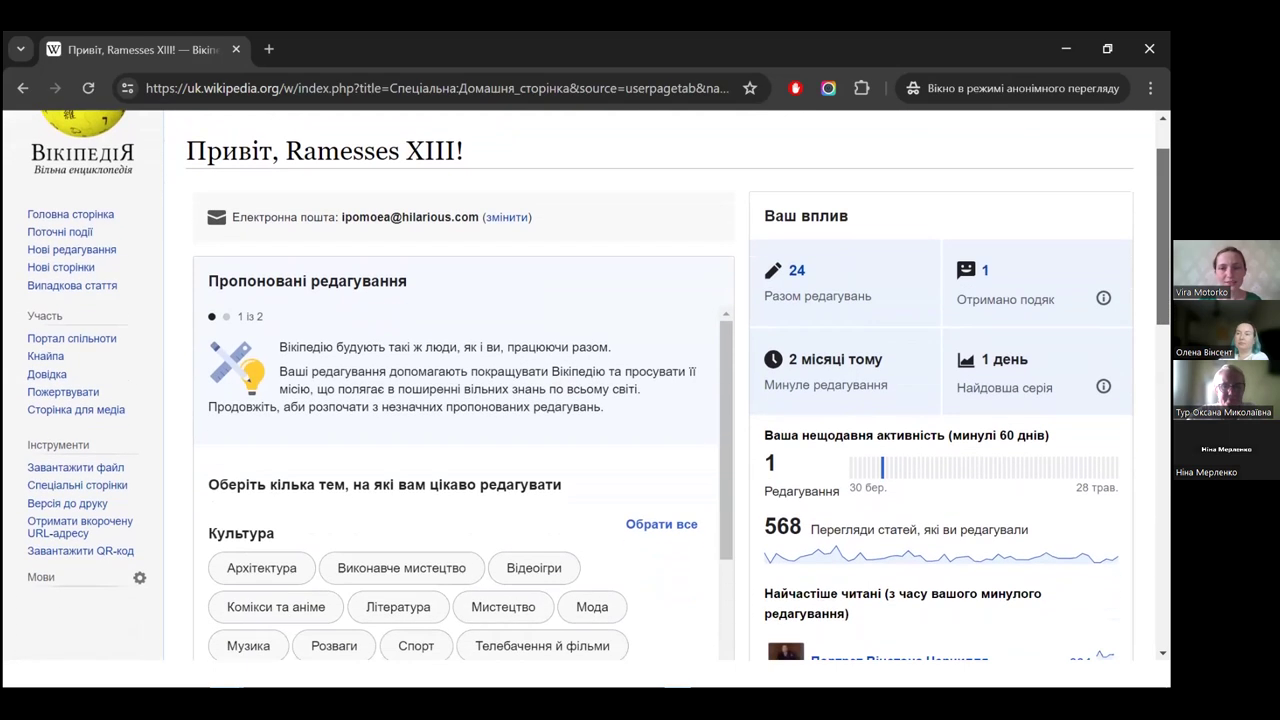
pyautogui.moveTo(757, 214); pyautogui.dragTo(863, 215)
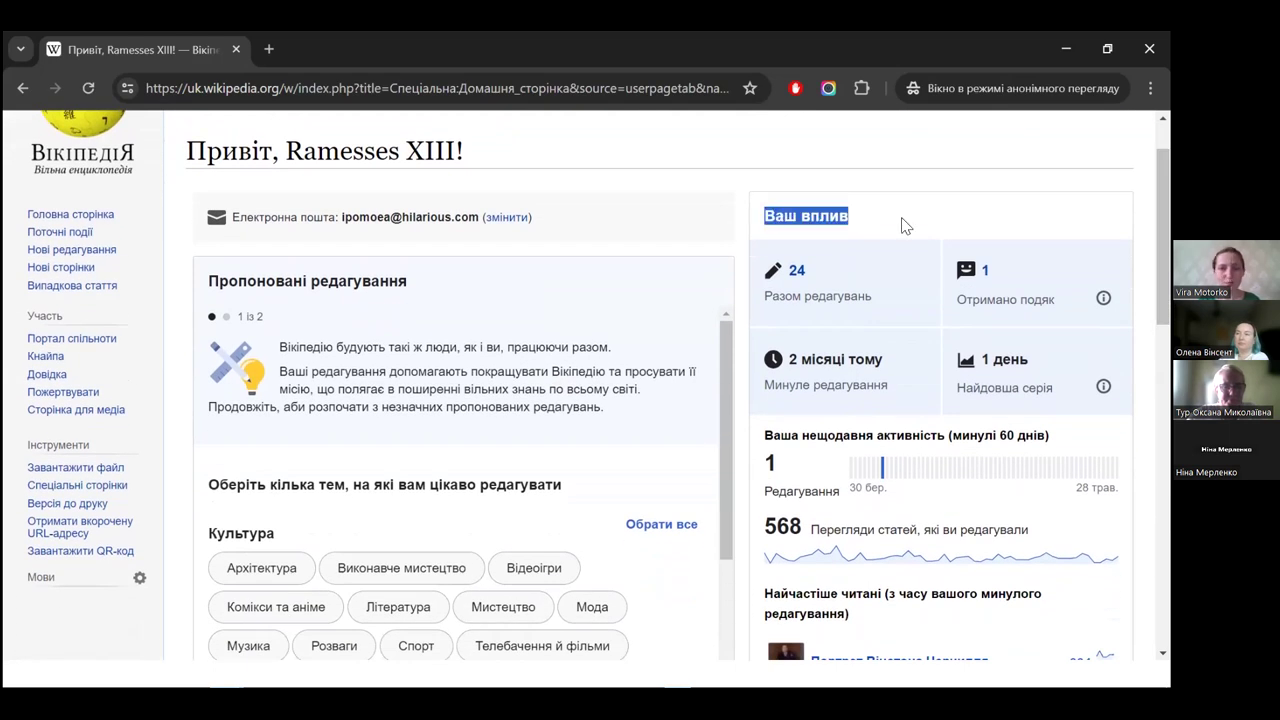
# - Review the recent activity and most-read articles in the «Ваш вплив» section of the newcomer home page
pyautogui.click(901, 221)
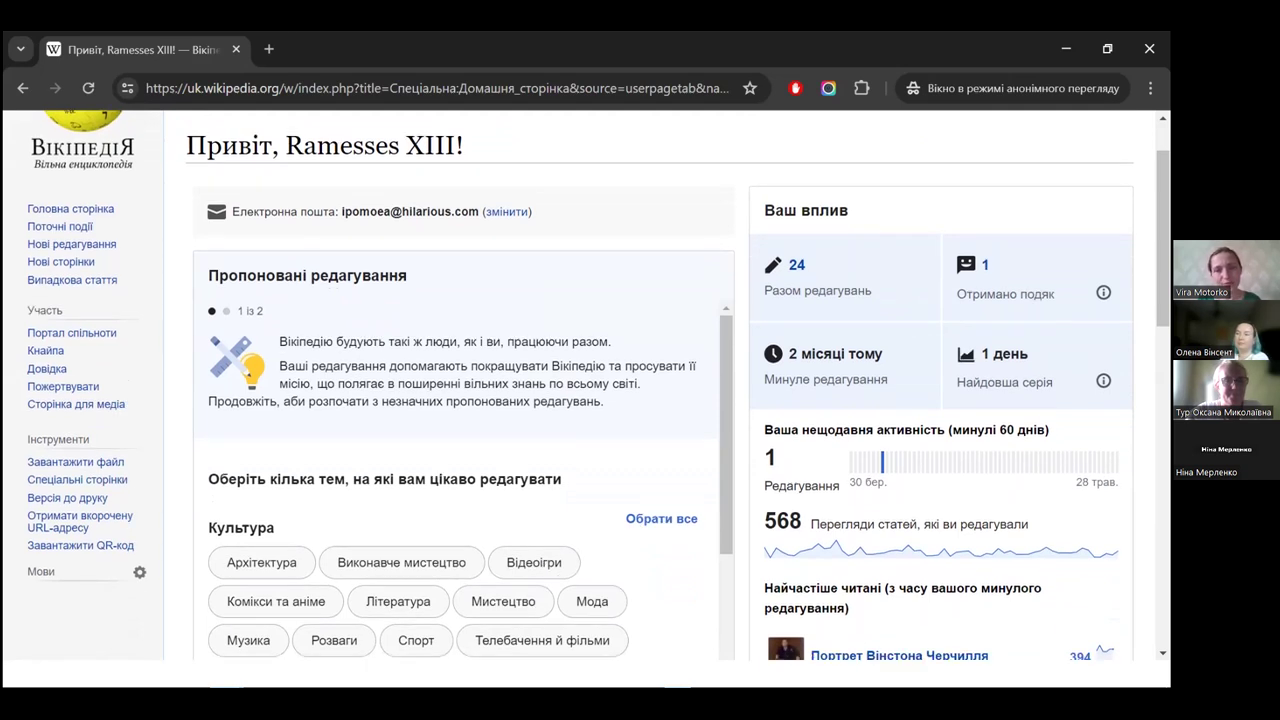
pyautogui.scroll(-3, 640, 385)
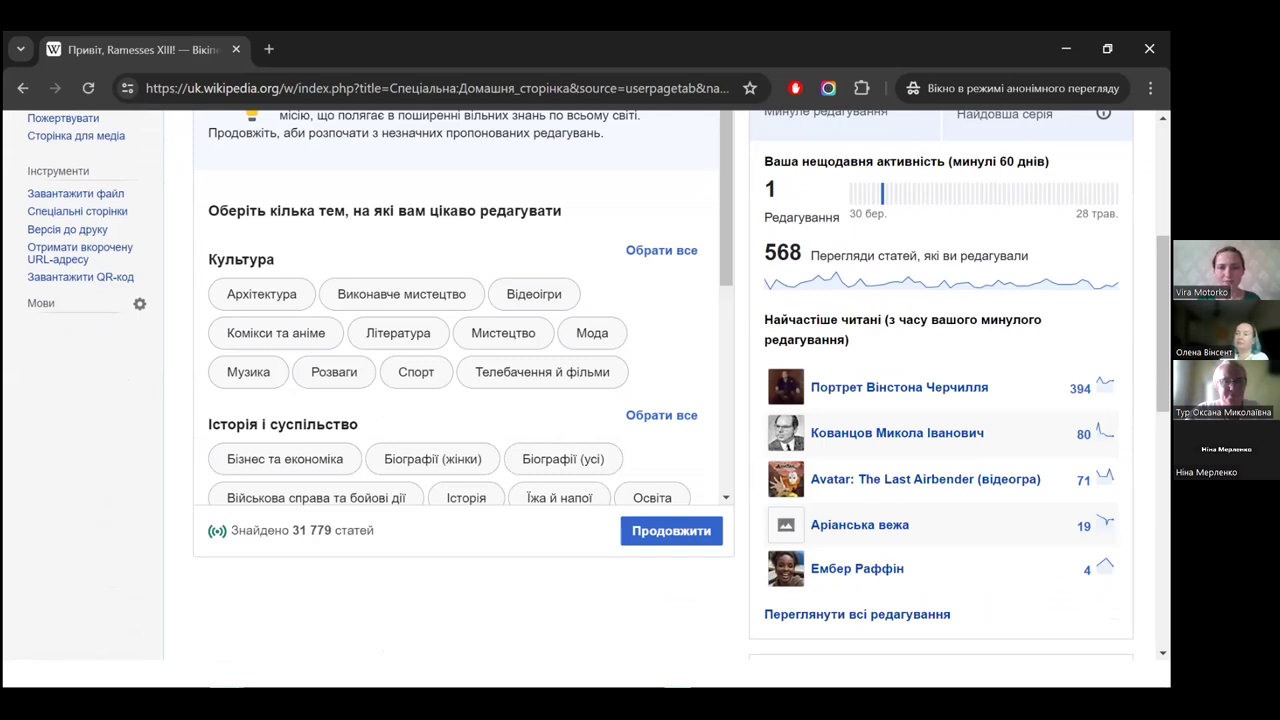
pyautogui.scroll(1, 1020, 346)
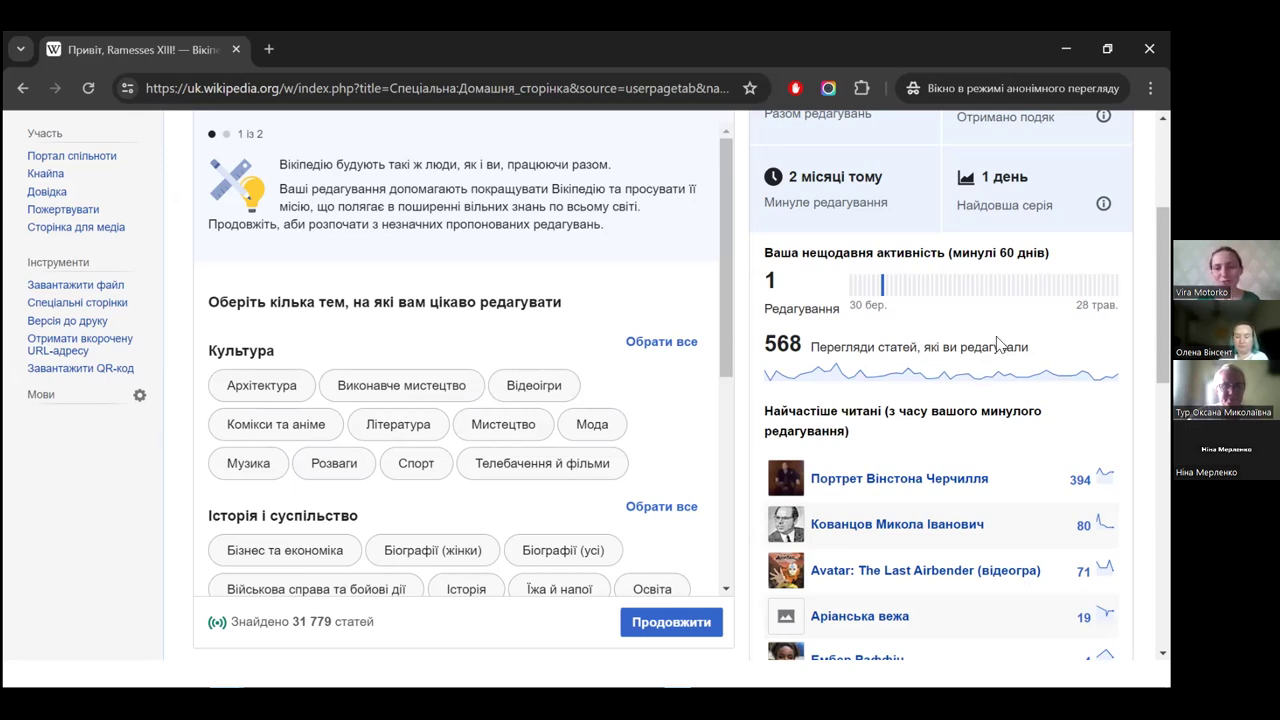
pyautogui.scroll(-1, 1005, 340)
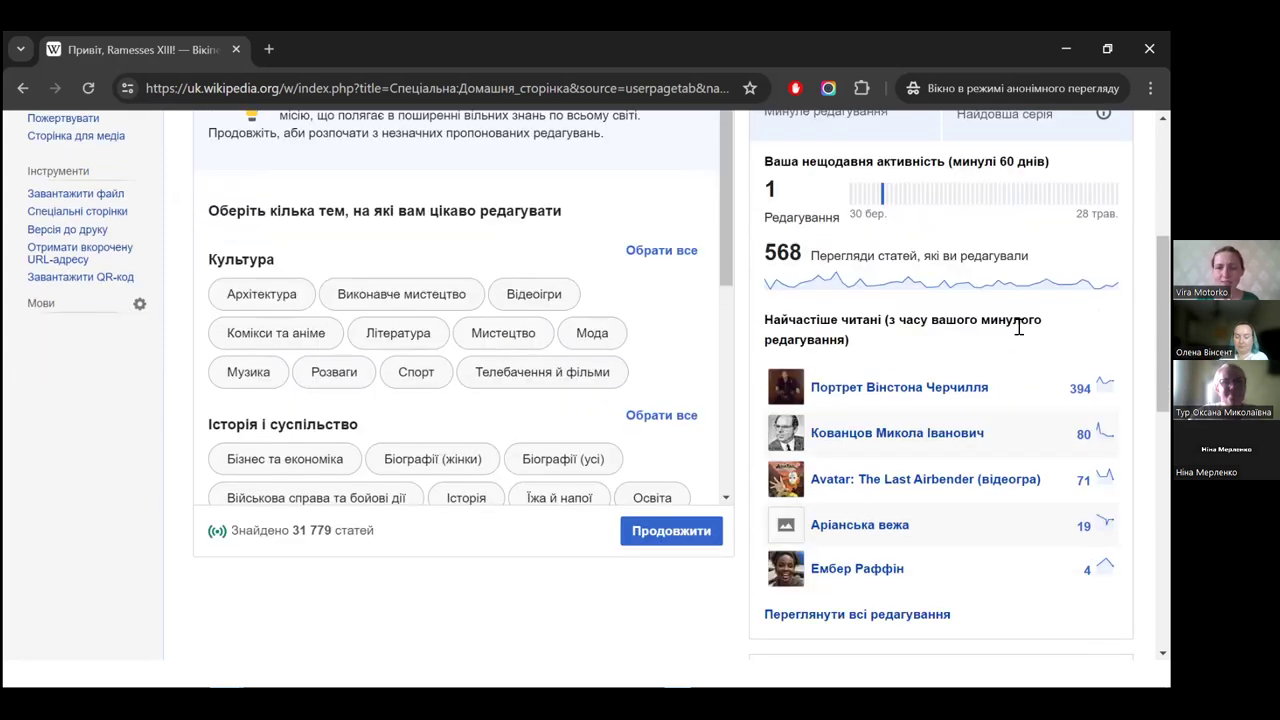
pyautogui.scroll(-1, 1026, 335)
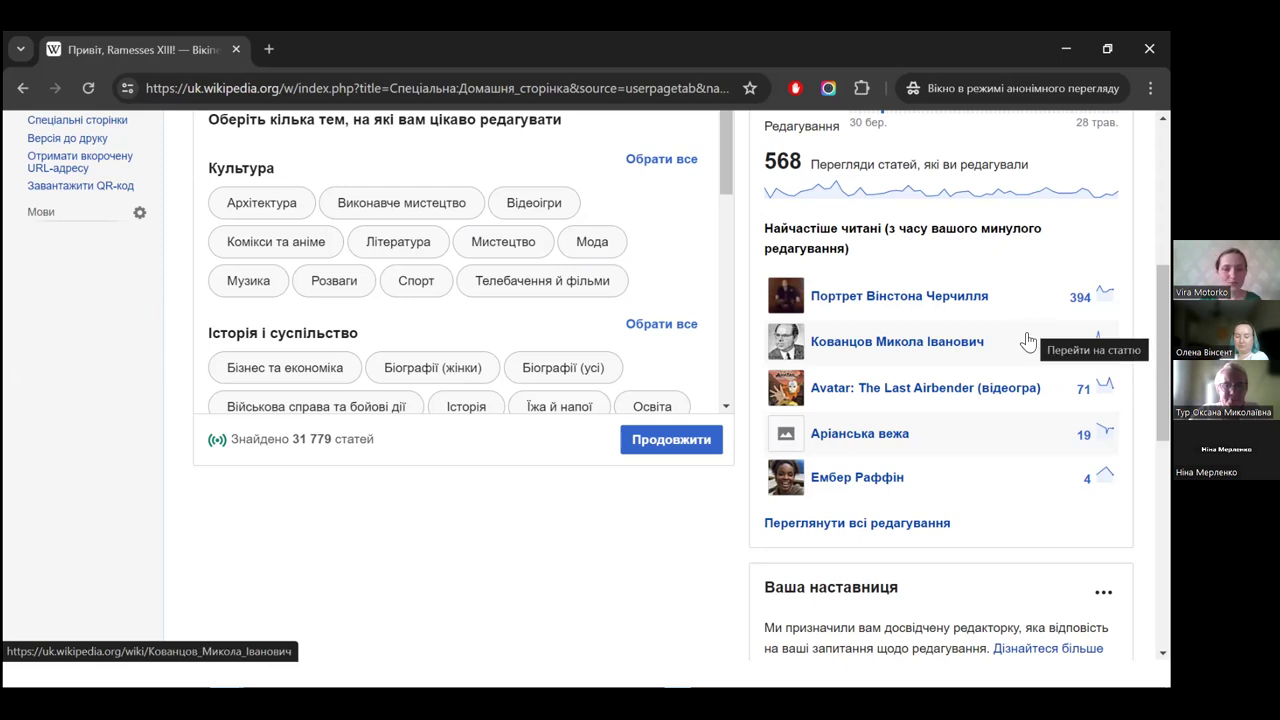
# - Examine the «Ваша наставниця» and «Отримайте допомогу з редагуванням» sections, then return to the start of the home page
pyautogui.scroll(-2, 1027, 341)
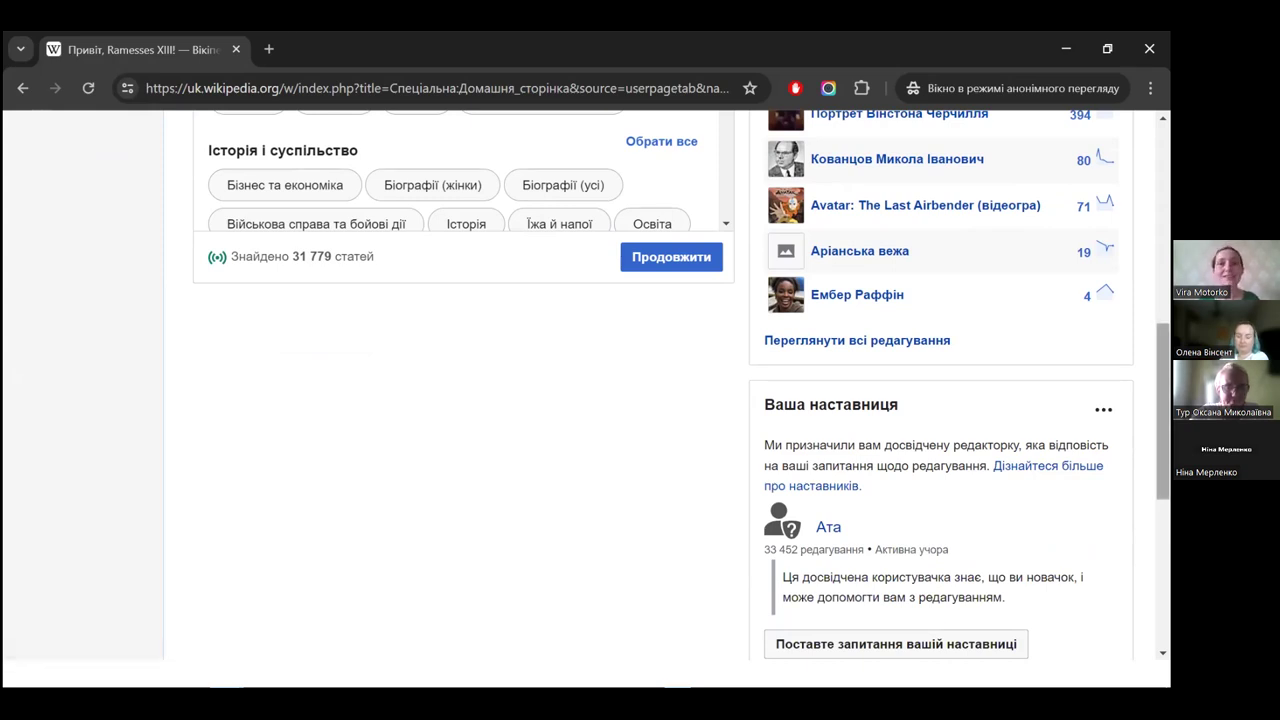
pyautogui.scroll(-3, 660, 400)
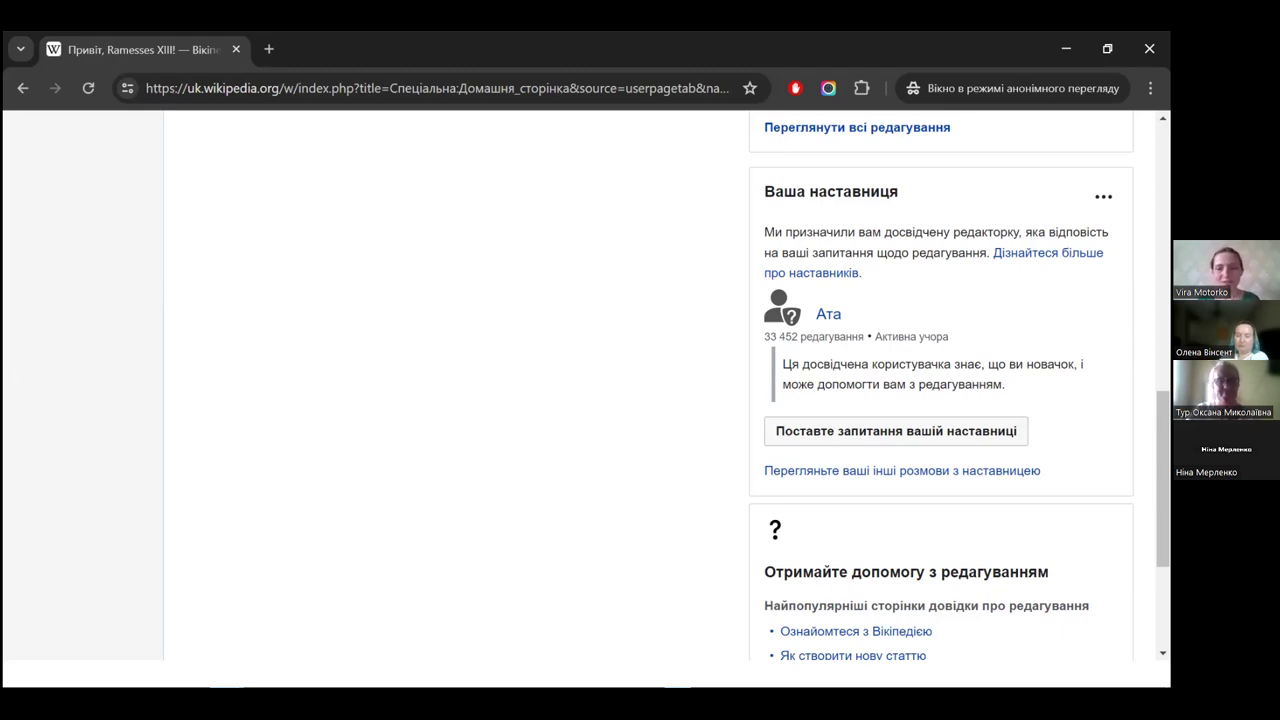
pyautogui.scroll(-1, 940, 386)
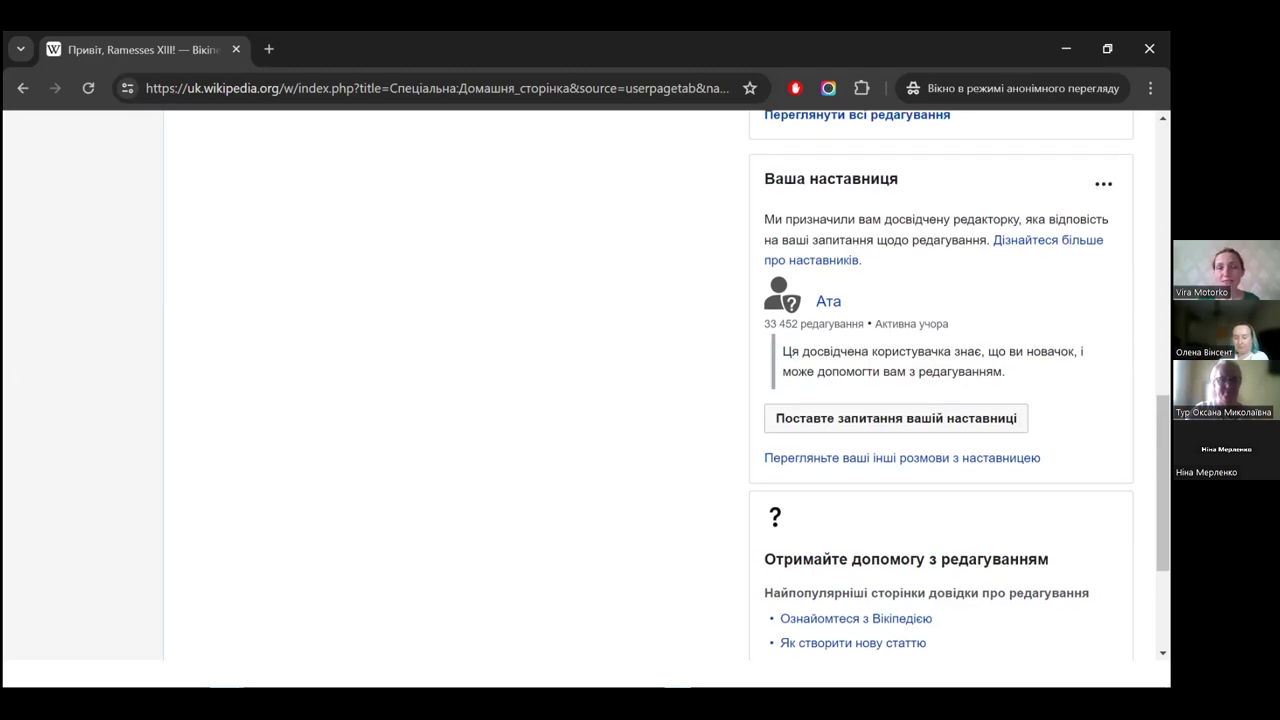
pyautogui.scroll(-3, 940, 386)
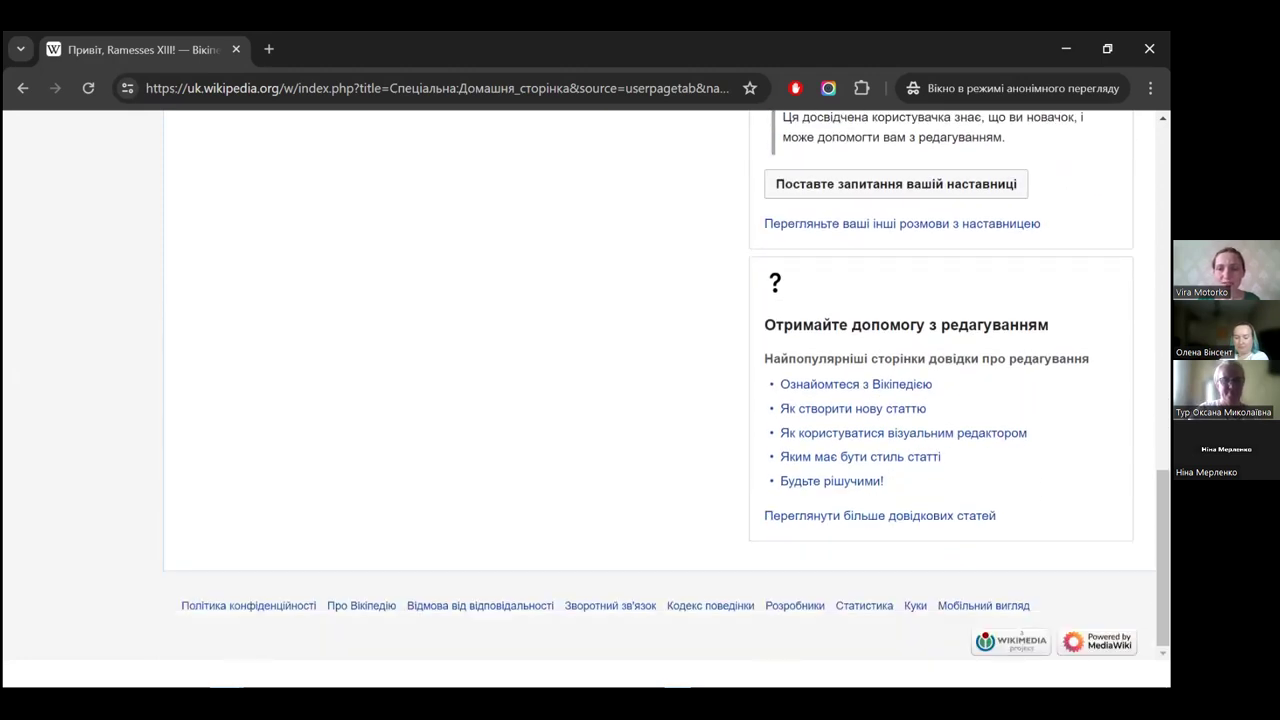
pyautogui.scroll(1, 940, 386)
pyautogui.scroll(-1, 909, 277)
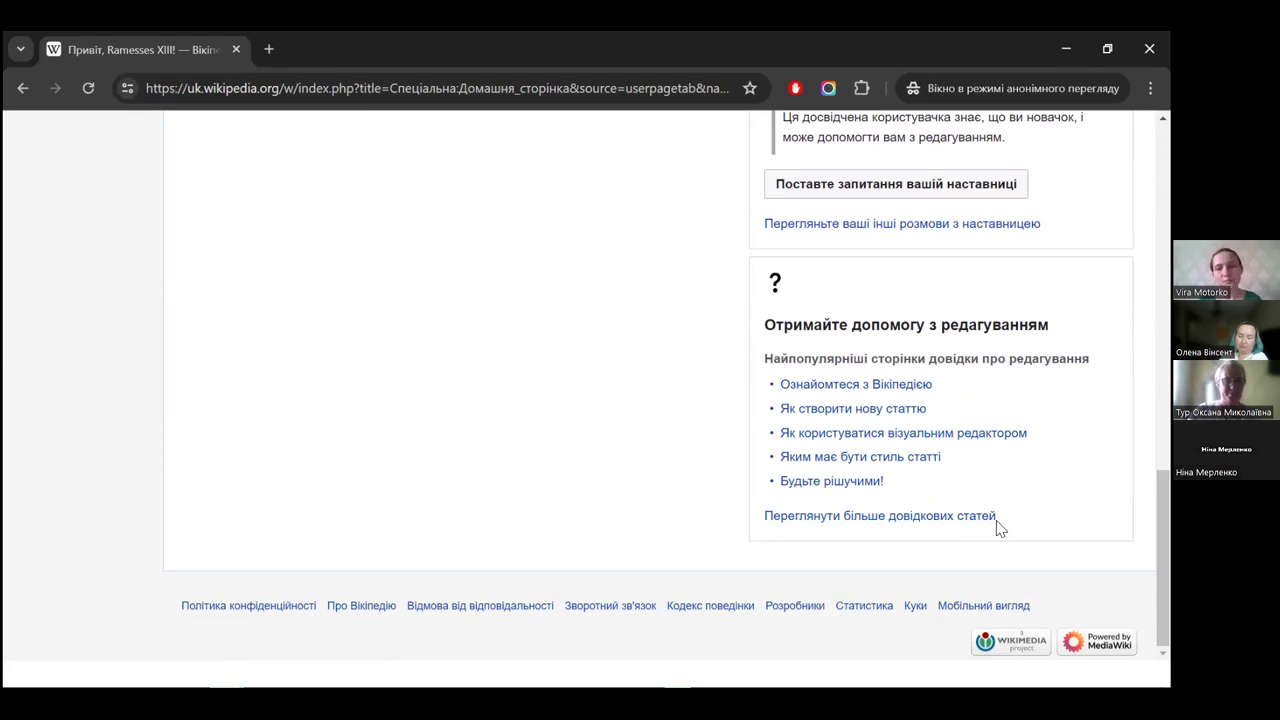
pyautogui.scroll(1, 998, 527)
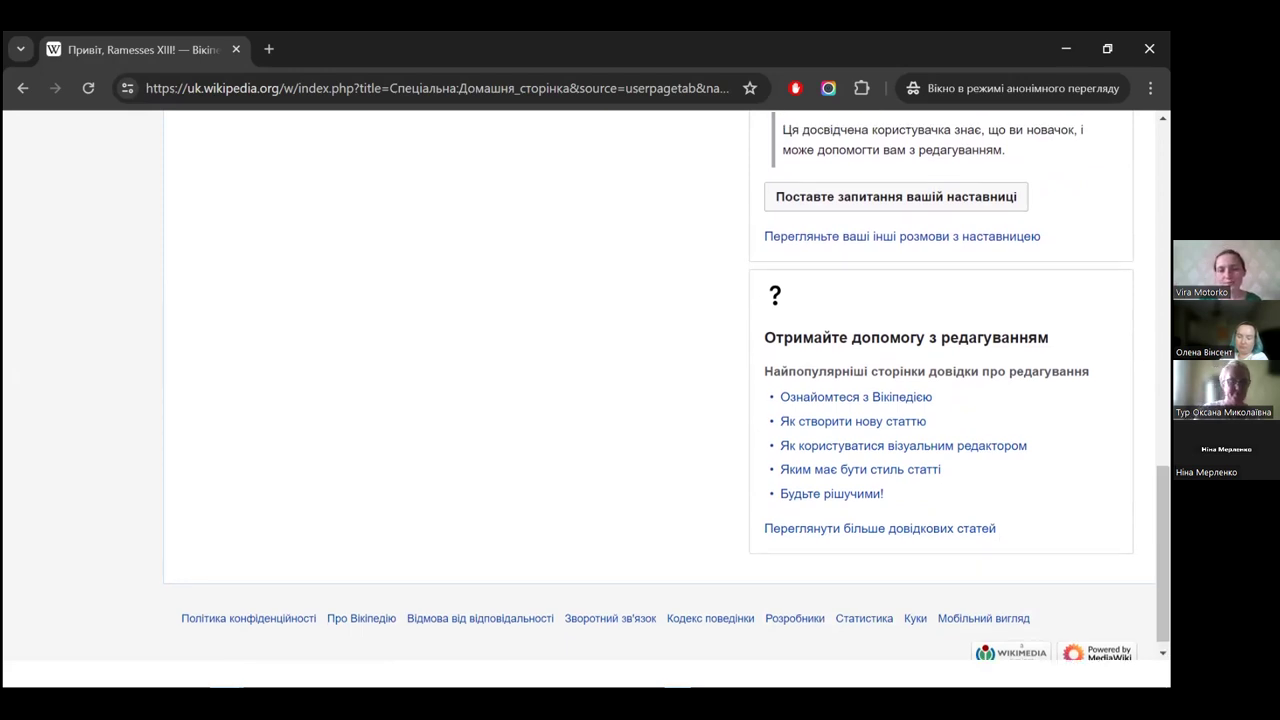
pyautogui.scroll(4, 660, 385)
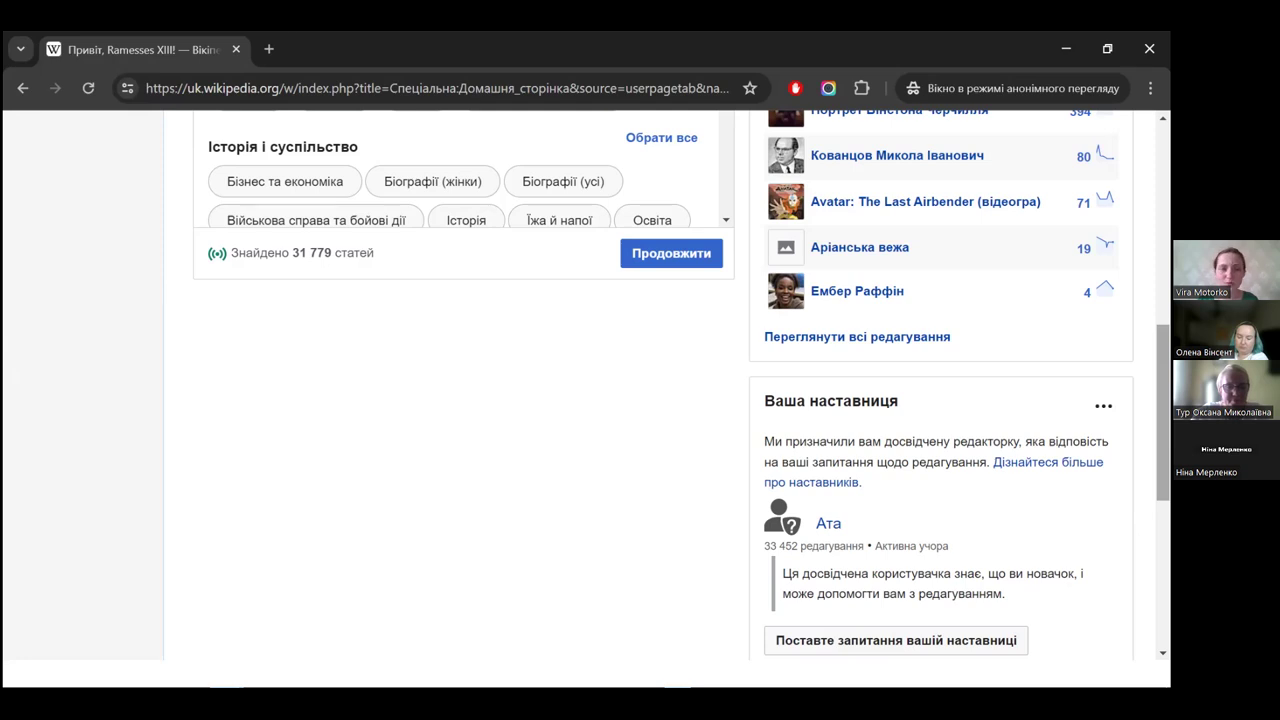
pyautogui.scroll(3, 680, 385)
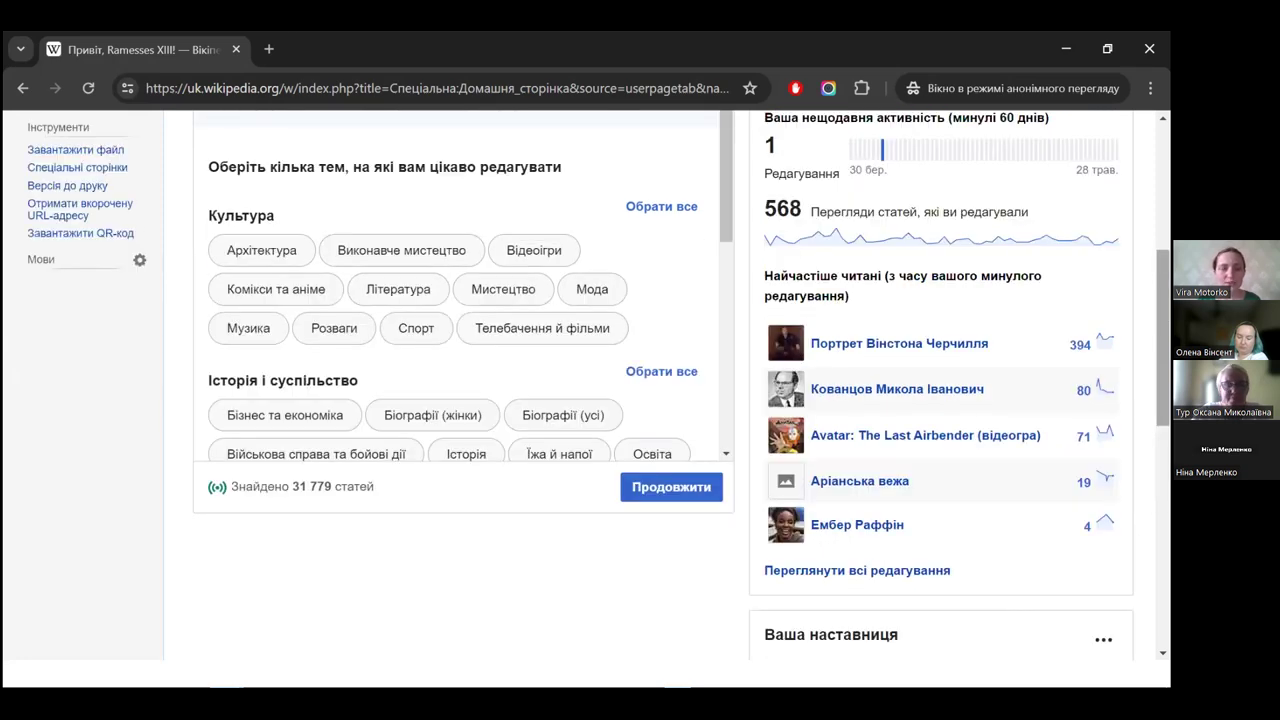
pyautogui.scroll(4, 677, 457)
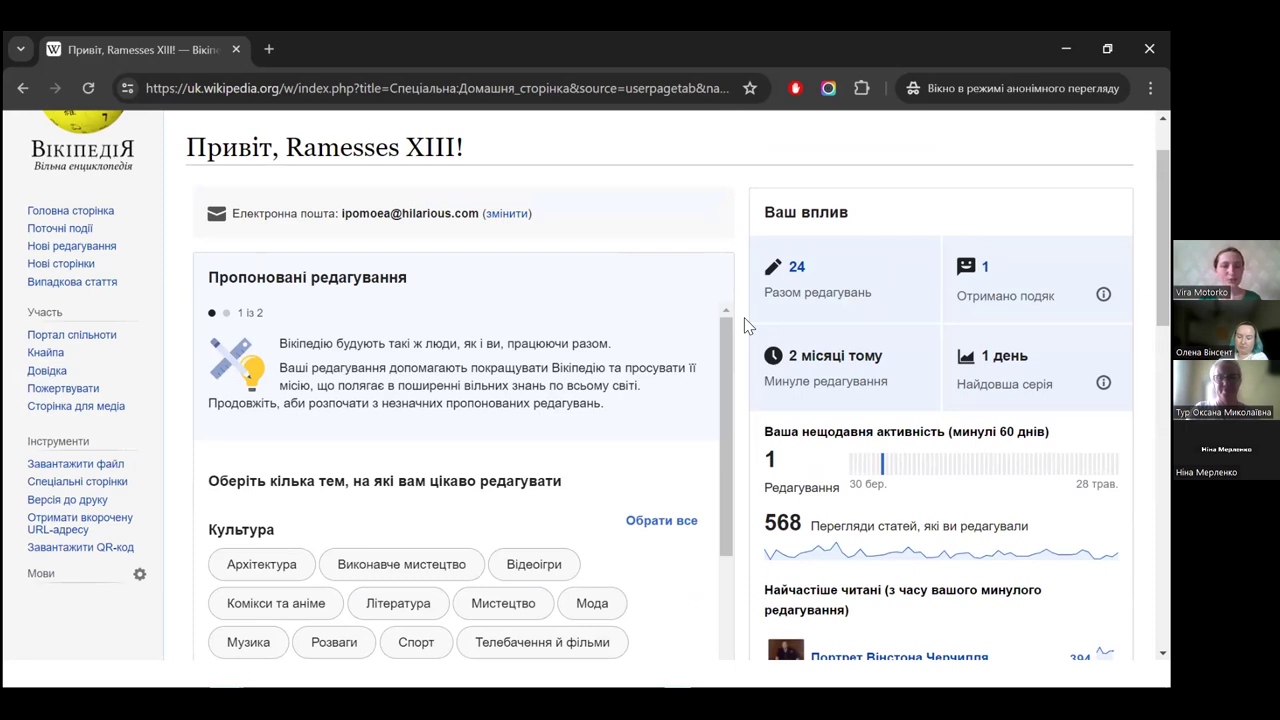
pyautogui.scroll(1, 744, 325)
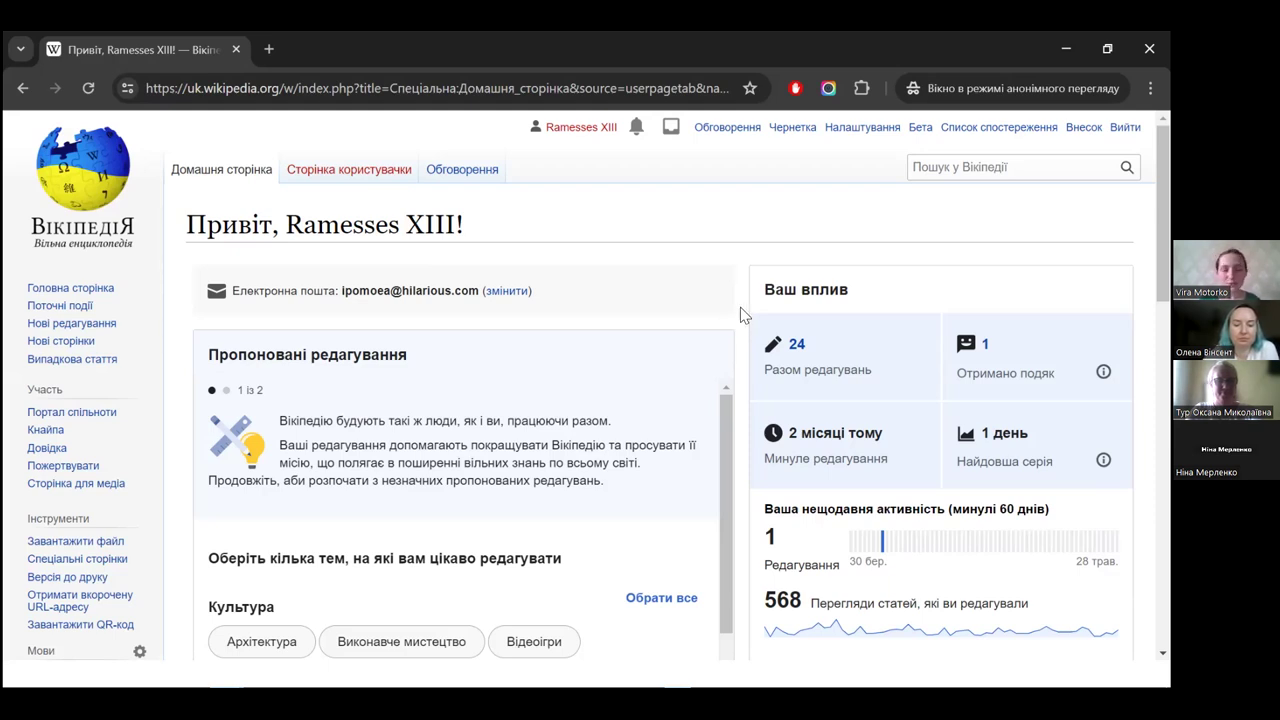
# - Choose the topics «Література», «Мистецтво» and «Біографії (жінки)» for the suggested edits and continue to the edit types
pyautogui.scroll(-3, 741, 315)
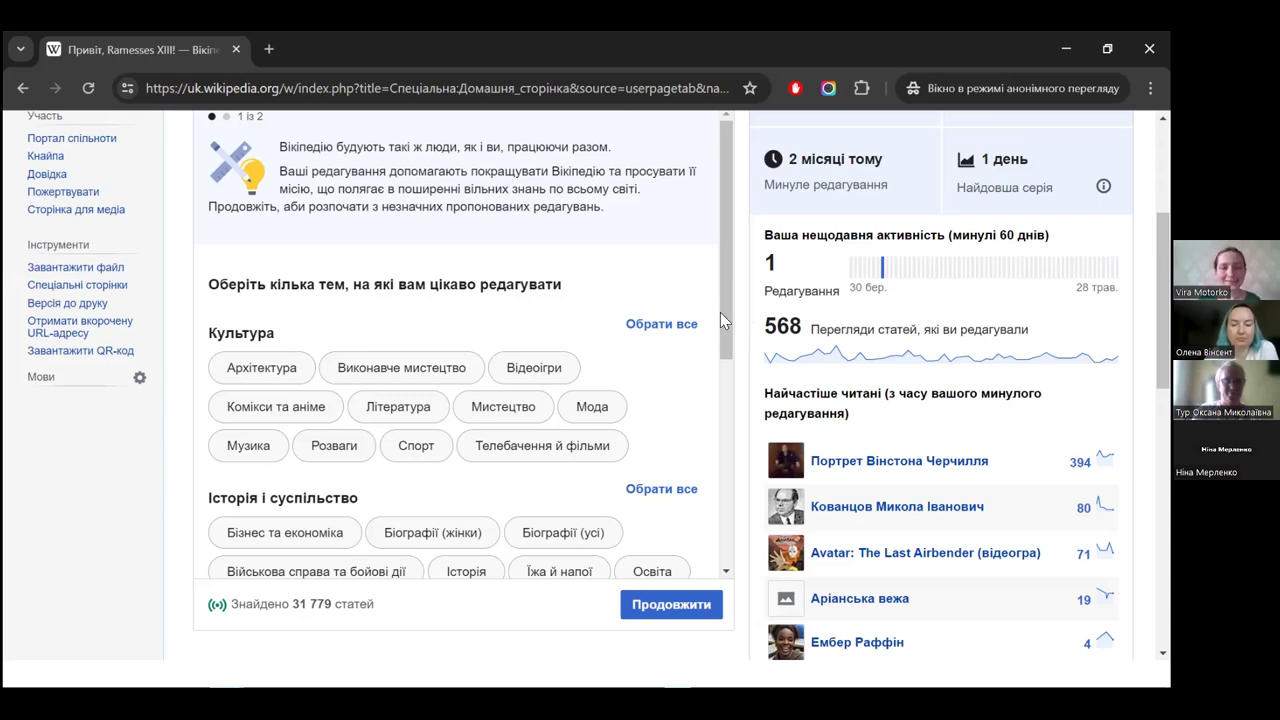
pyautogui.scroll(-2, 720, 312)
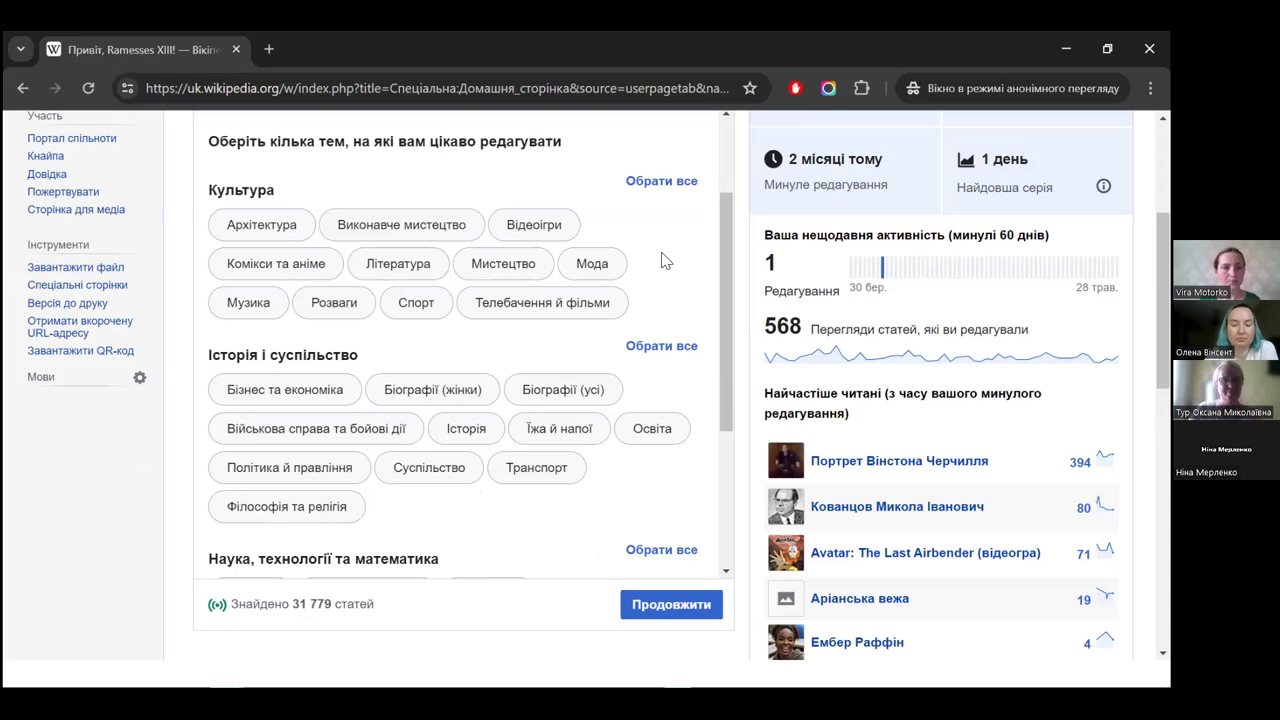
pyautogui.click(426, 268)
pyautogui.click(494, 272)
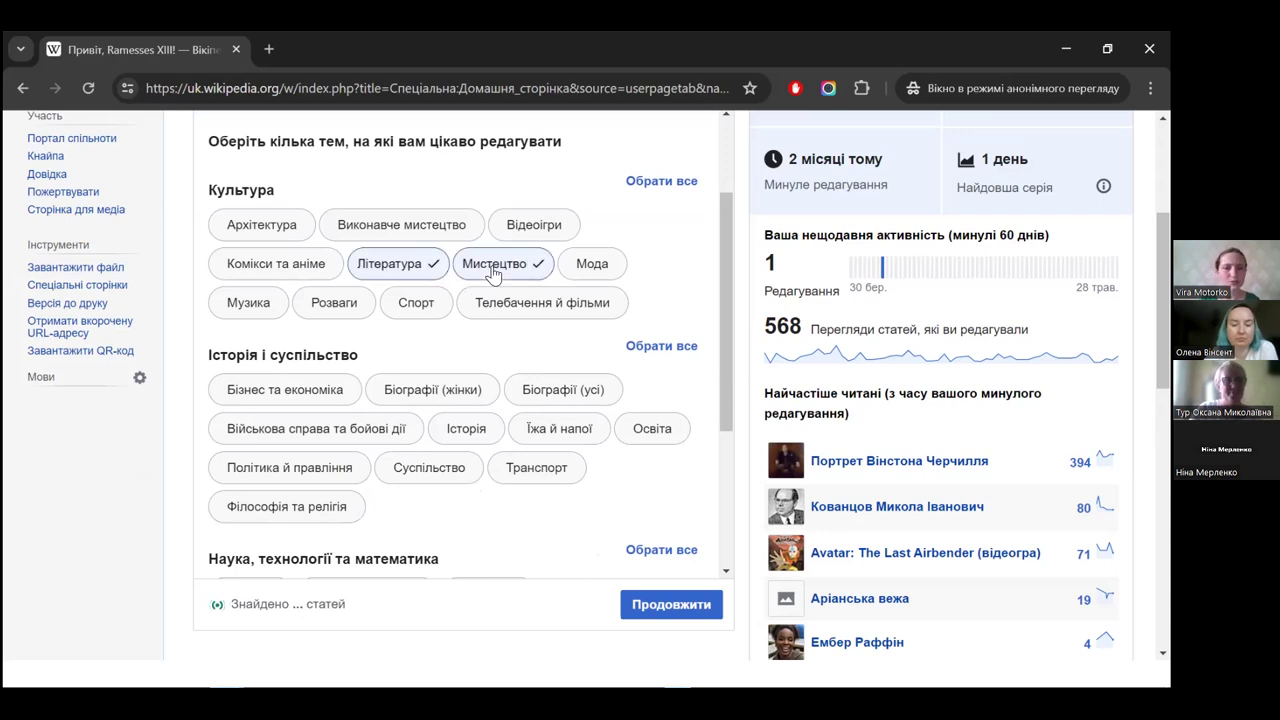
pyautogui.click(476, 392)
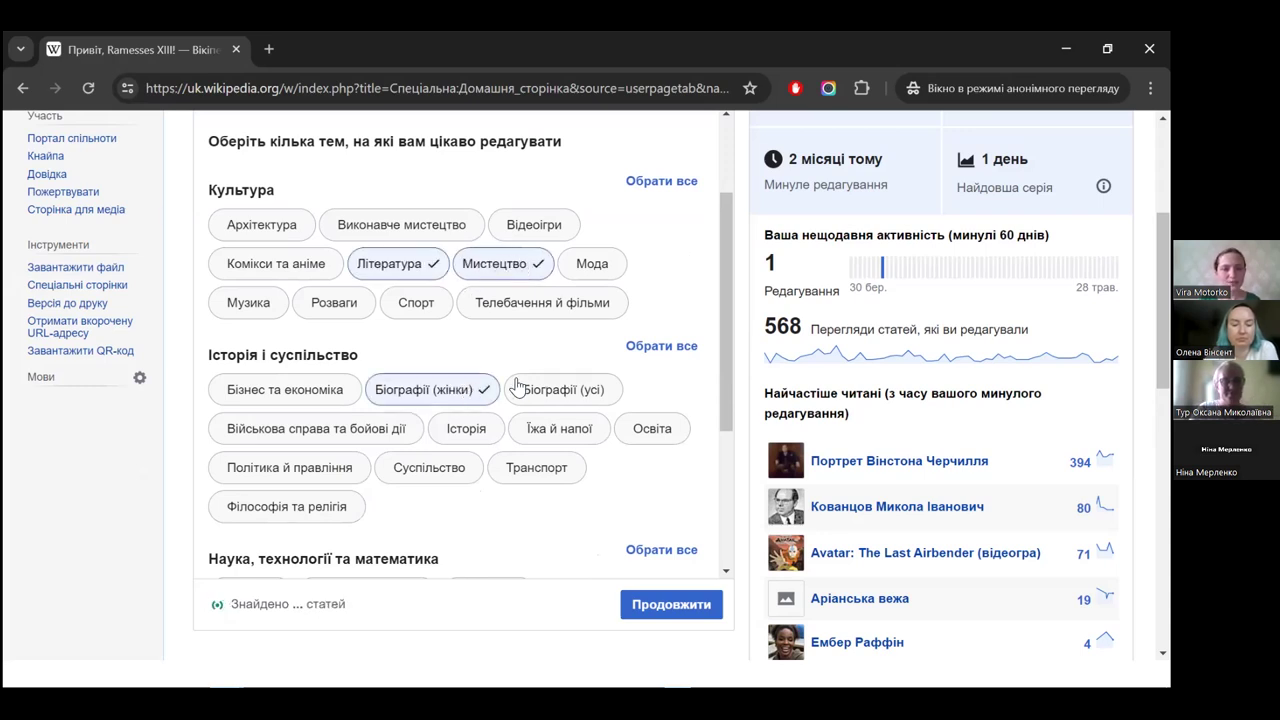
pyautogui.scroll(-3, 551, 343)
pyautogui.scroll(-1, 600, 343)
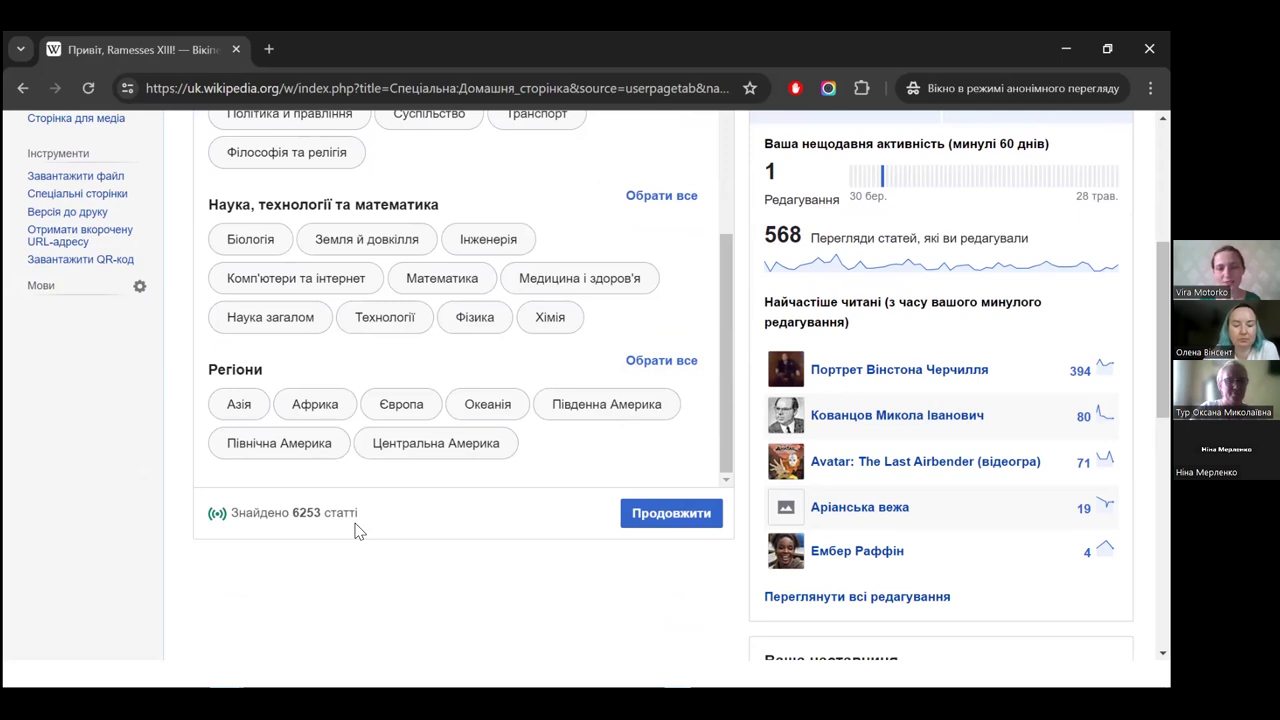
pyautogui.click(671, 513)
# - Review the difficulty levels, keep the two «Легкі» edit types selected and get the edit suggestions
pyautogui.scroll(2, 695, 464)
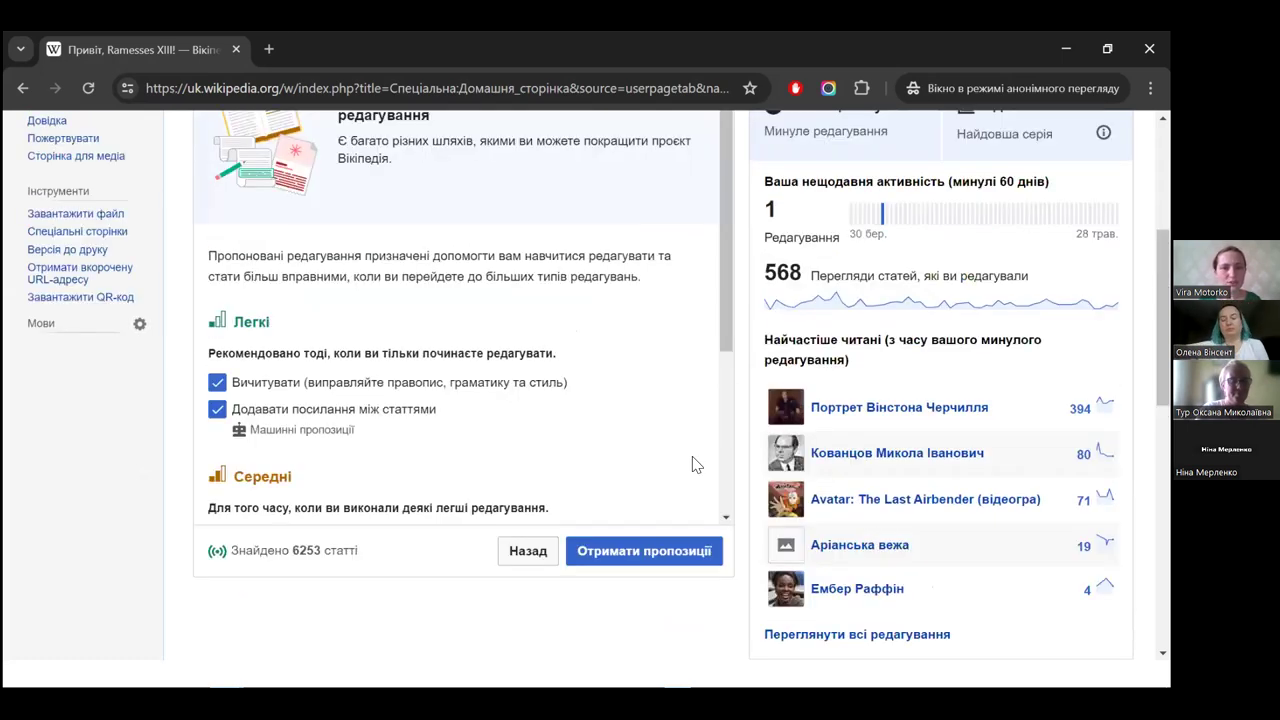
pyautogui.scroll(4, 695, 464)
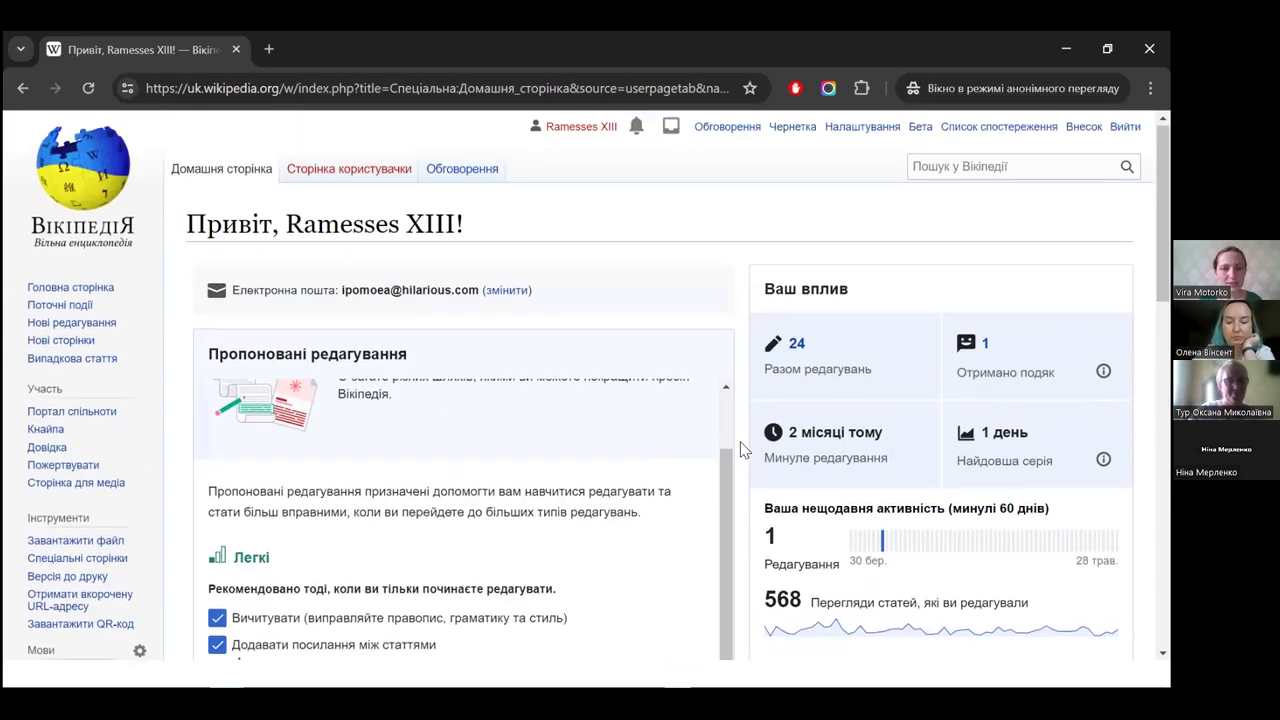
pyautogui.scroll(-3, 741, 450)
pyautogui.scroll(-3, 741, 450)
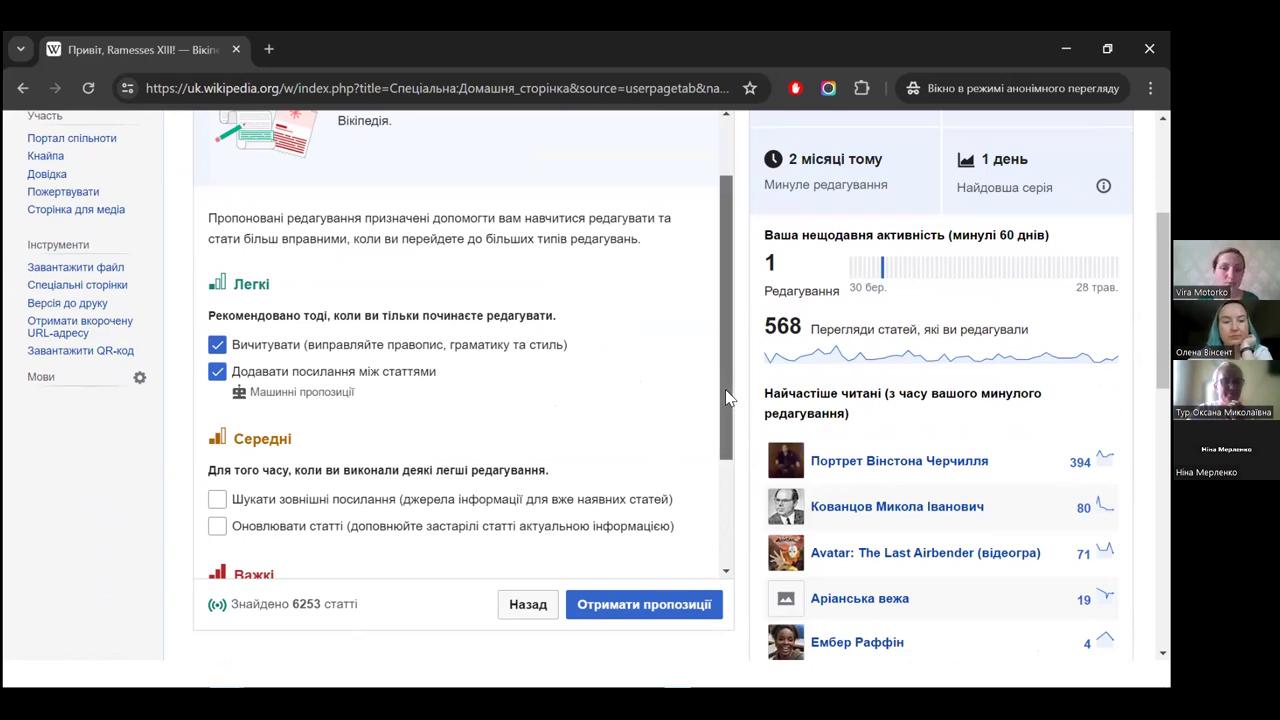
pyautogui.moveTo(729, 397); pyautogui.dragTo(729, 448)
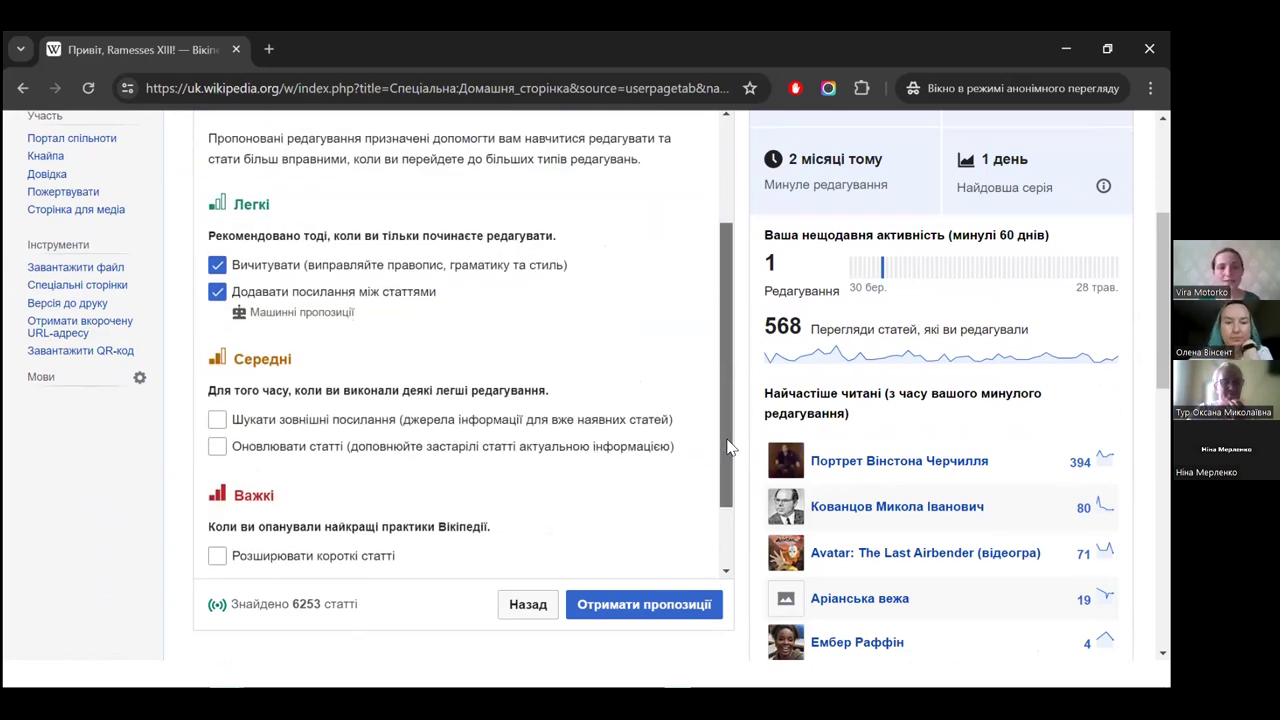
pyautogui.moveTo(729, 448); pyautogui.dragTo(740, 515)
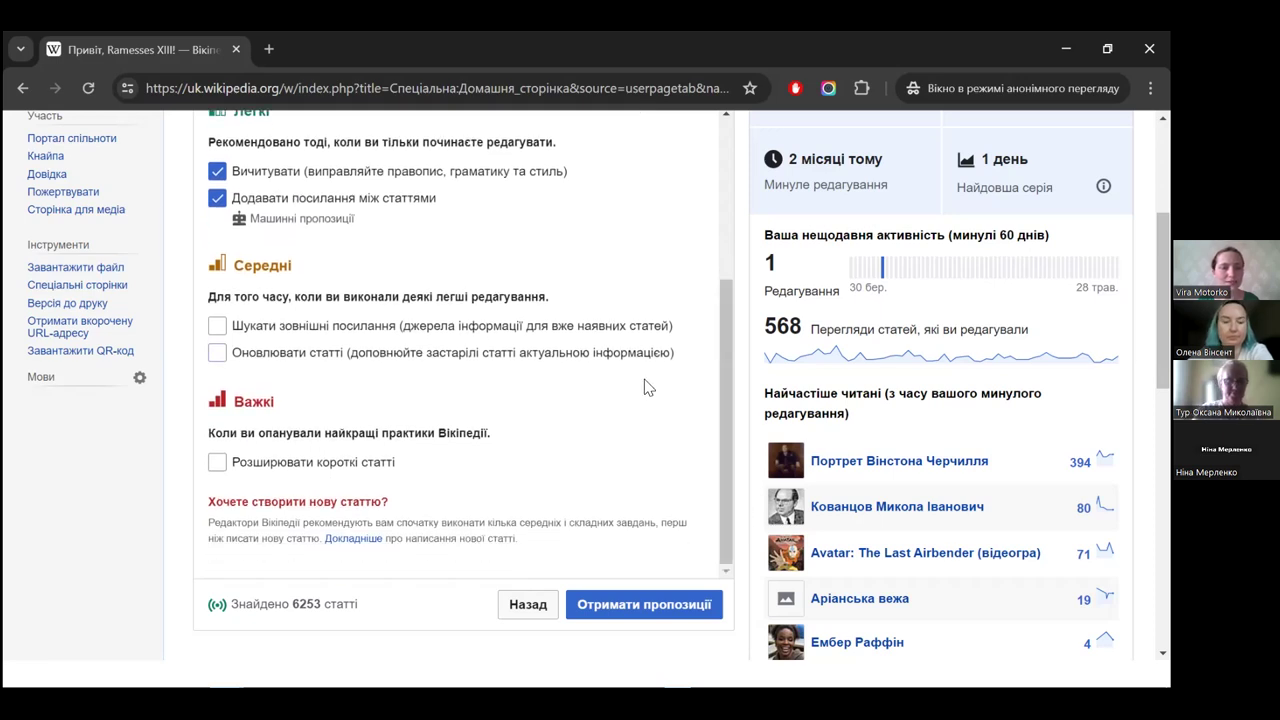
pyautogui.scroll(-1, 645, 388)
pyautogui.click(652, 515)
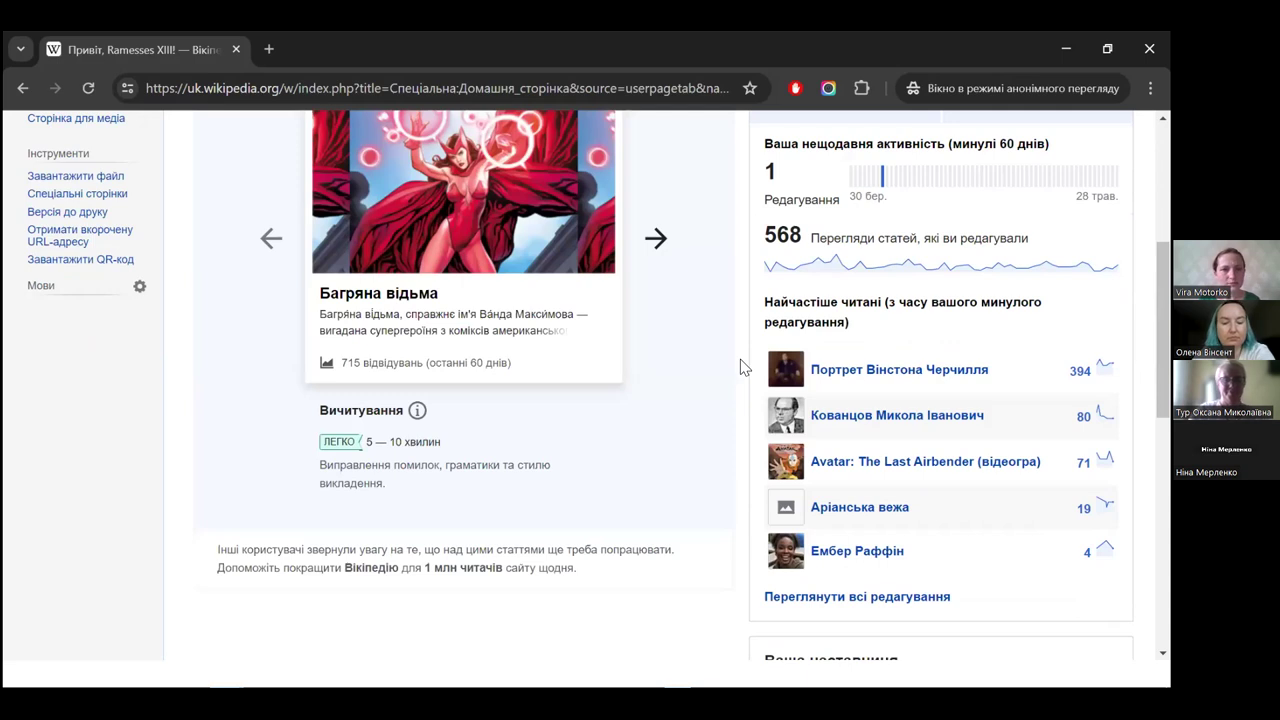
# - Advance to the third suggested edit and open this «Додавати посилання між статтями» task for the Ukrainian educator's biography
pyautogui.click(656, 238)
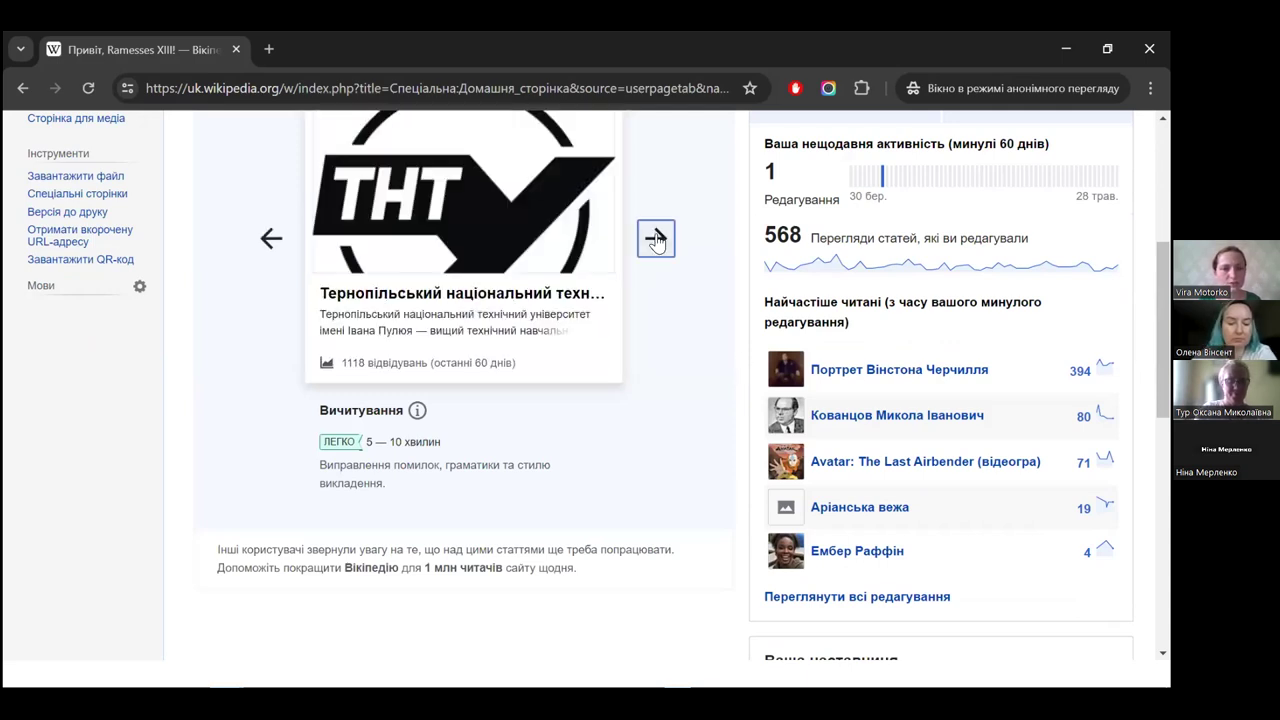
pyautogui.click(656, 238)
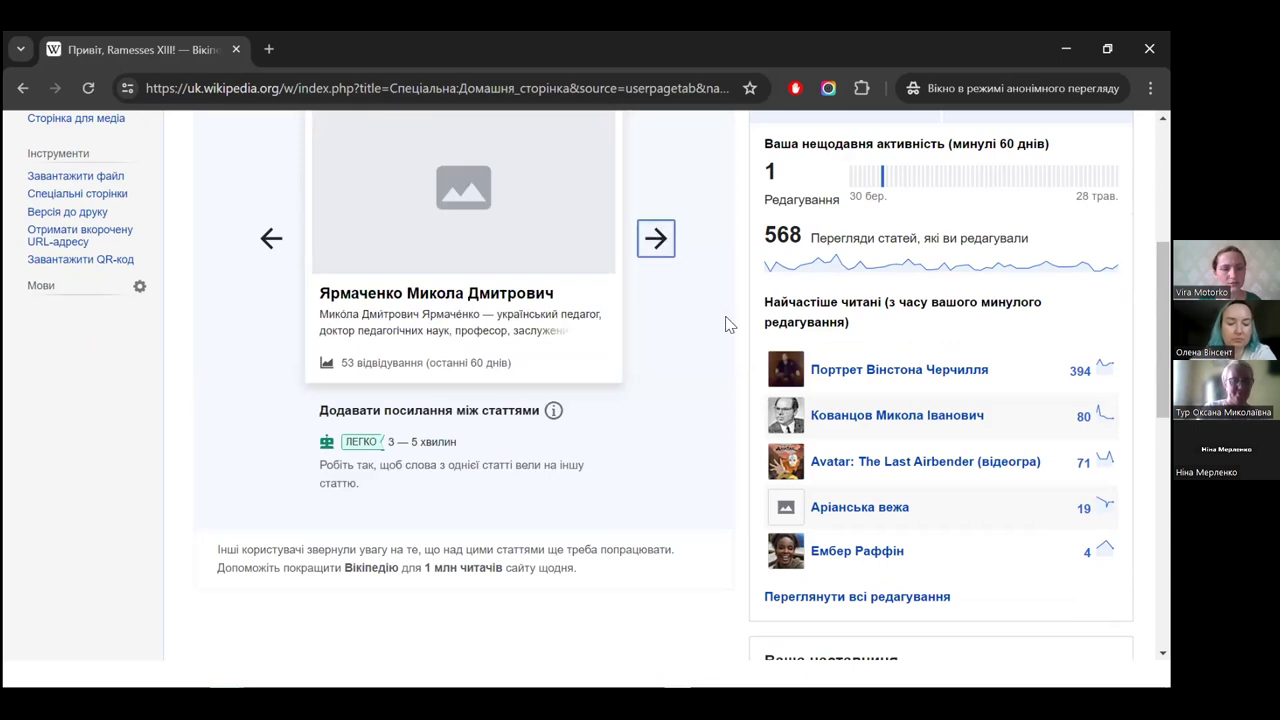
pyautogui.scroll(1, 727, 323)
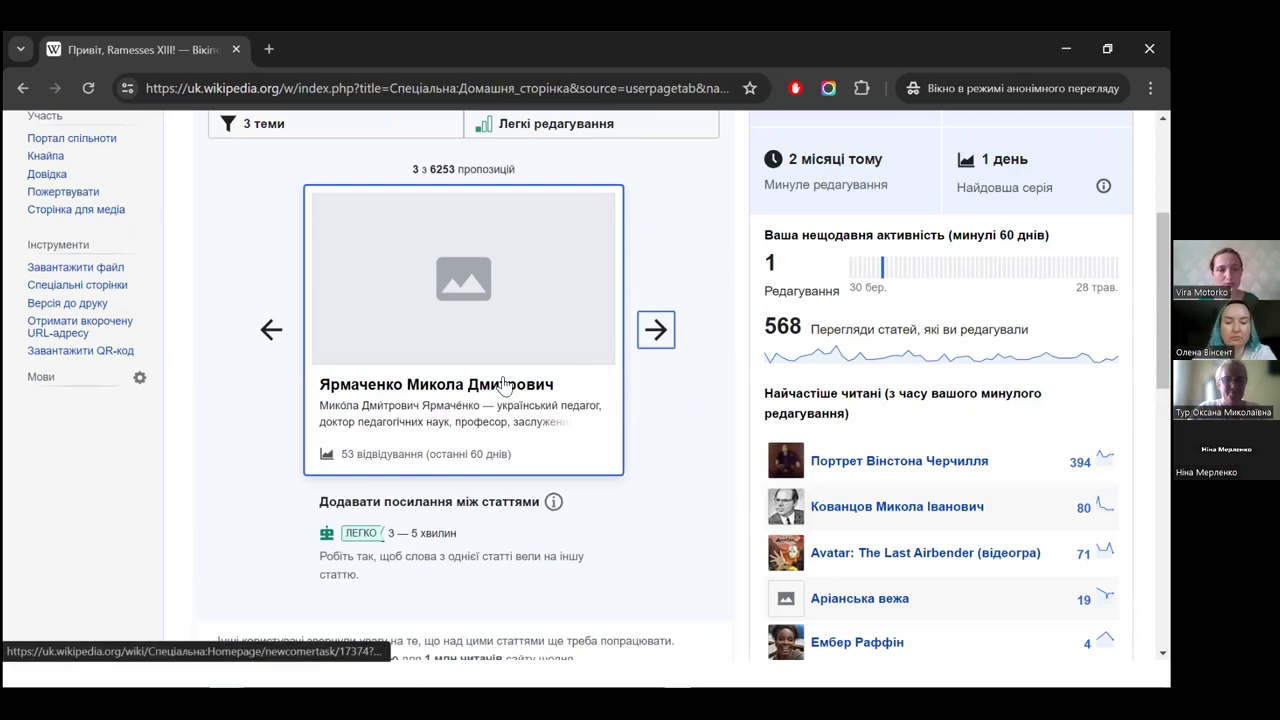
pyautogui.click(504, 385)
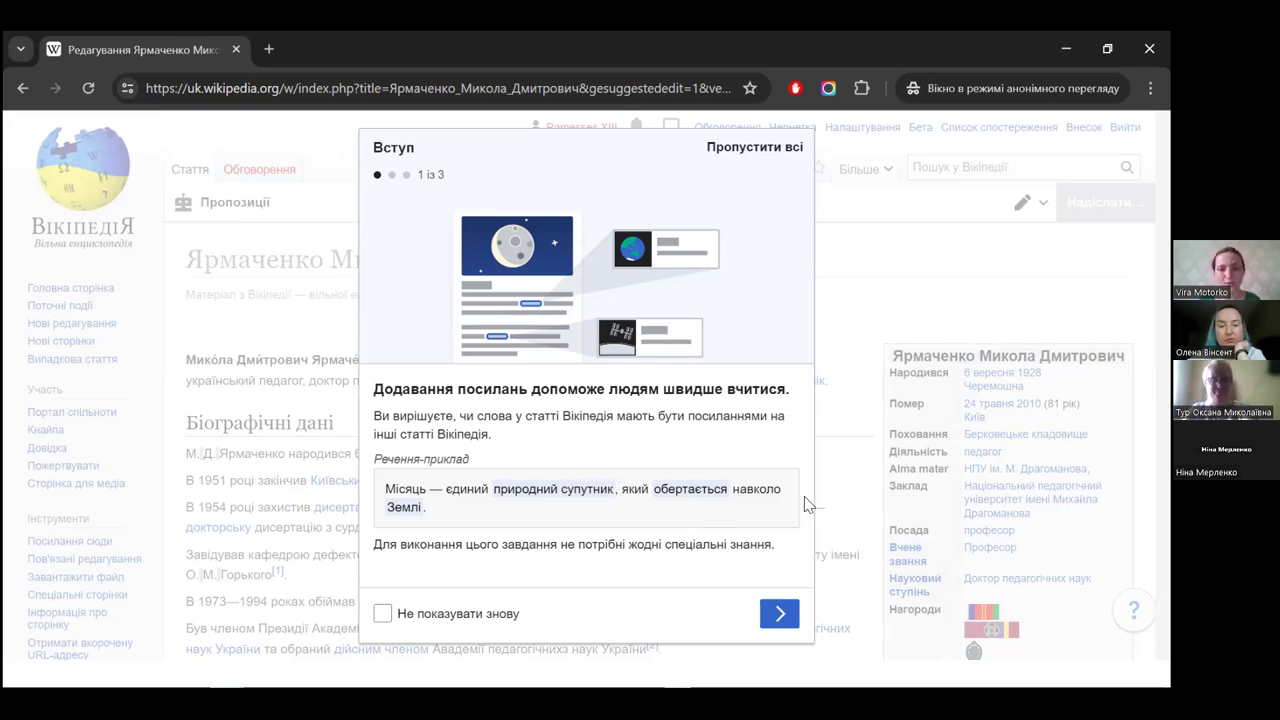
# - Go through the three-page «Вступ» guide on adding links and start the link suggestion task
pyautogui.doubleClick(402, 508)
pyautogui.click(508, 530)
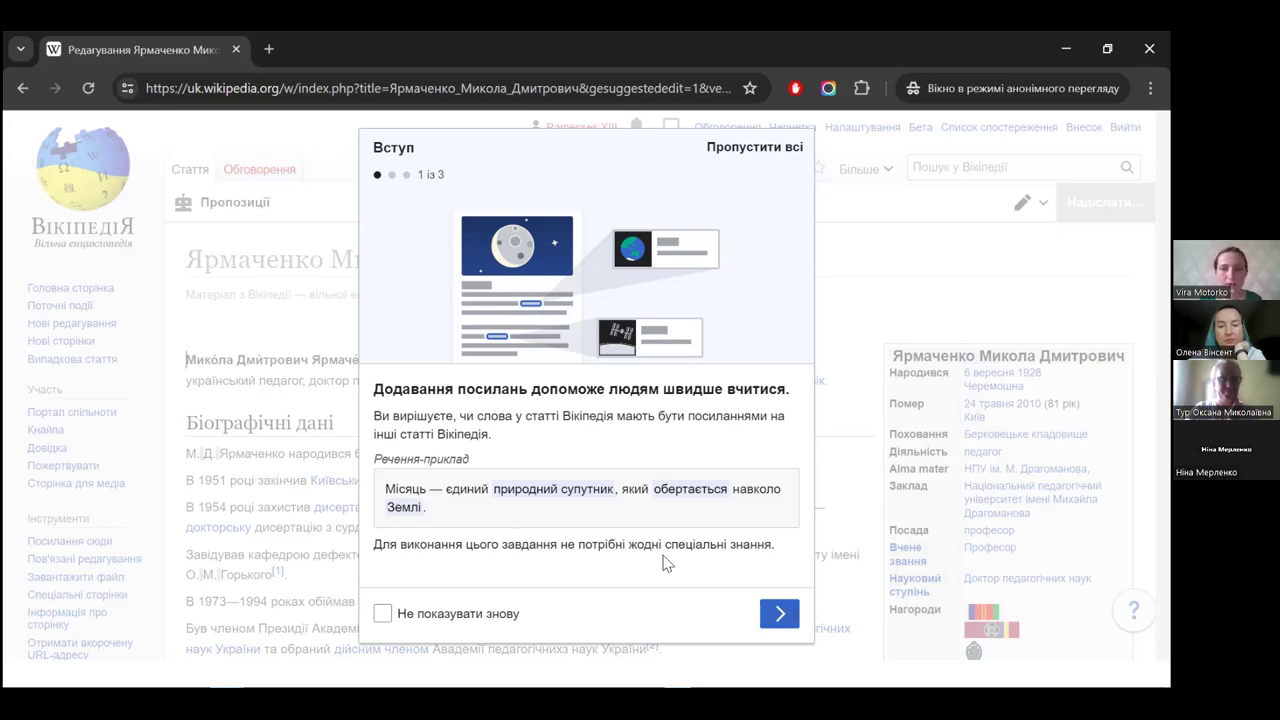
pyautogui.press('Return')
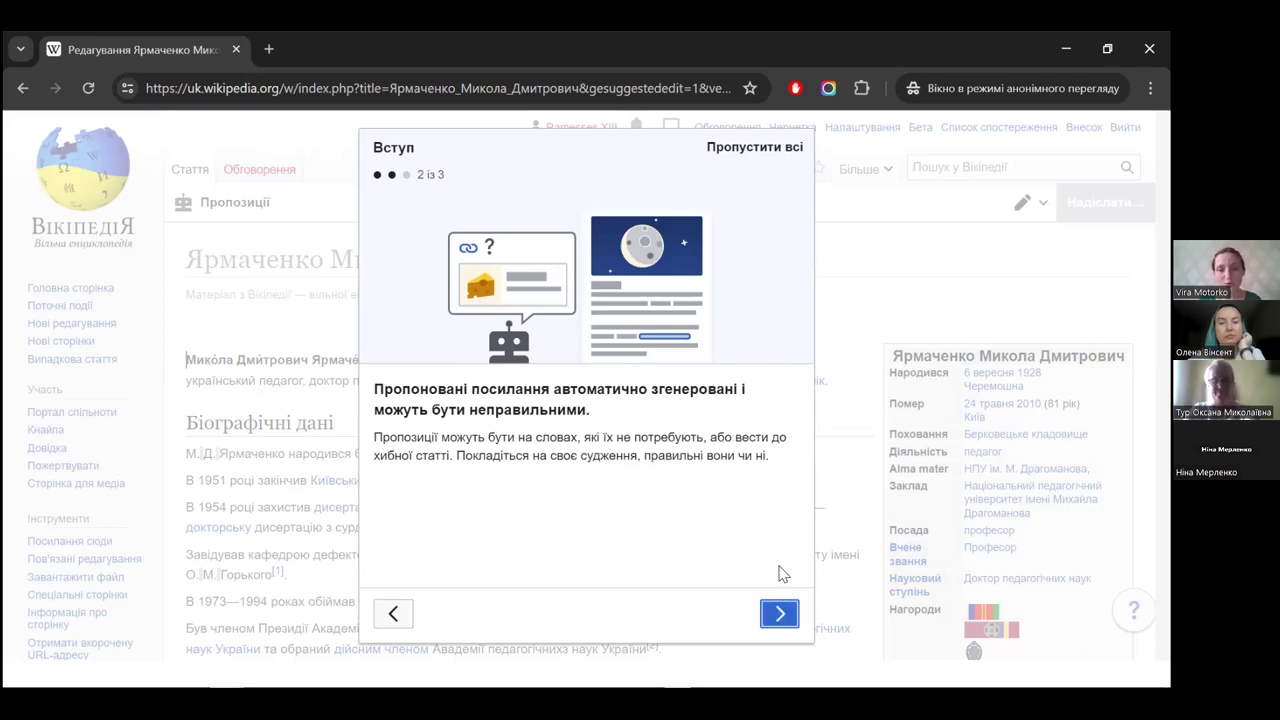
pyautogui.press('Return')
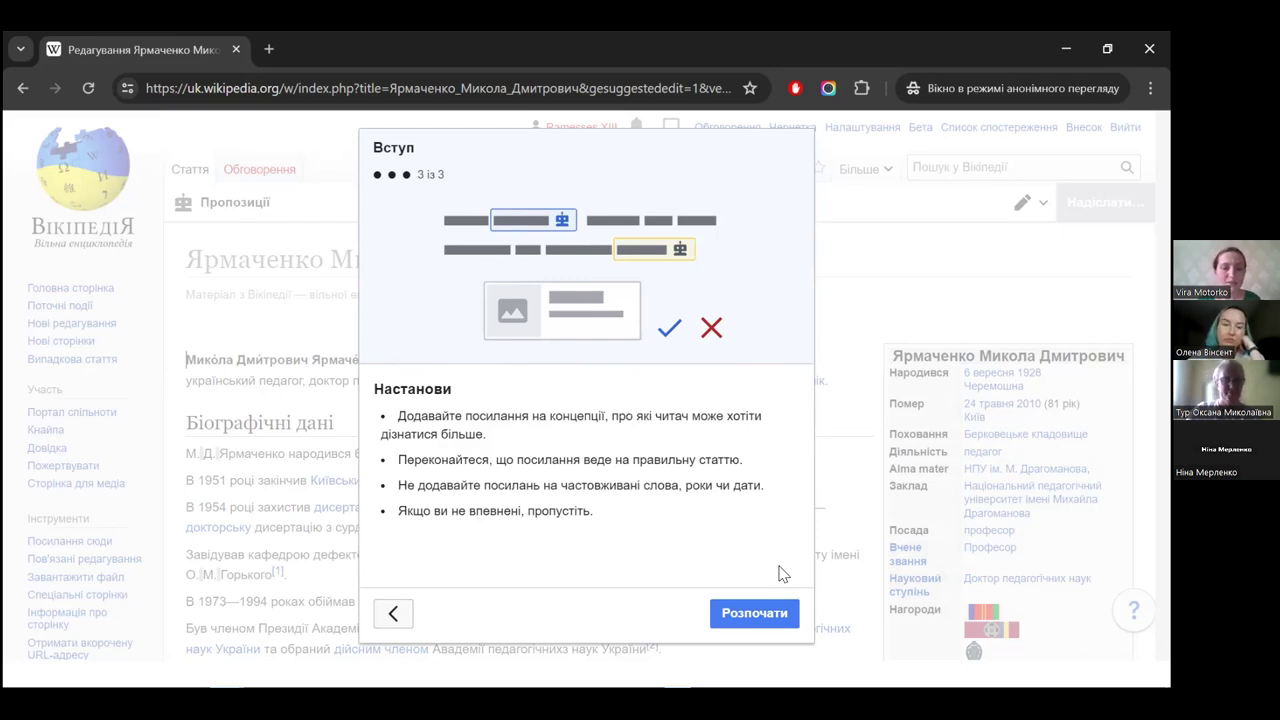
pyautogui.press('Return')
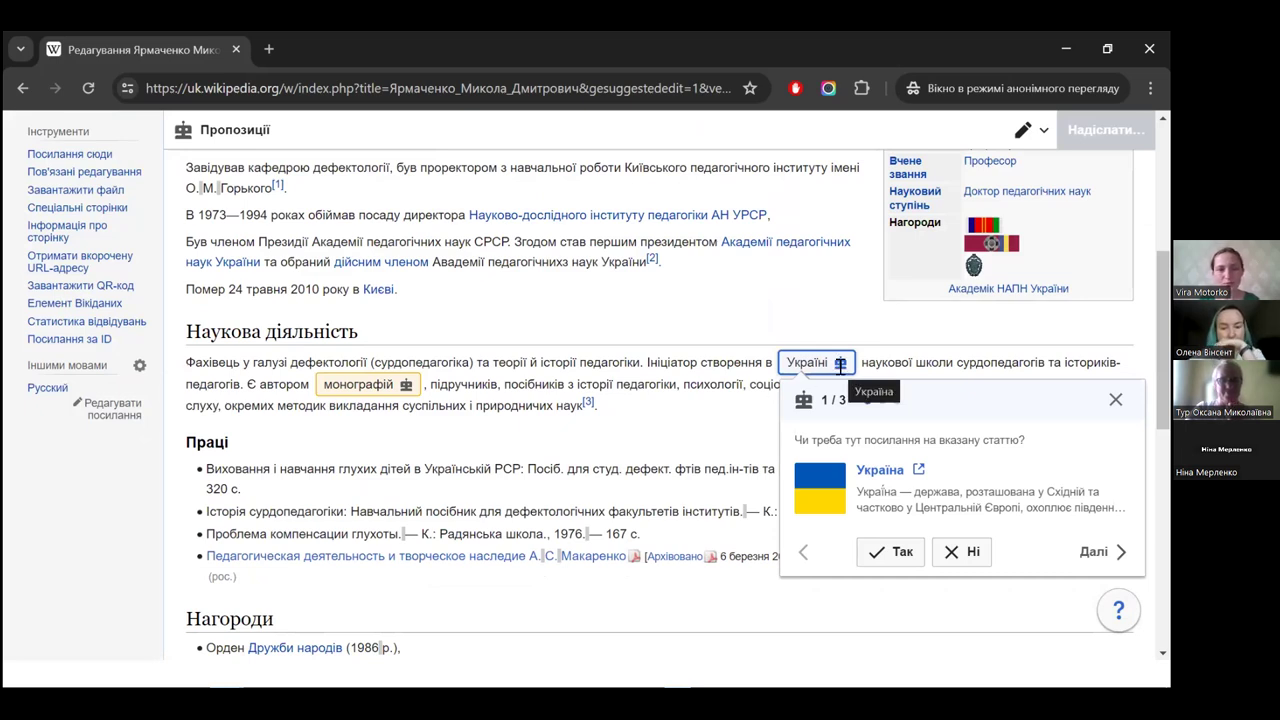
# - Reject the «Україна» link as something everyone knows, accept the «Монографія» and «Вища школа (видавництво)» links, and save the changes
pyautogui.click(966, 553)
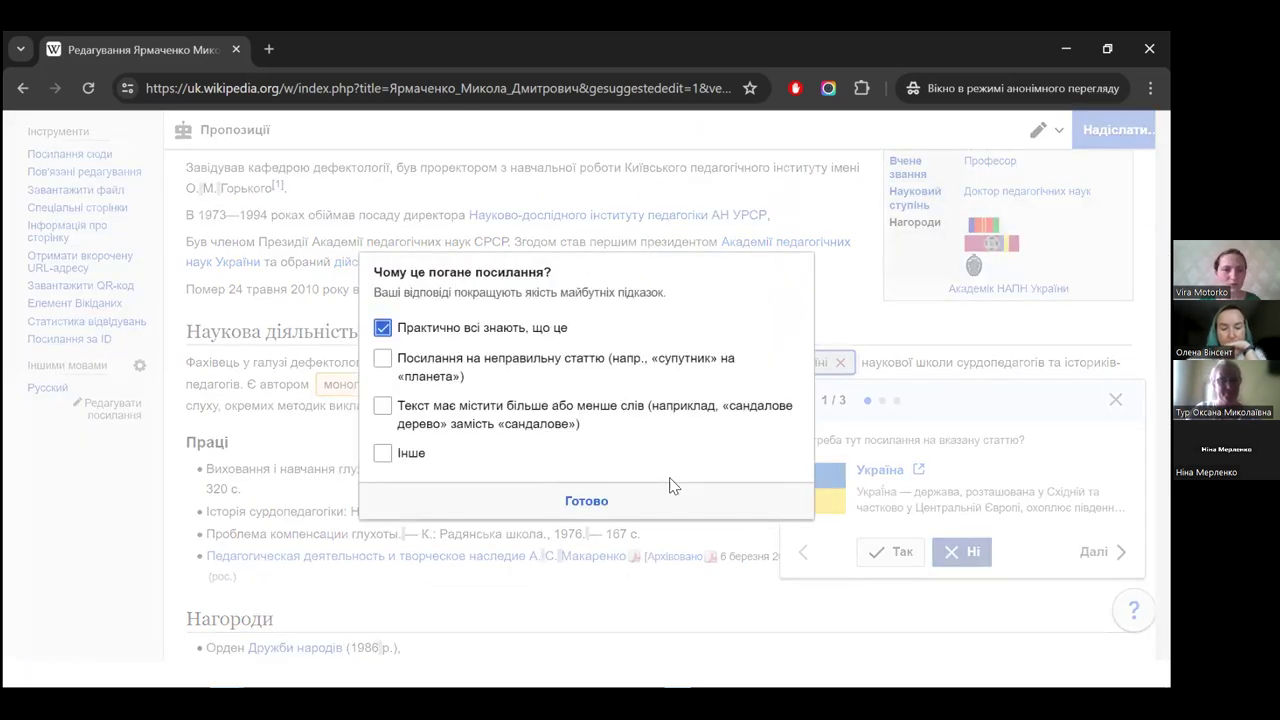
pyautogui.click(612, 508)
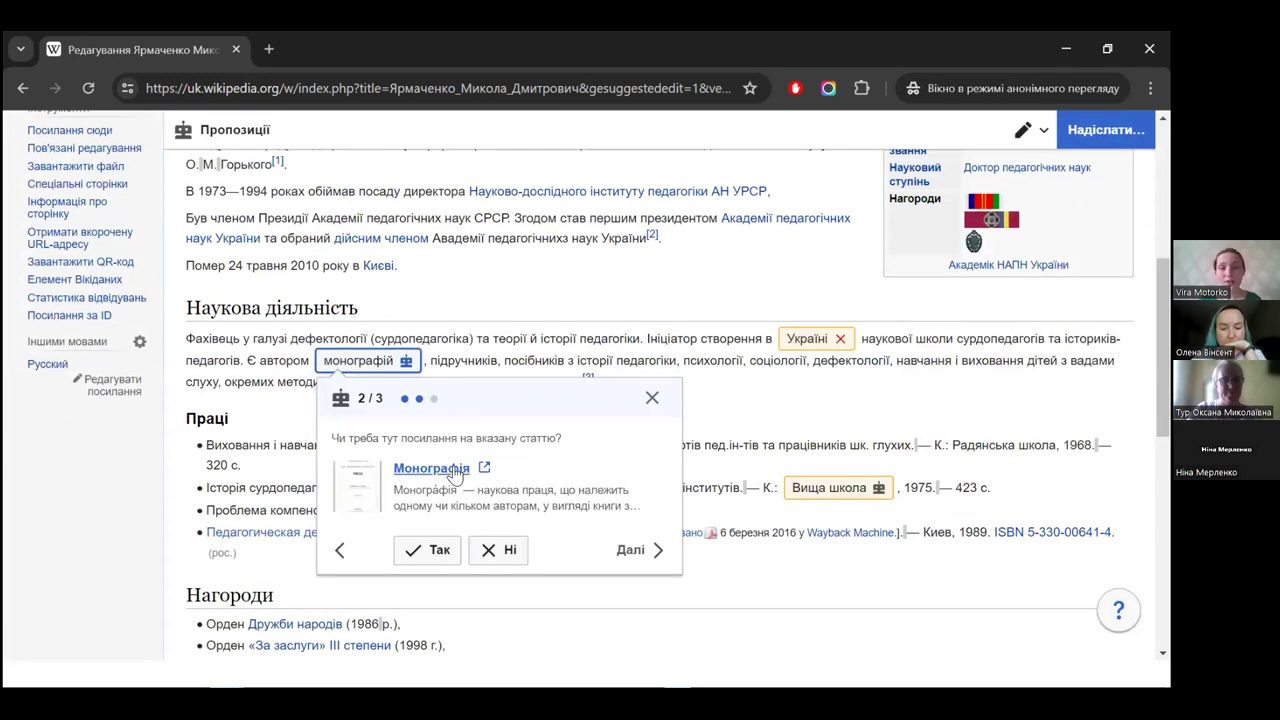
pyautogui.click(436, 550)
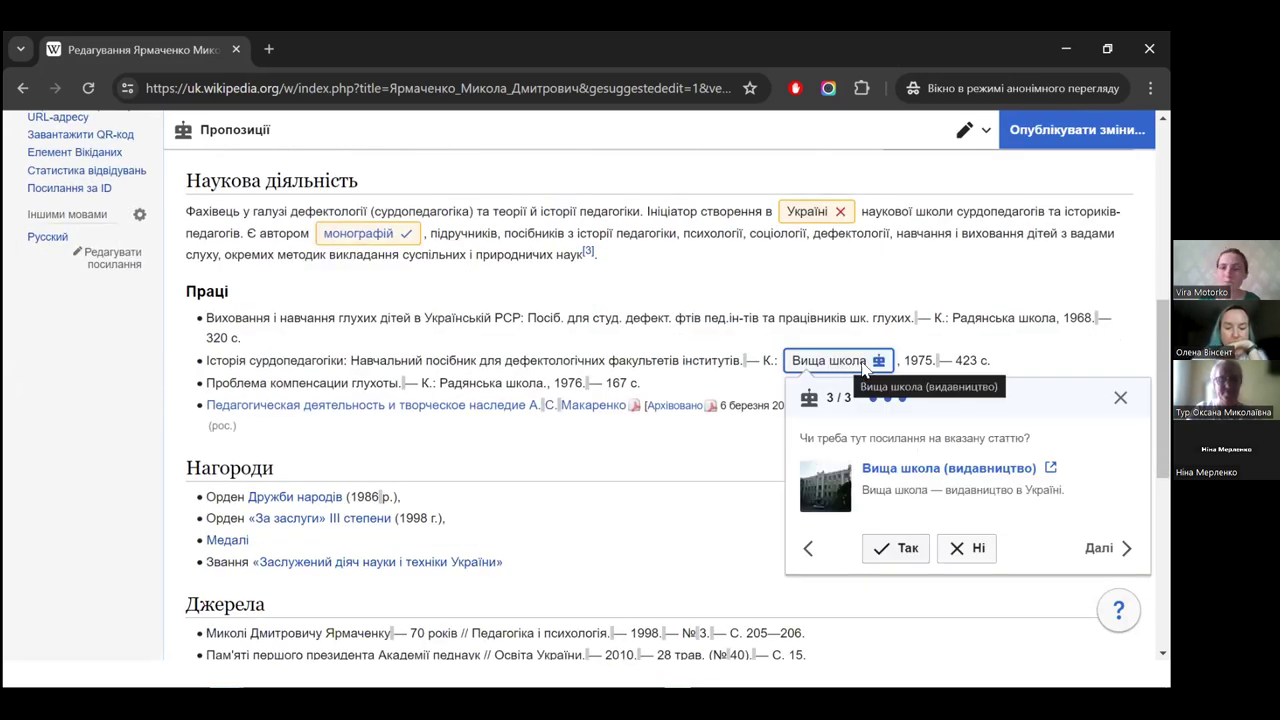
pyautogui.click(887, 556)
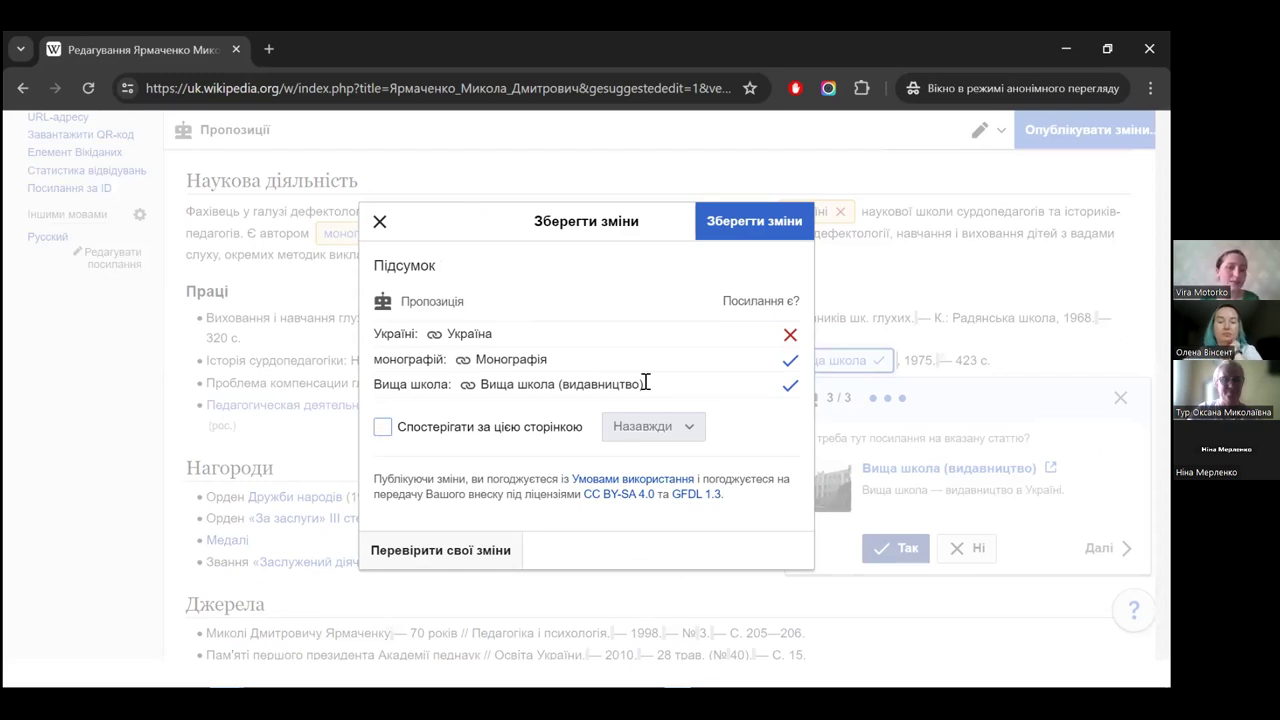
pyautogui.click(754, 221)
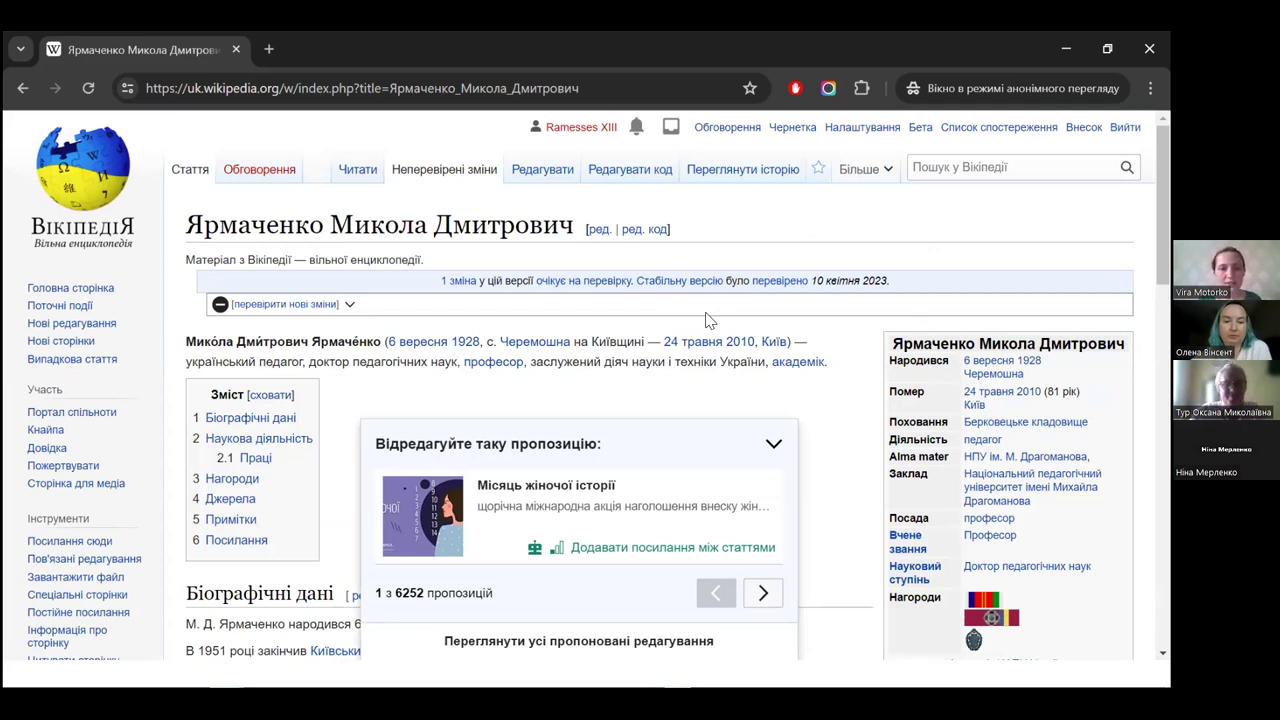
# - Look through the published biography, checking the added links in the «Наукова діяльність» and «Праці» sections
pyautogui.scroll(-4, 705, 320)
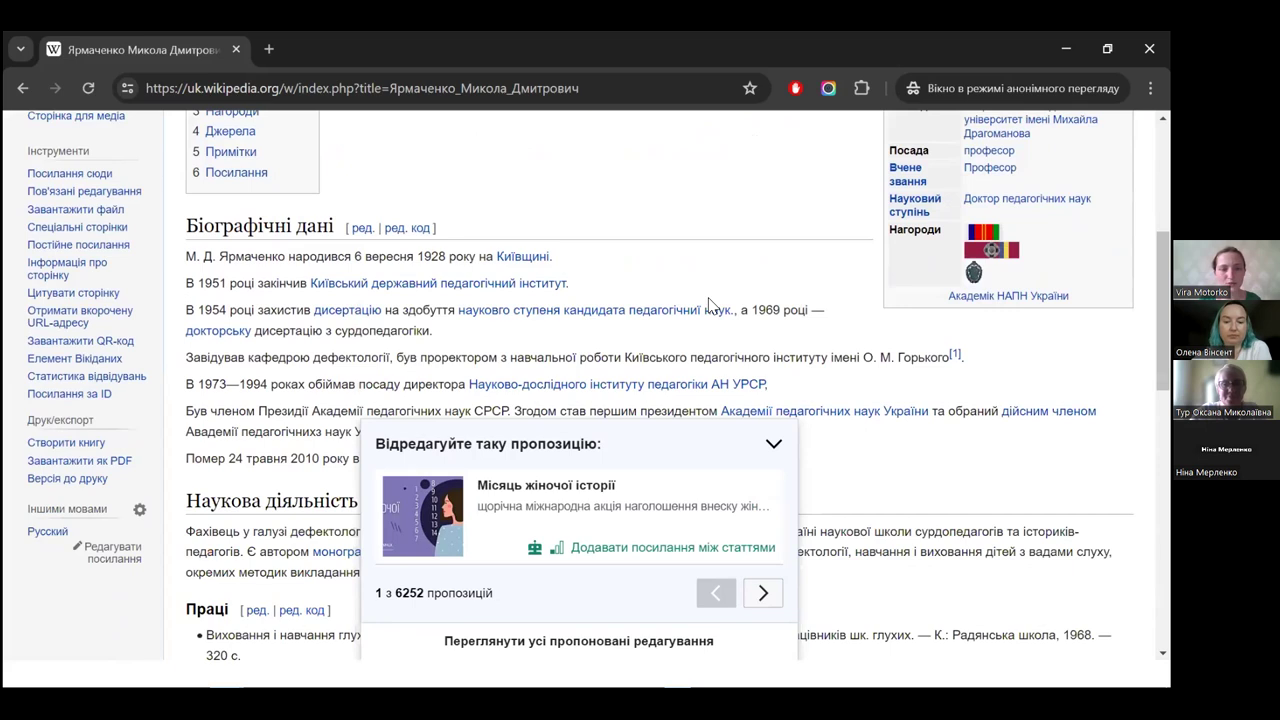
pyautogui.scroll(-3, 708, 304)
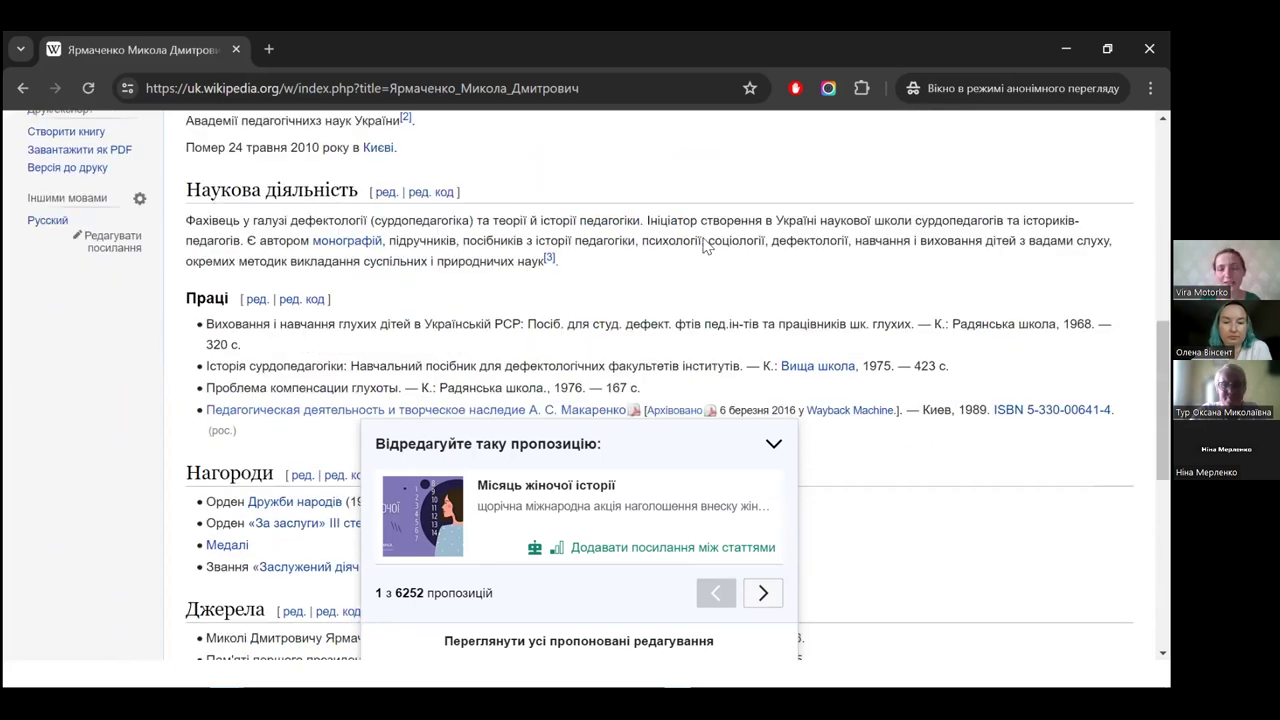
pyautogui.scroll(-1, 705, 246)
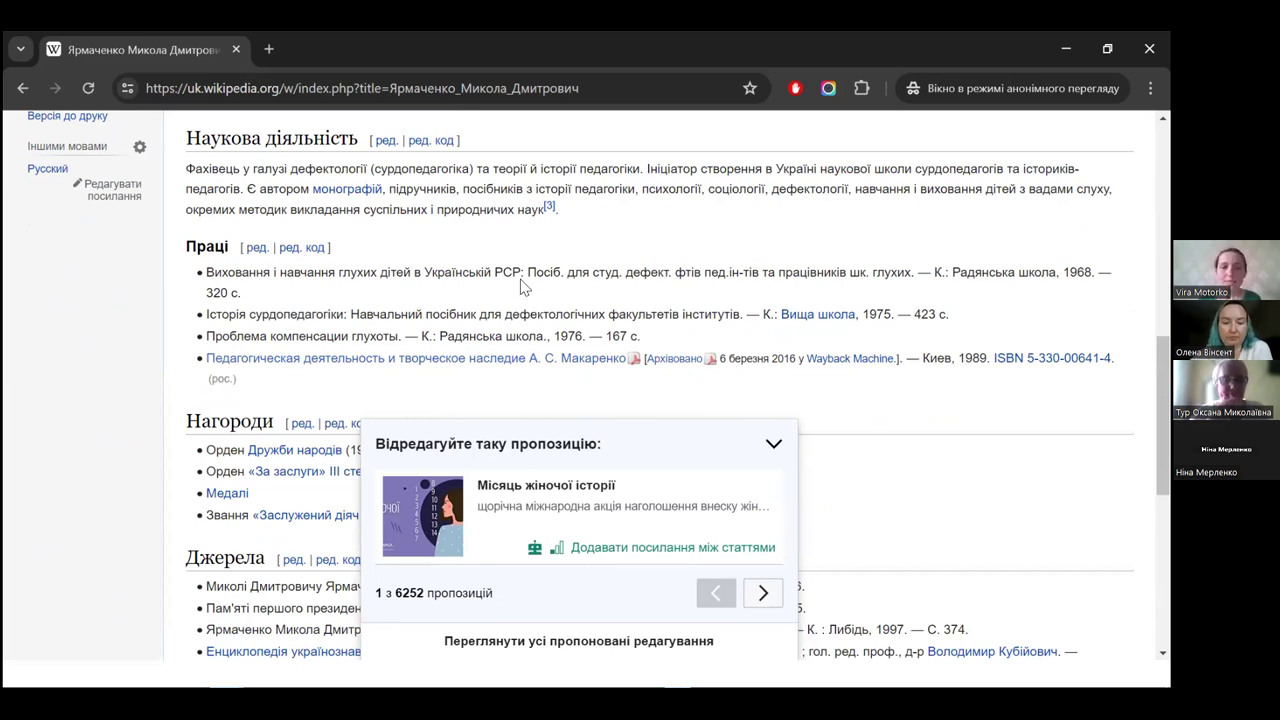
pyautogui.scroll(3, 530, 288)
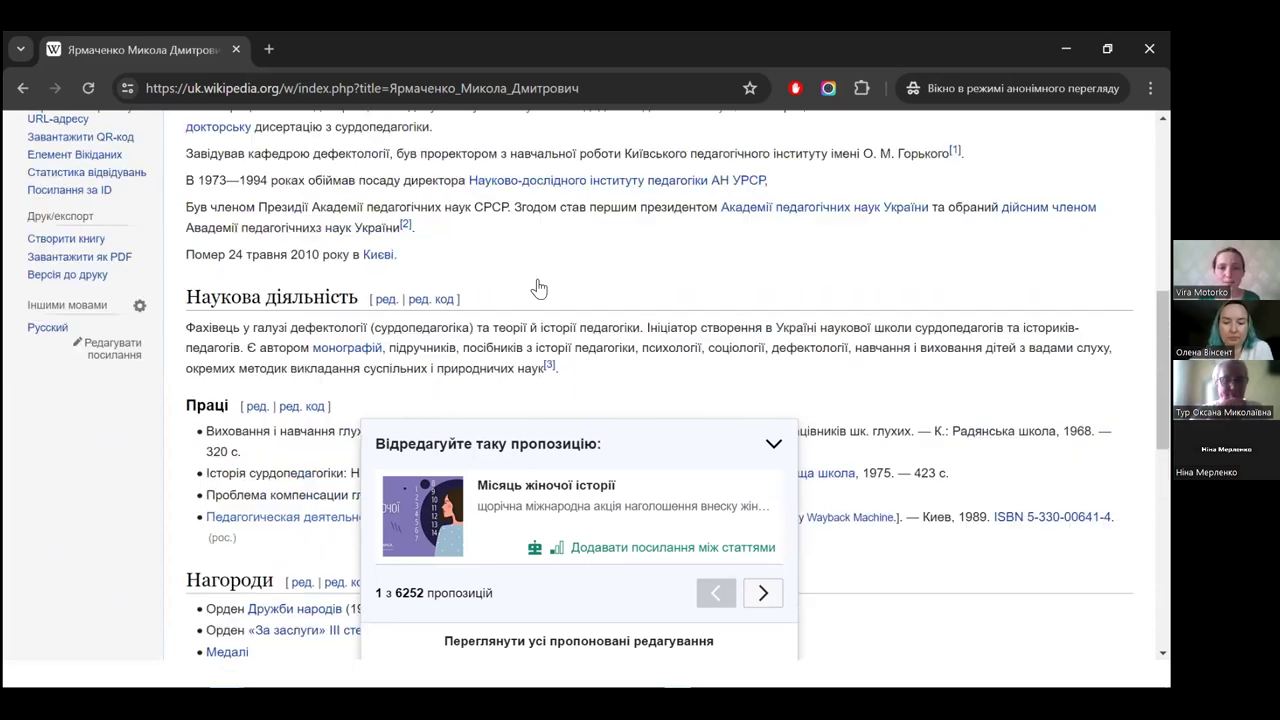
pyautogui.scroll(5, 600, 285)
pyautogui.scroll(-3, 655, 276)
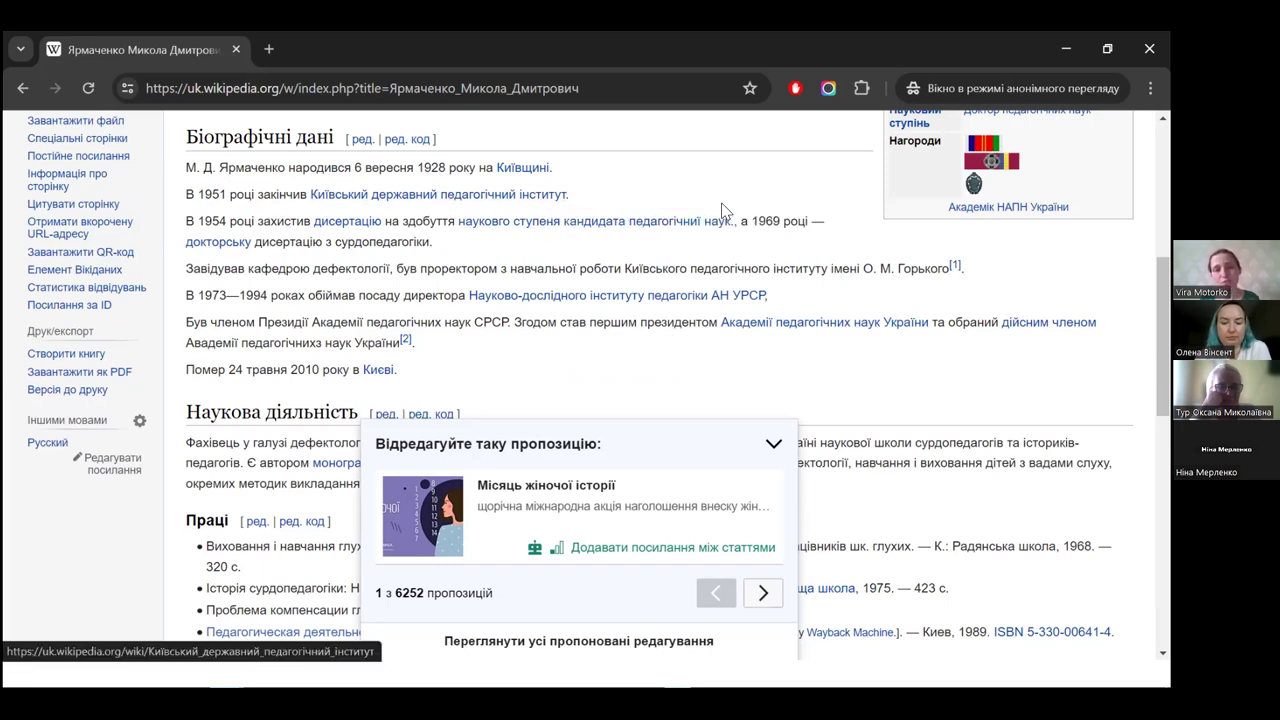
pyautogui.scroll(-1, 690, 282)
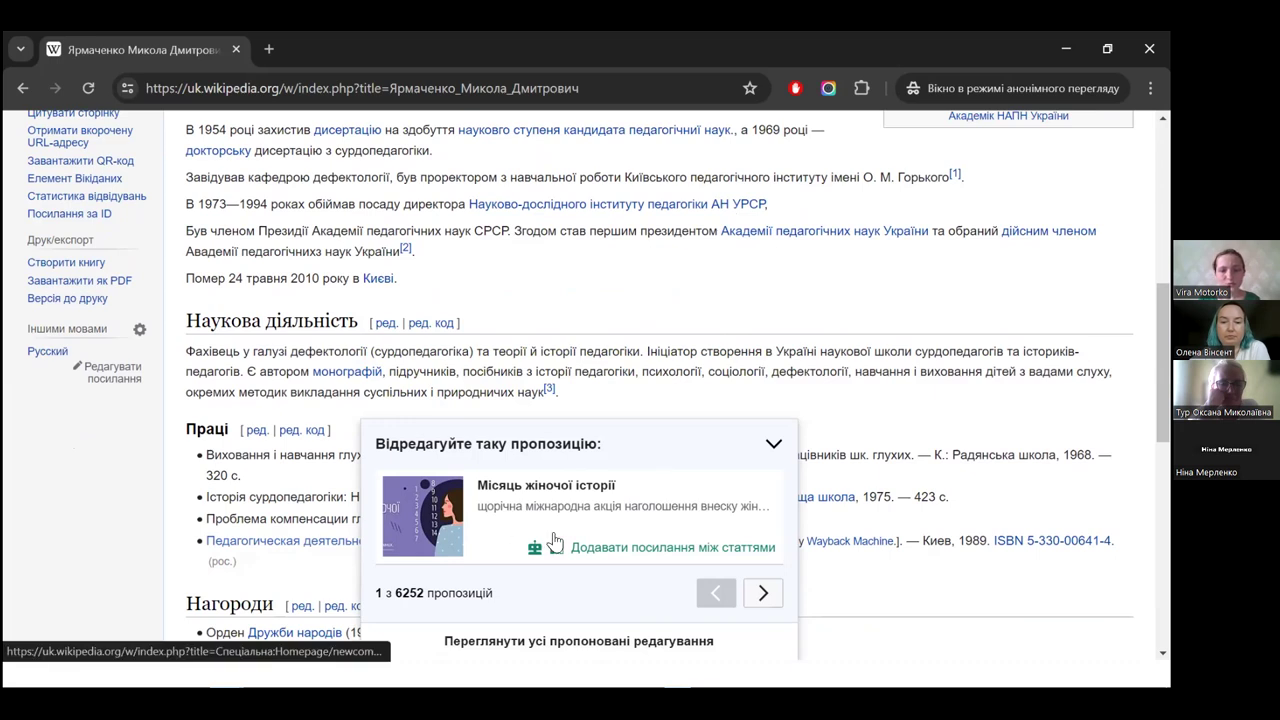
# - Open the suggested link task for «Місяць жіночої історії» and dismiss its «Вступ» guide
pyautogui.click(679, 512)
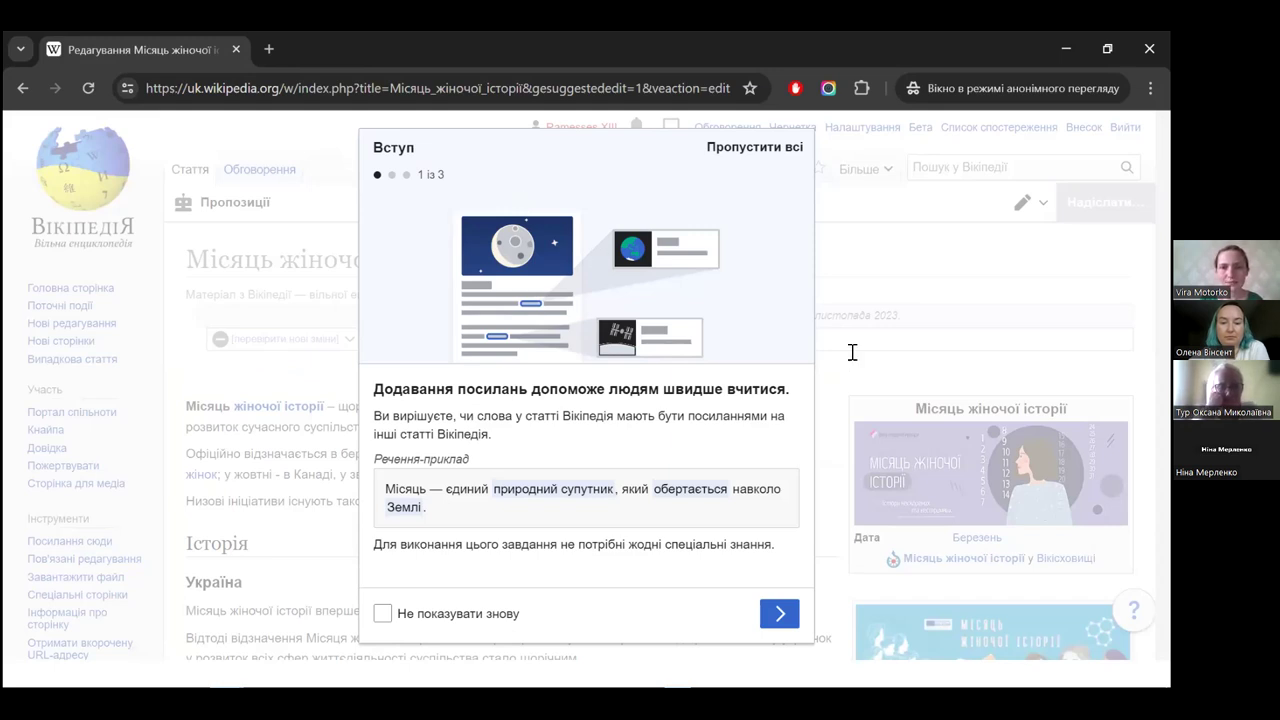
pyautogui.press('Escape')
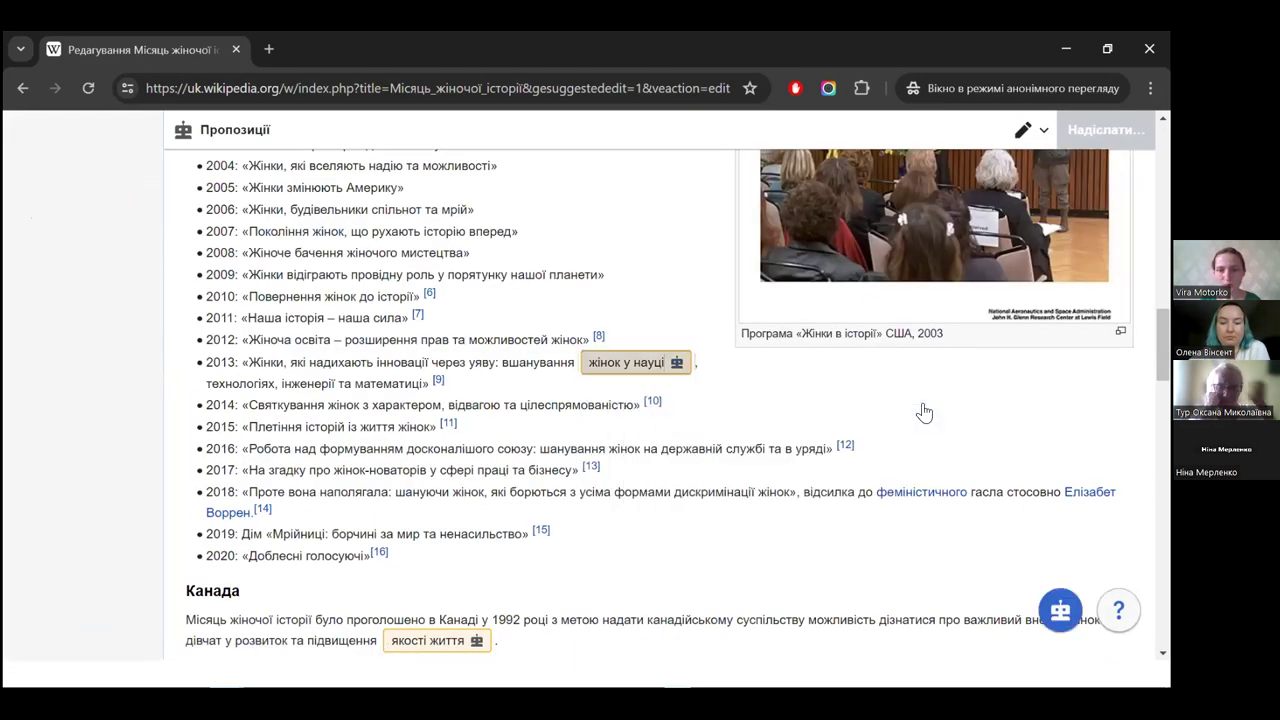
pyautogui.scroll(1, 924, 412)
pyautogui.scroll(-1, 924, 412)
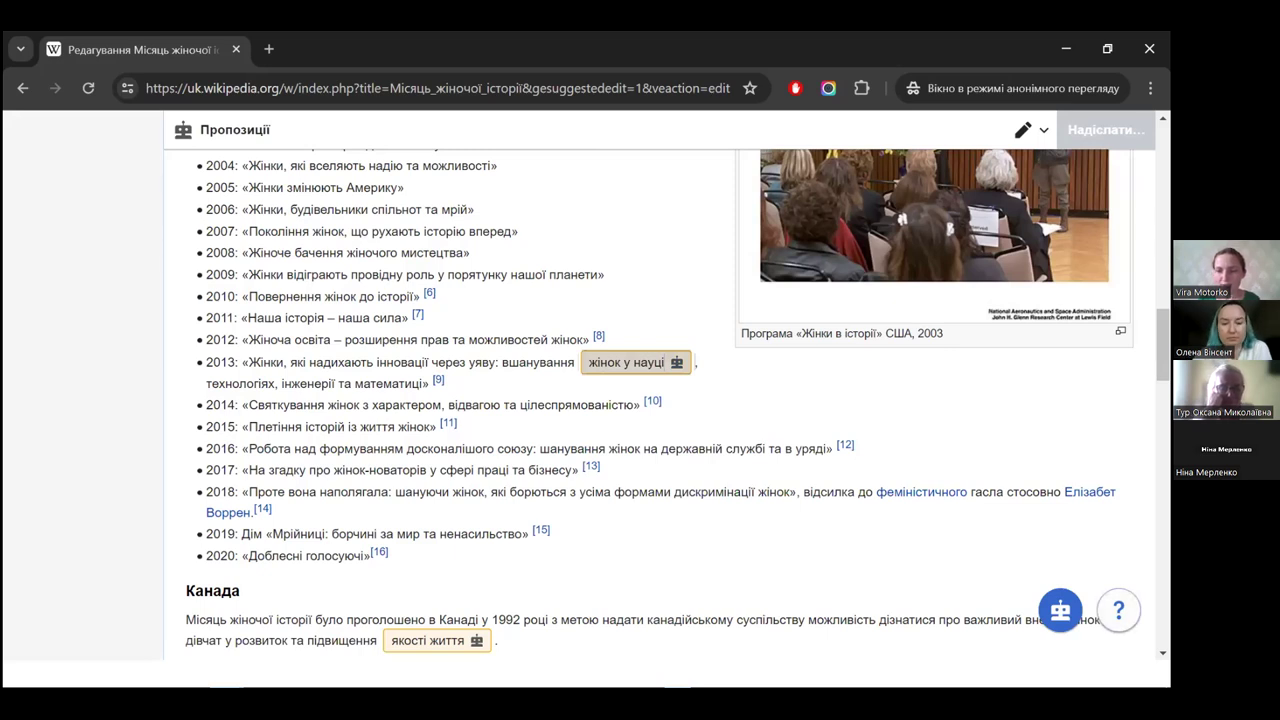
# - Bring up the help for suggested edits, read the first quick-start tip on adding links, and close the help
pyautogui.click(1118, 610)
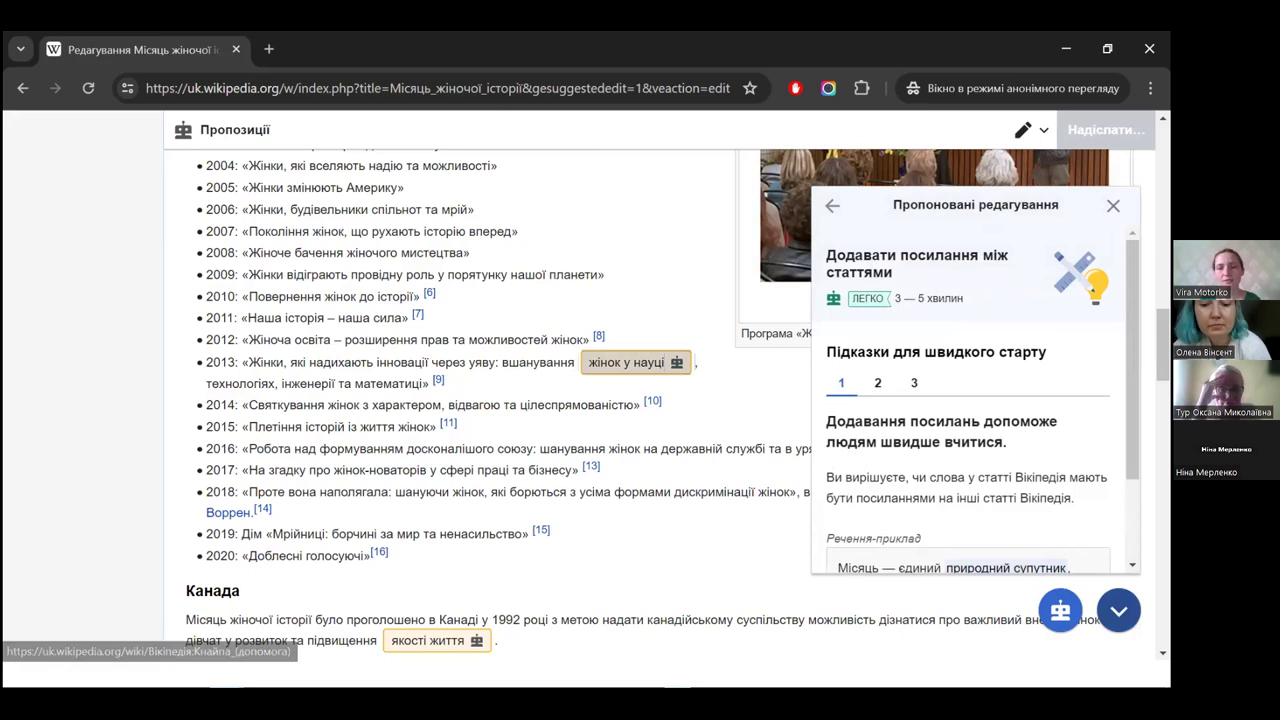
pyautogui.scroll(-2, 975, 400)
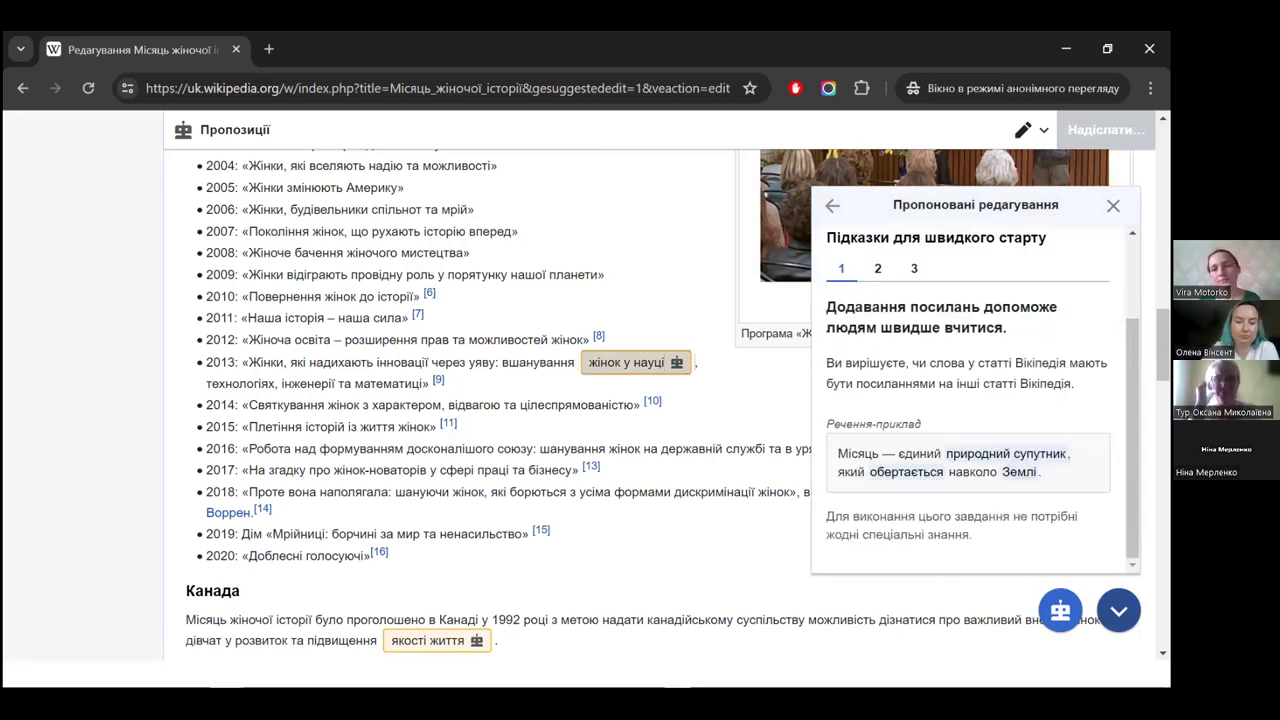
pyautogui.scroll(2, 975, 400)
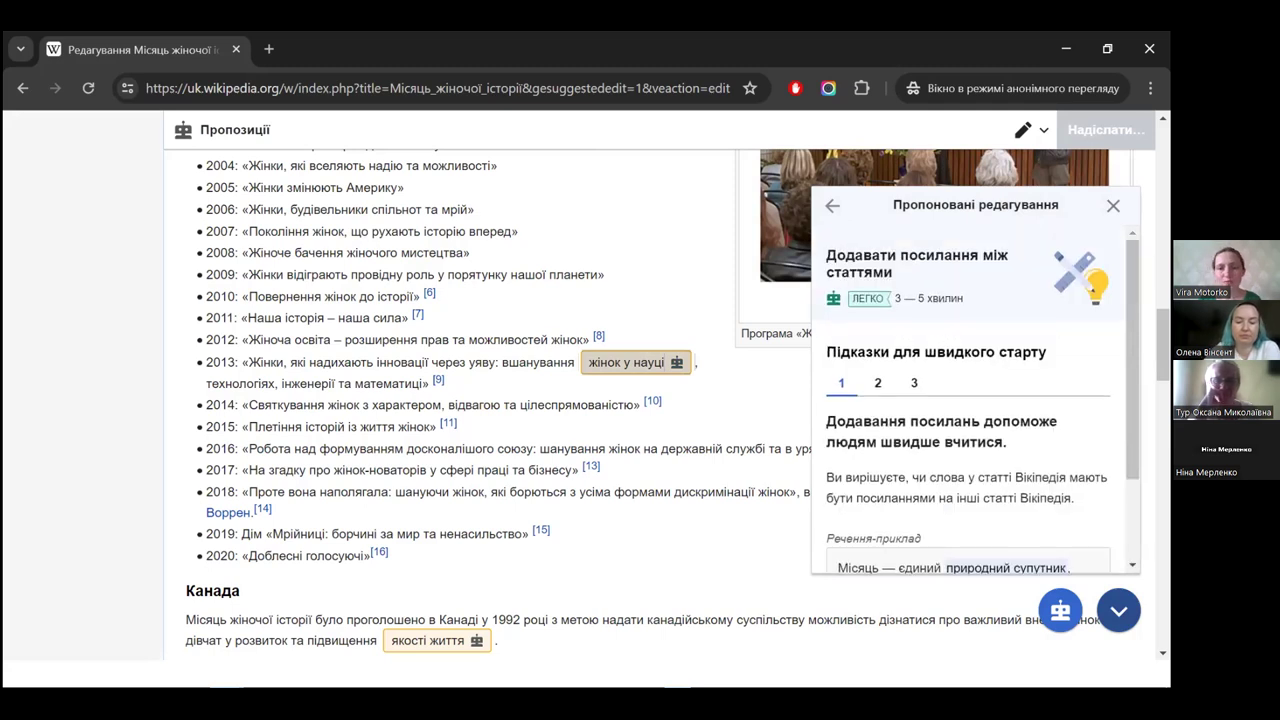
pyautogui.scroll(-2, 1022, 437)
pyautogui.scroll(2, 1022, 437)
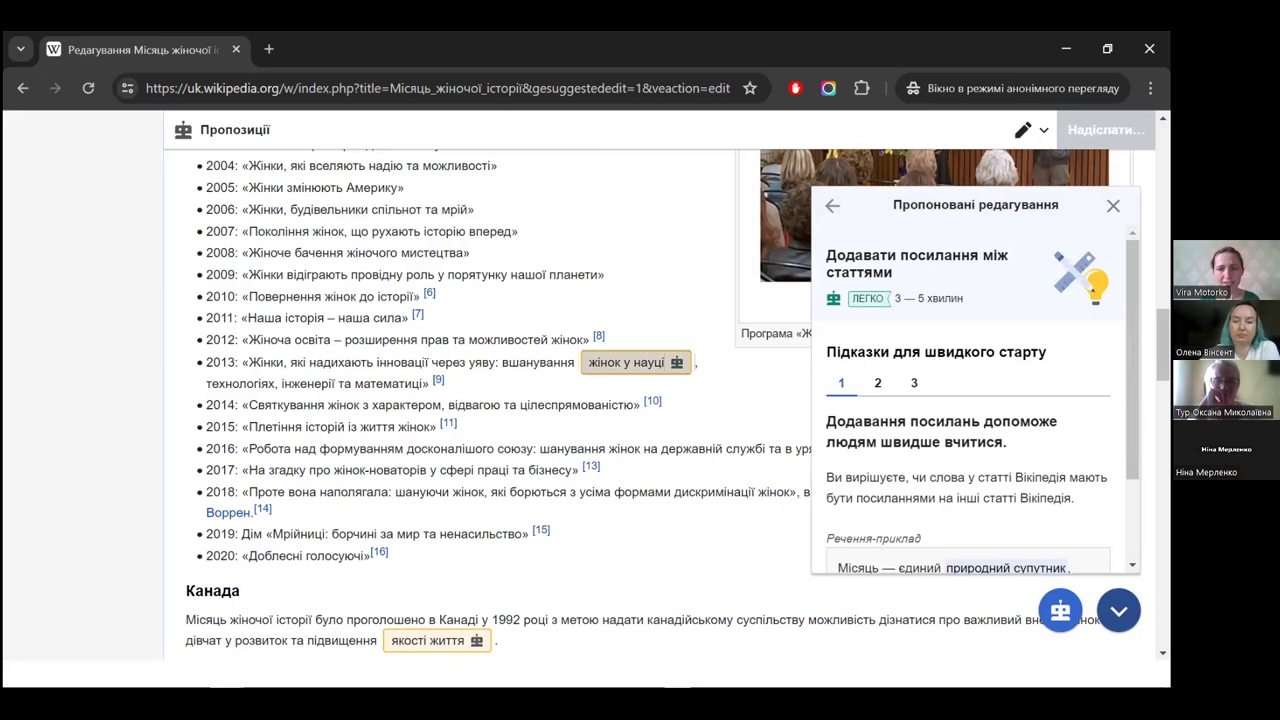
pyautogui.click(623, 249)
# - Leave the «Місяць жіночої історії» article without editing it and return to the newcomer home page
pyautogui.scroll(5, 623, 247)
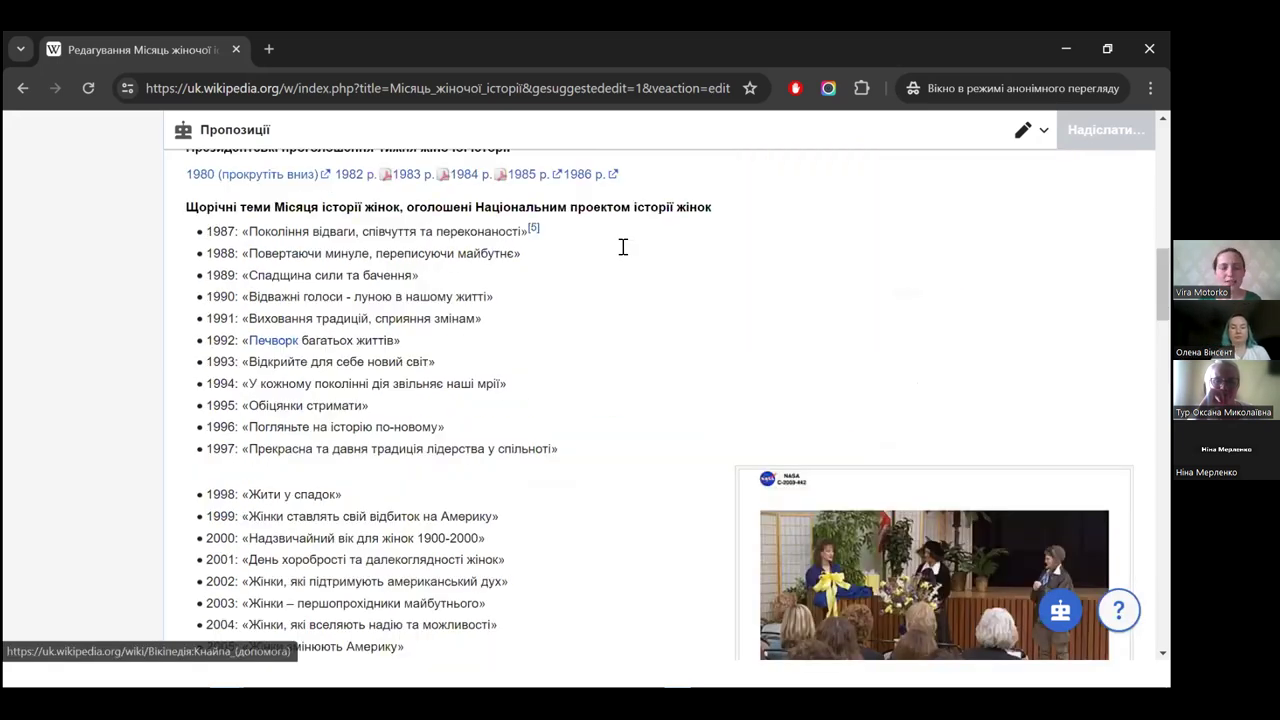
pyautogui.scroll(10, 623, 247)
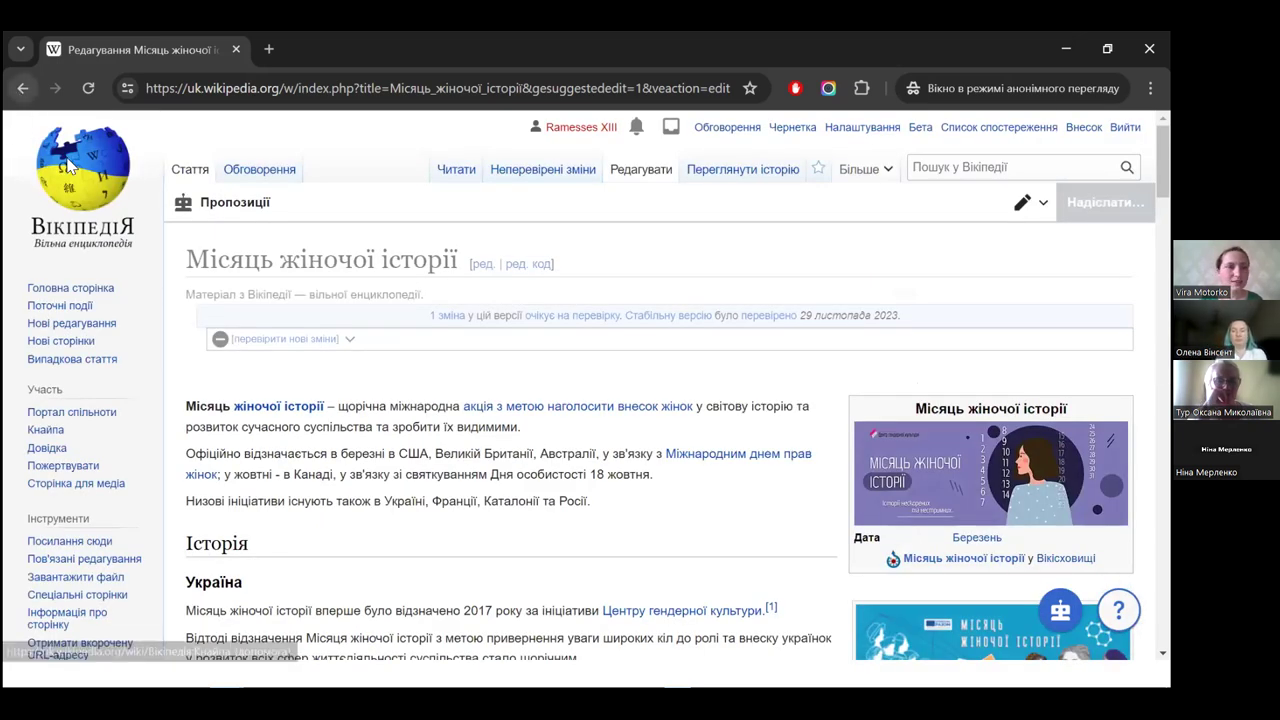
pyautogui.rightClick(23, 88)
pyautogui.press('Escape')
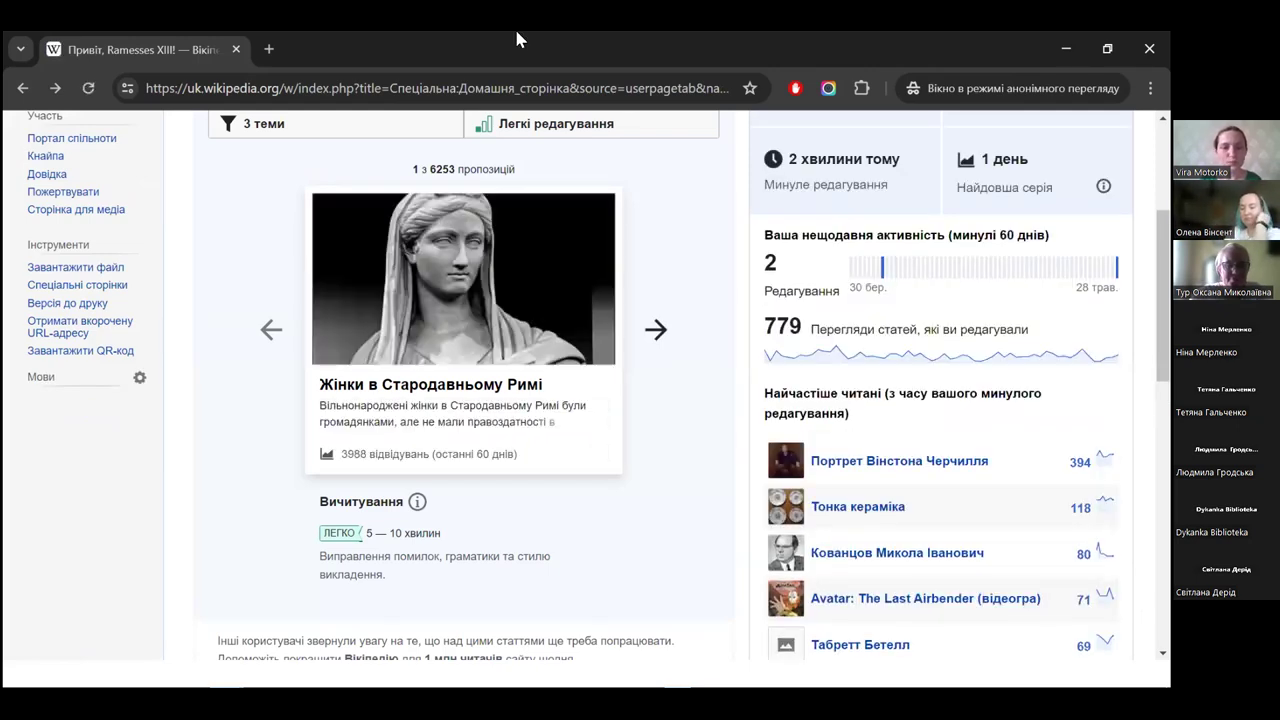
# - Review the «Легкі», «Середні» and «Важкі» edit types for the suggested edits and close the selection without changes
pyautogui.scroll(3, 665, 340)
pyautogui.scroll(-4, 690, 418)
pyautogui.scroll(3, 551, 325)
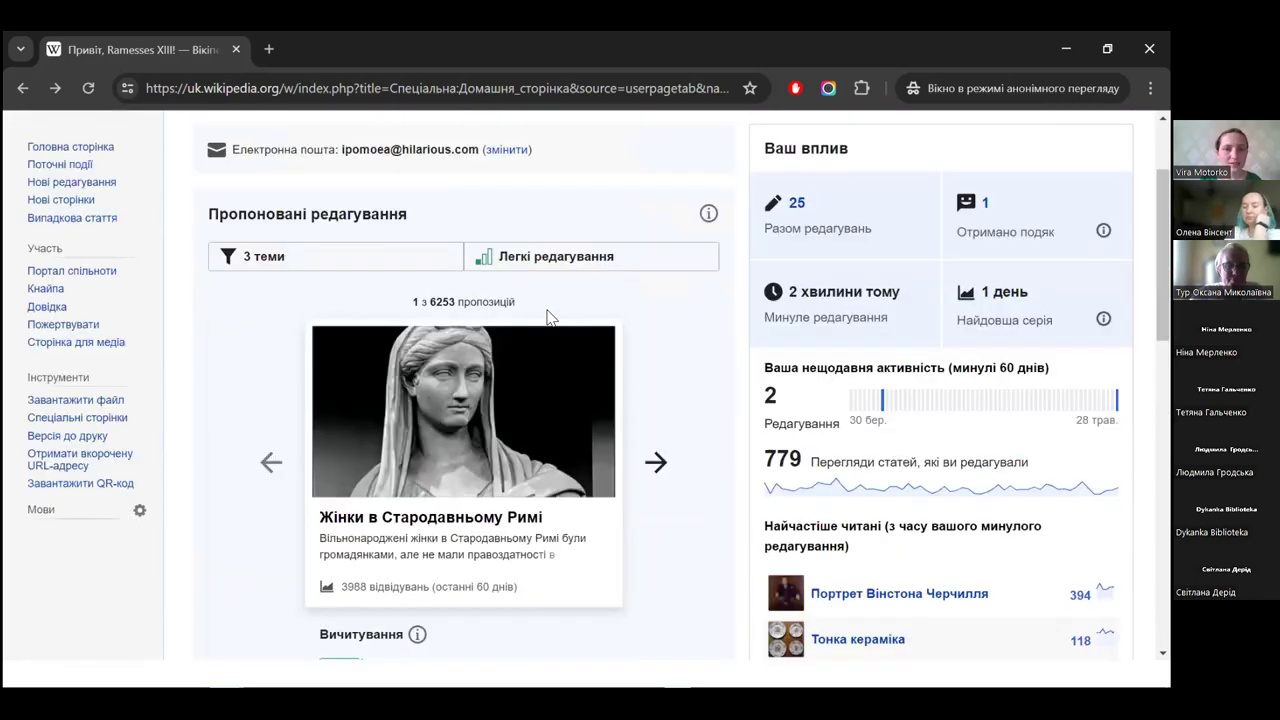
pyautogui.scroll(1, 551, 318)
pyautogui.click(590, 310)
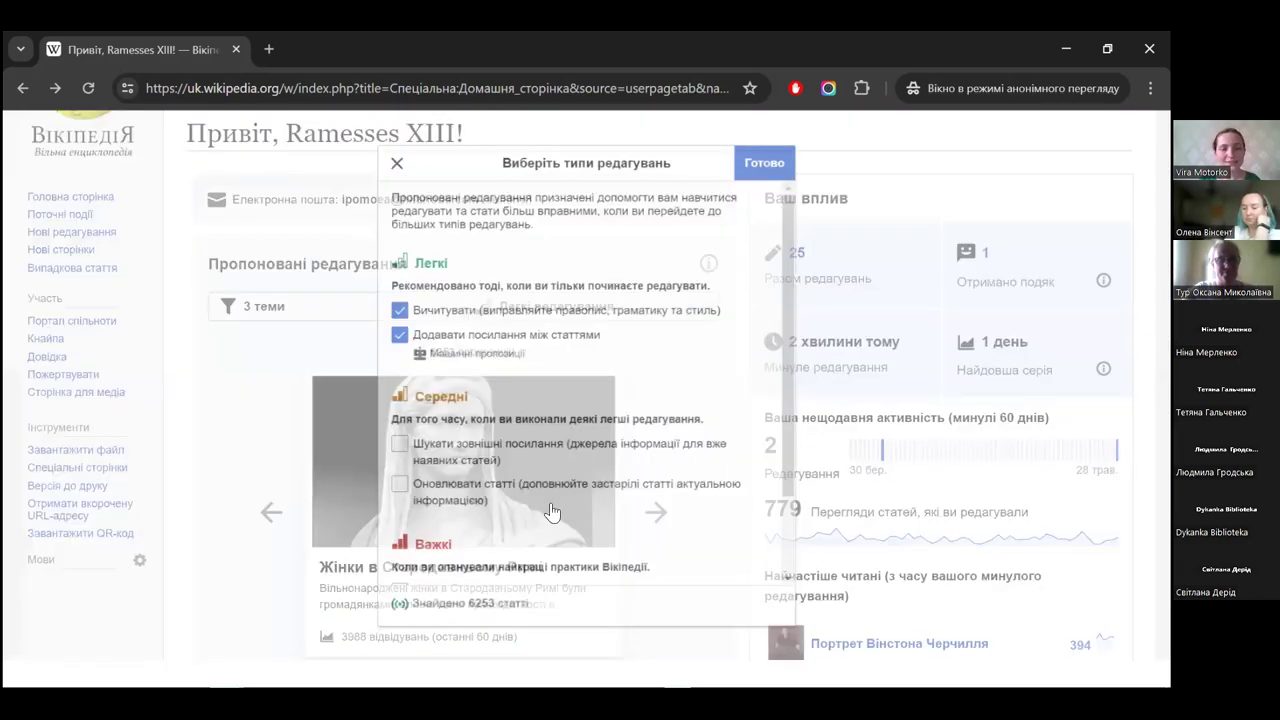
pyautogui.scroll(-3, 586, 343)
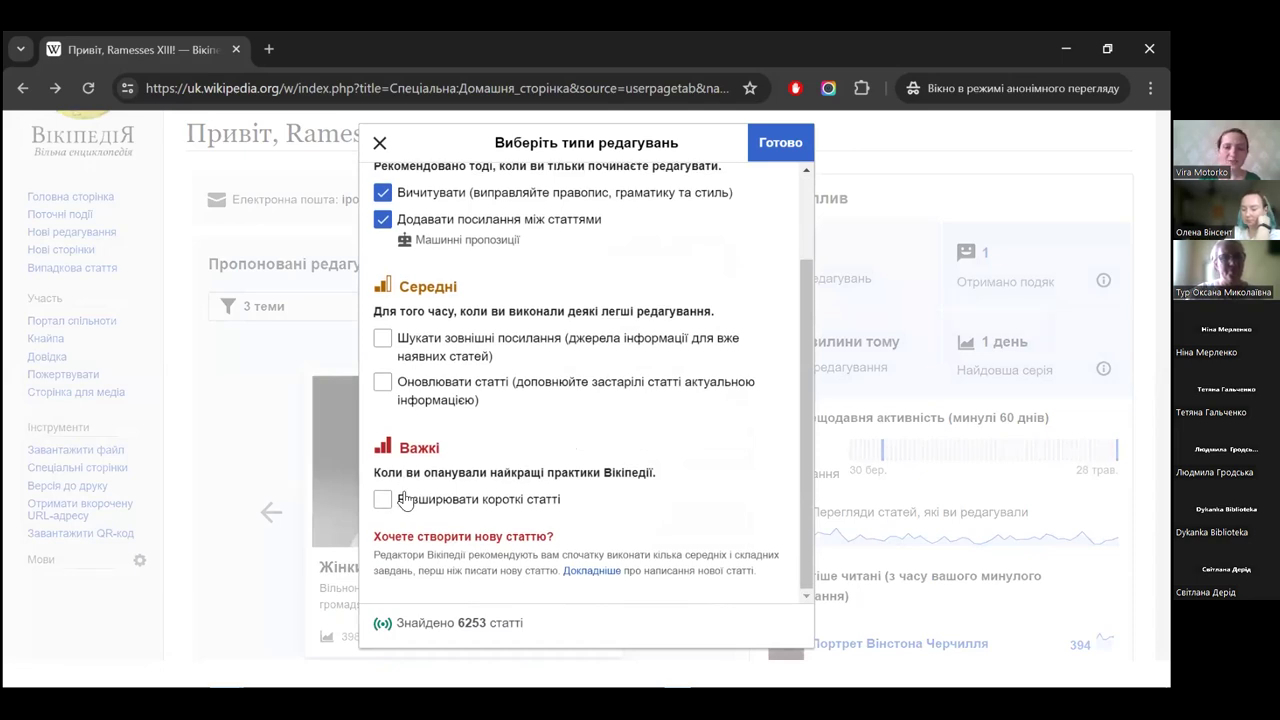
pyautogui.moveTo(482, 507); pyautogui.dragTo(604, 511)
pyautogui.click(604, 511)
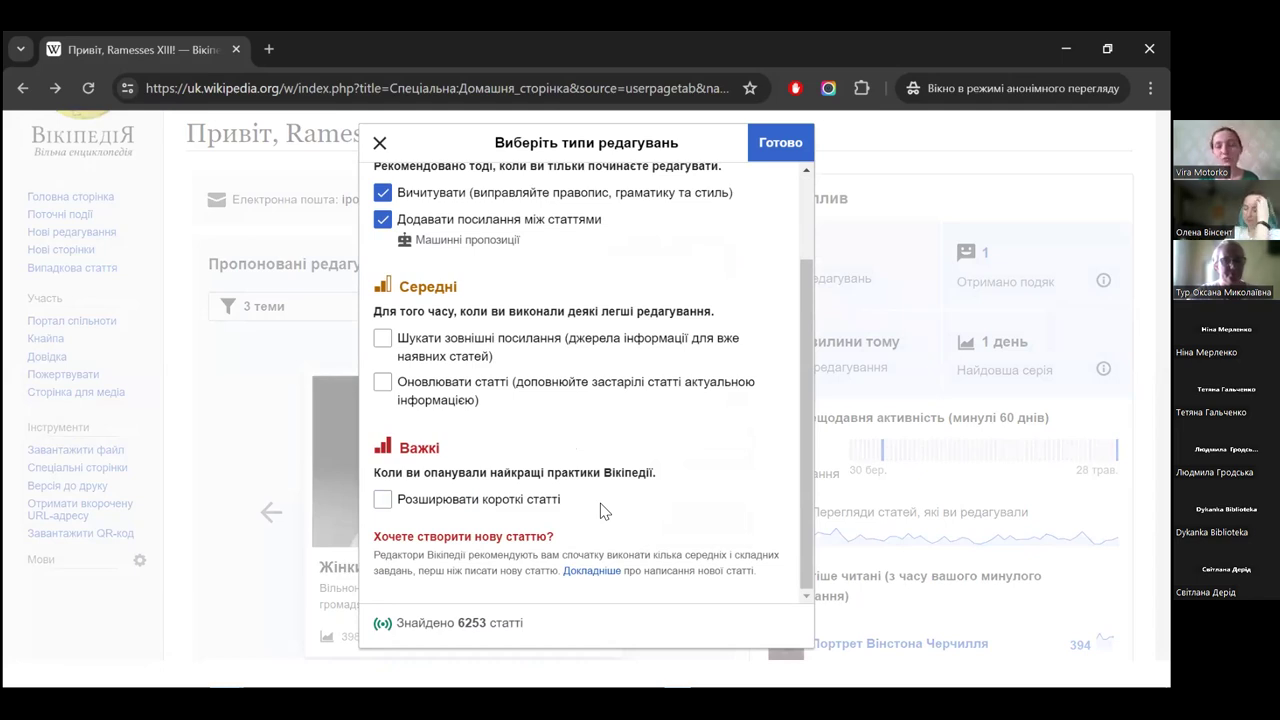
pyautogui.scroll(2, 606, 331)
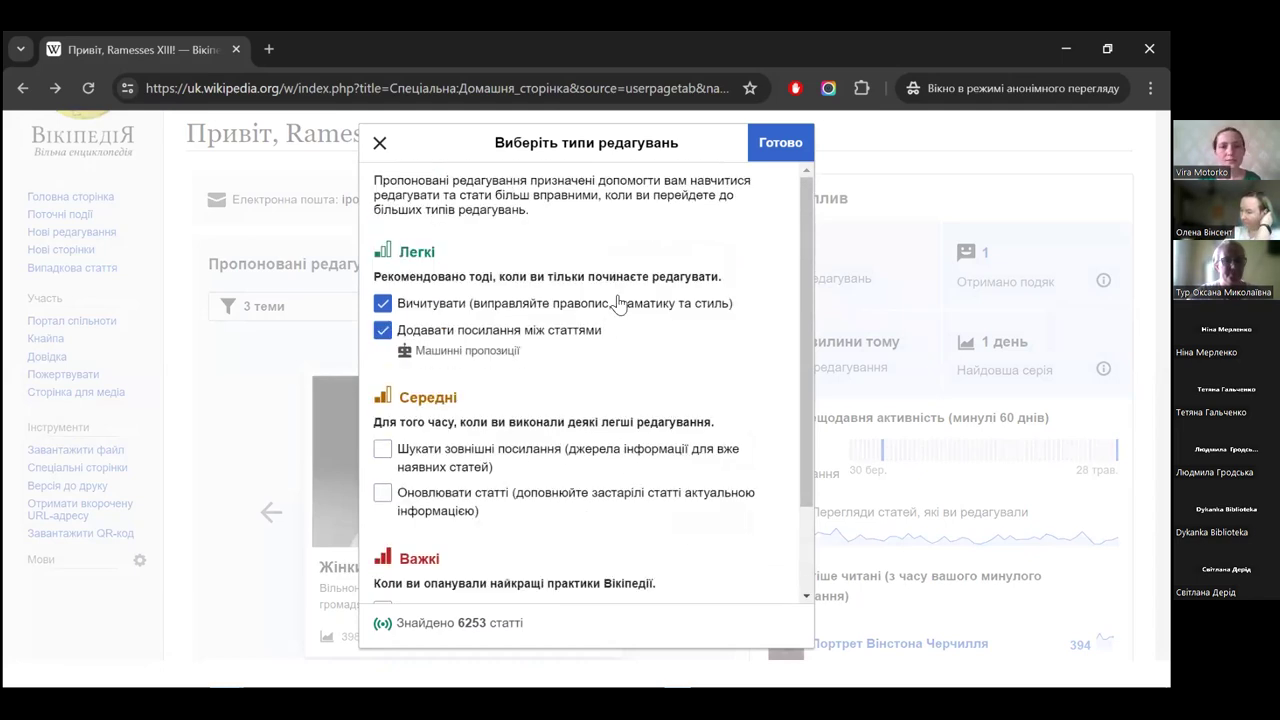
pyautogui.click(378, 145)
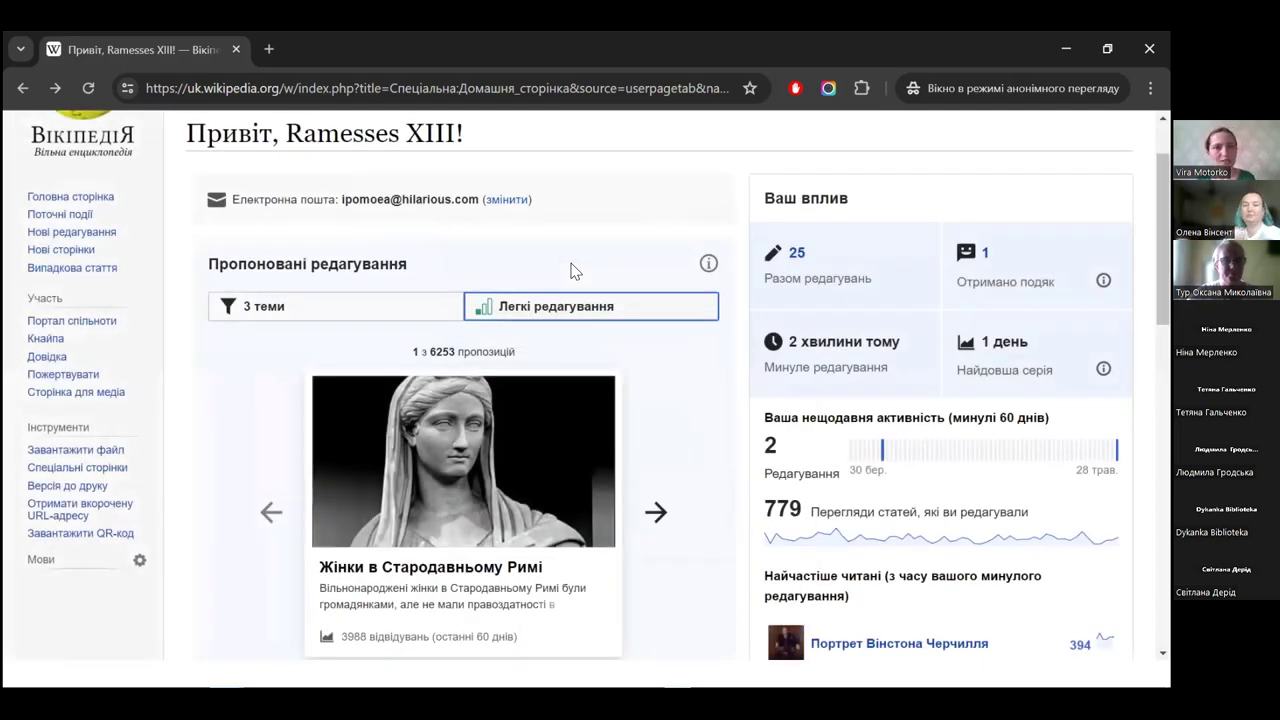
pyautogui.click(584, 236)
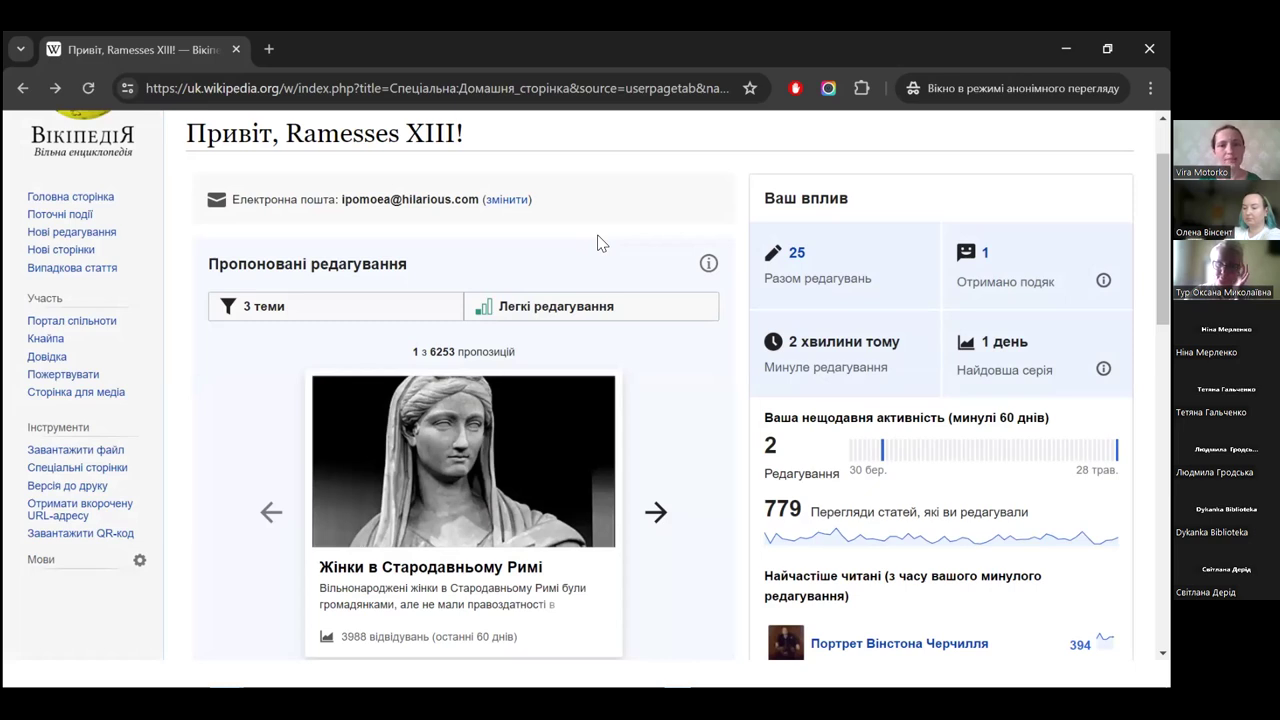
pyautogui.scroll(2, 599, 243)
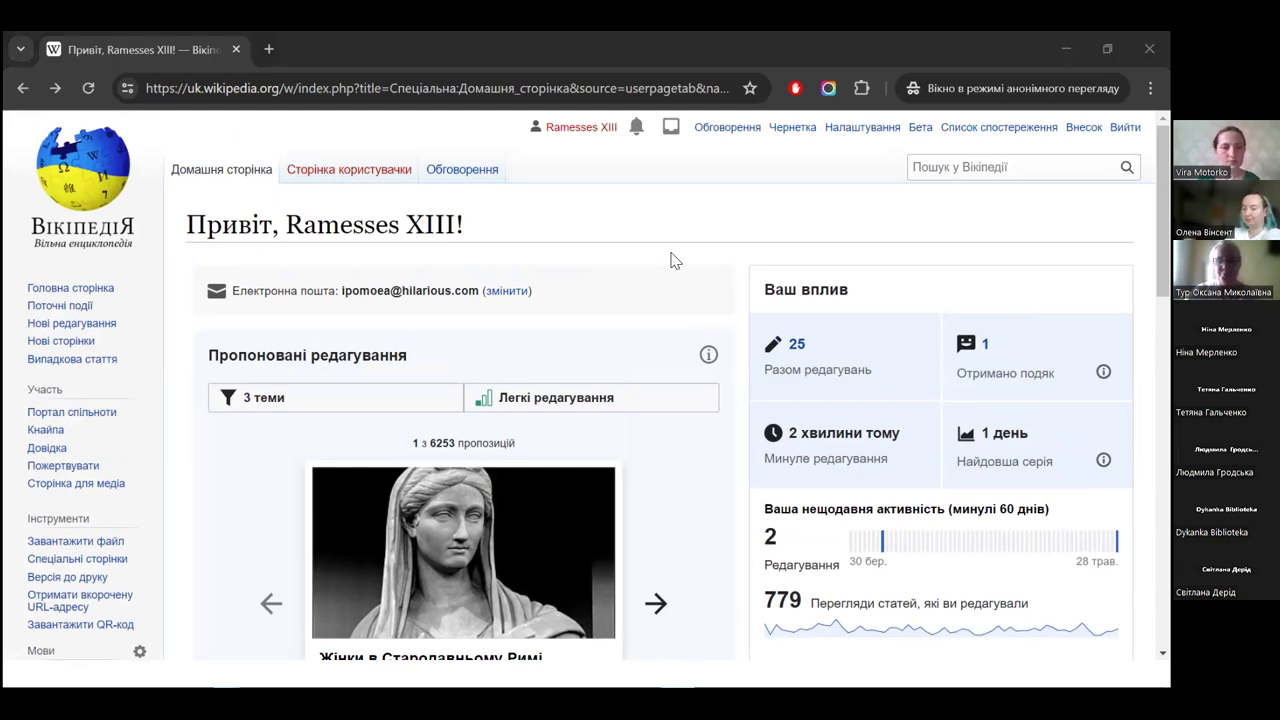
# - Switch to the «Перші кроки у редагуванні Вікіпедії» presentation and advance past the current slide
pyautogui.hotkey('alt', 'Tab')
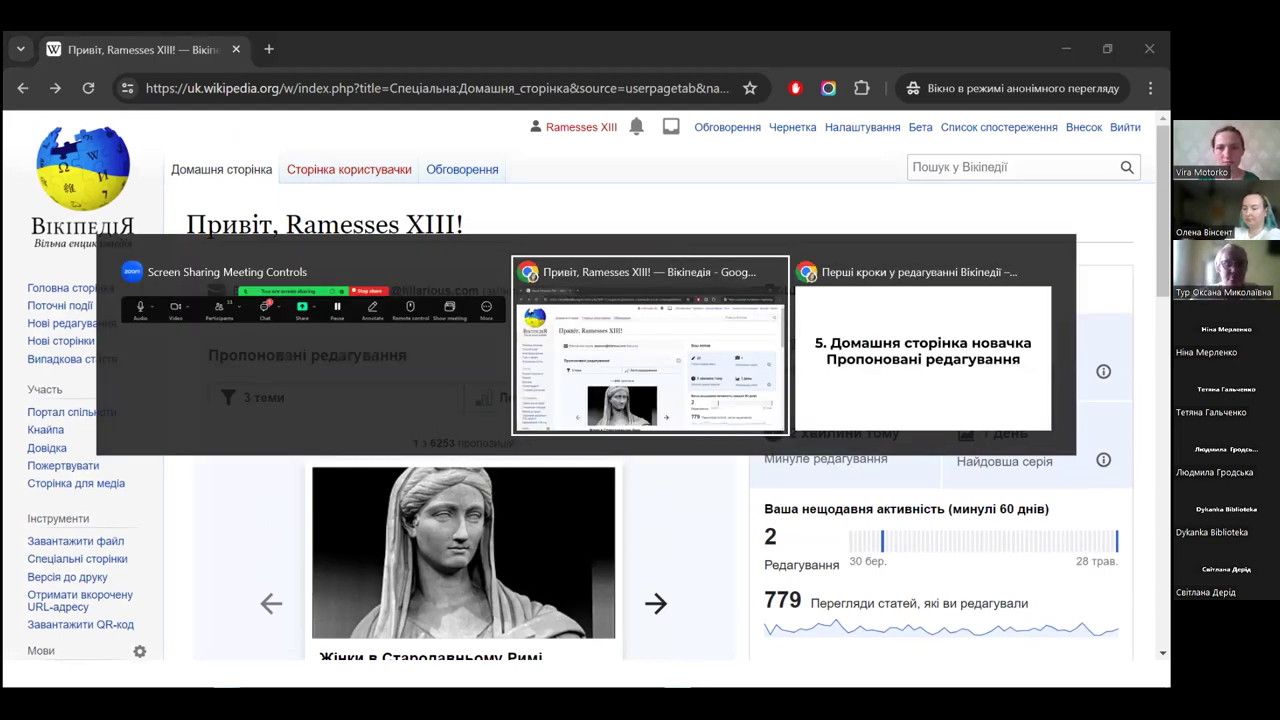
pyautogui.click(670, 253)
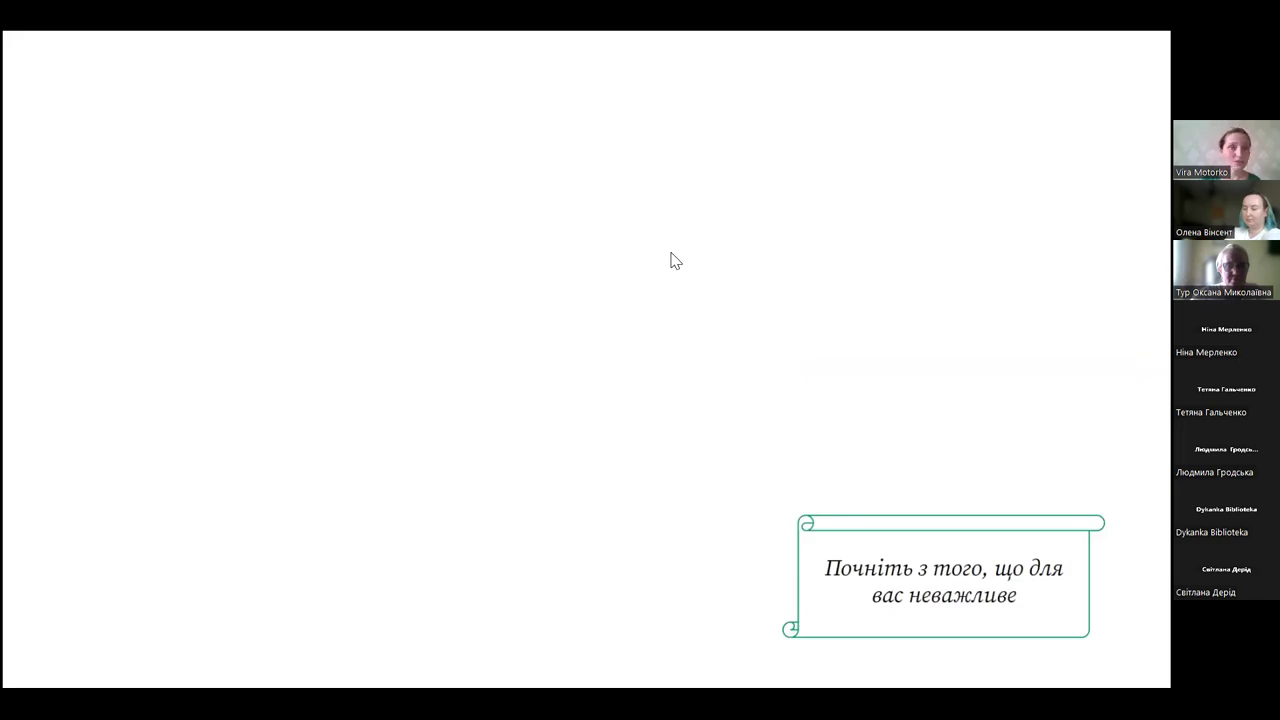
pyautogui.press('Right')
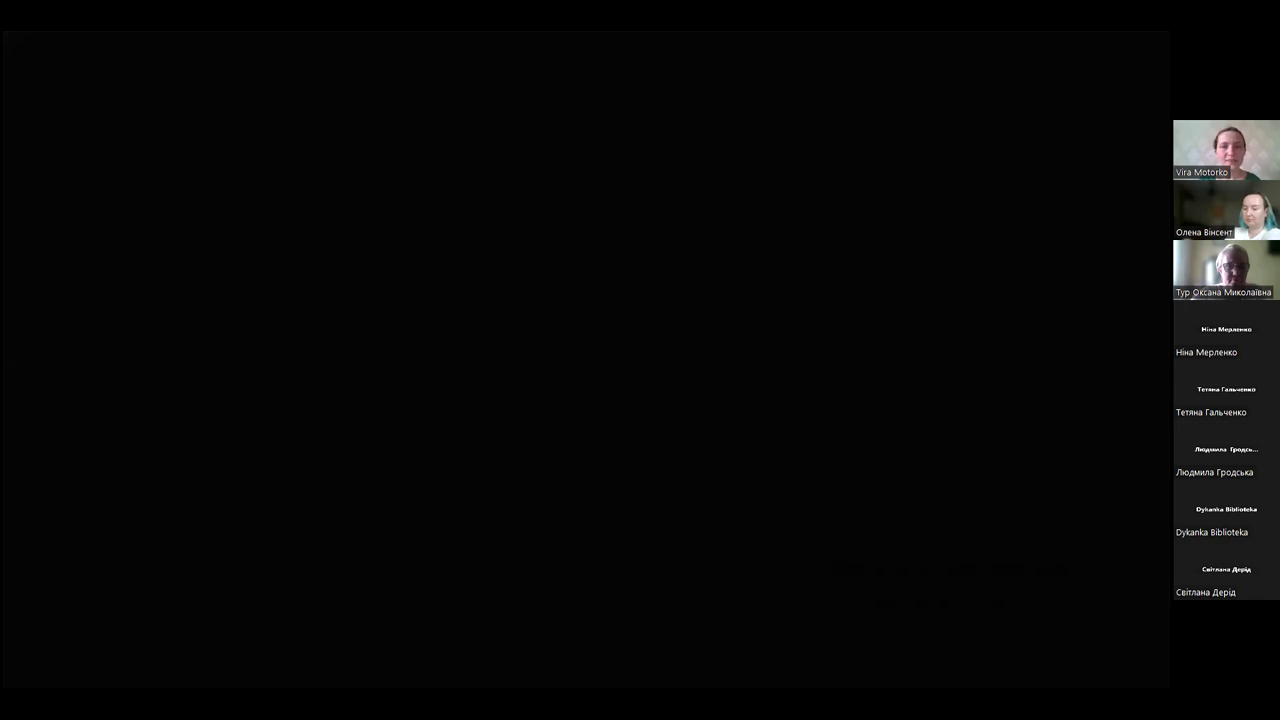
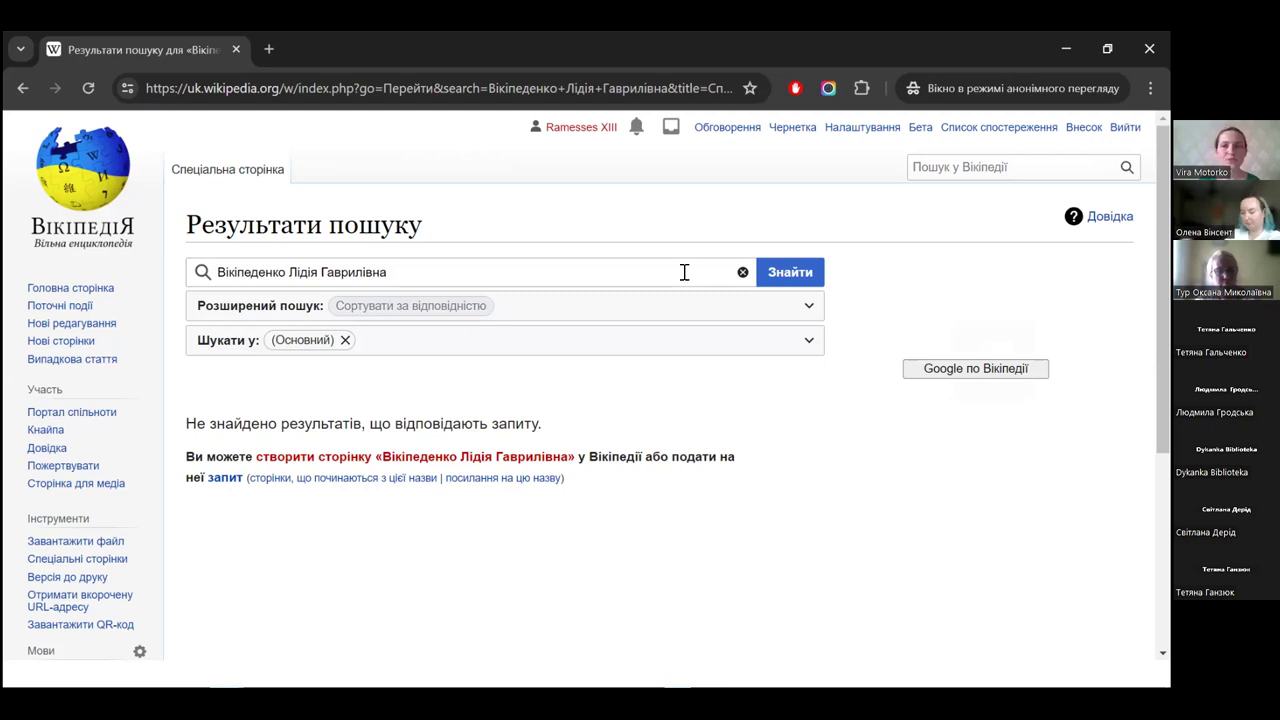
pyautogui.click(915, 170)
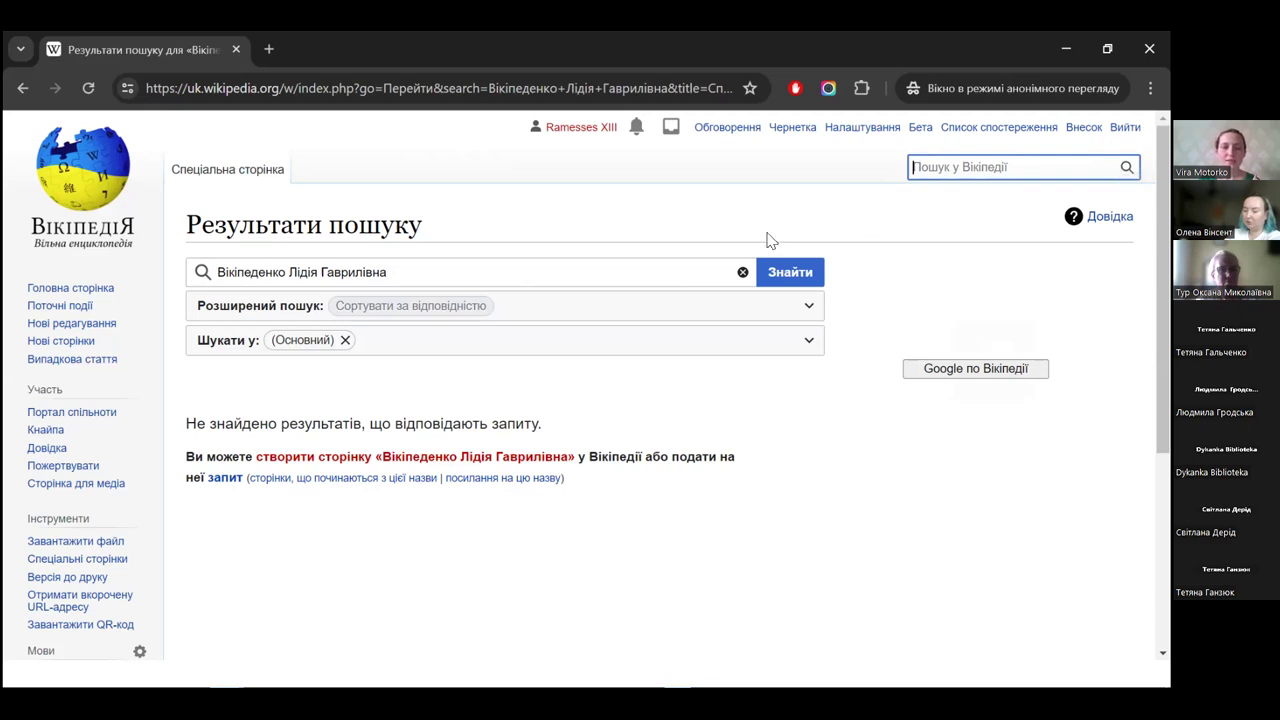
pyautogui.tripleClick(655, 273)
pyautogui.click(751, 400)
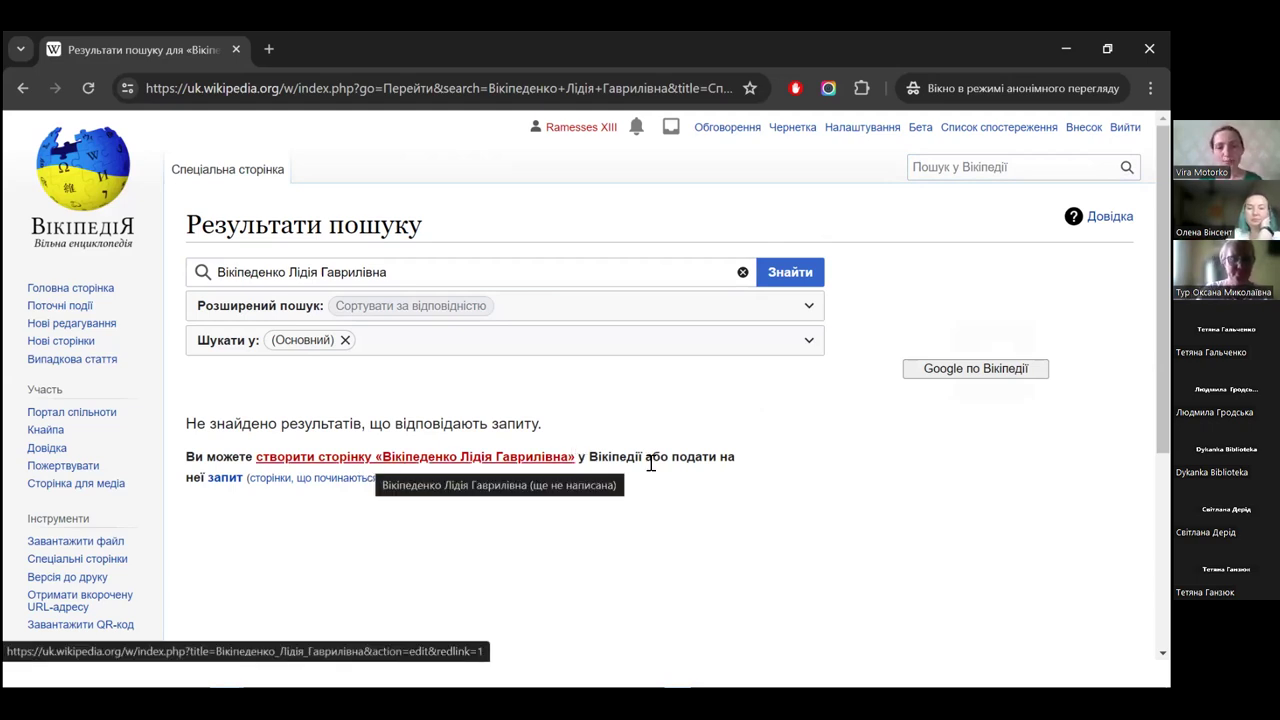
# - Start creating the missing article from the search results and dismiss the welcome message and the new-article notice
pyautogui.click(566, 458)
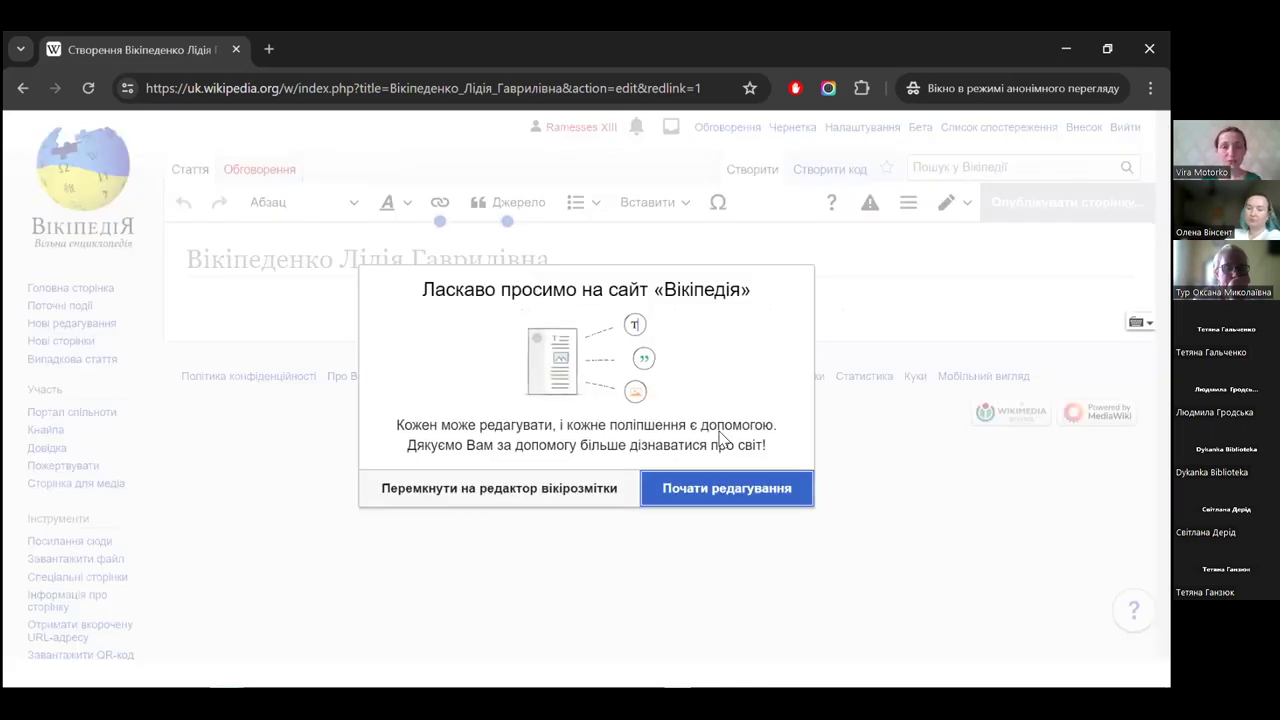
pyautogui.click(750, 497)
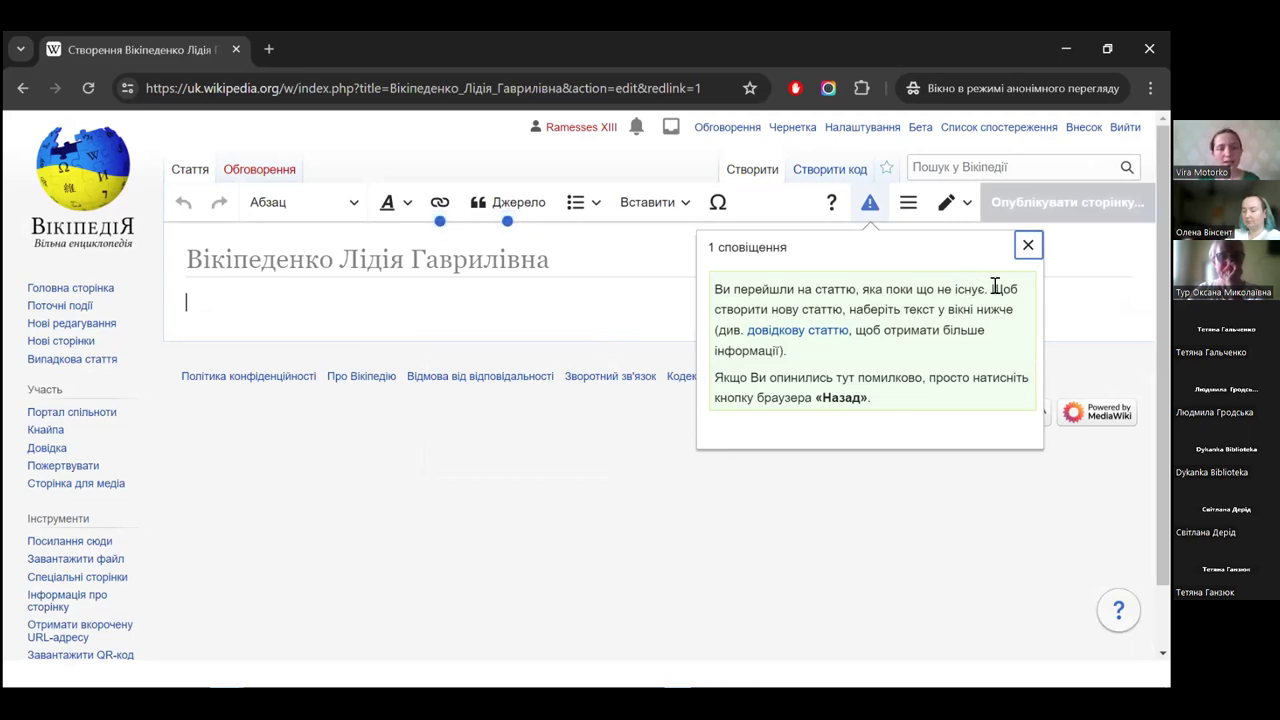
pyautogui.click(434, 305)
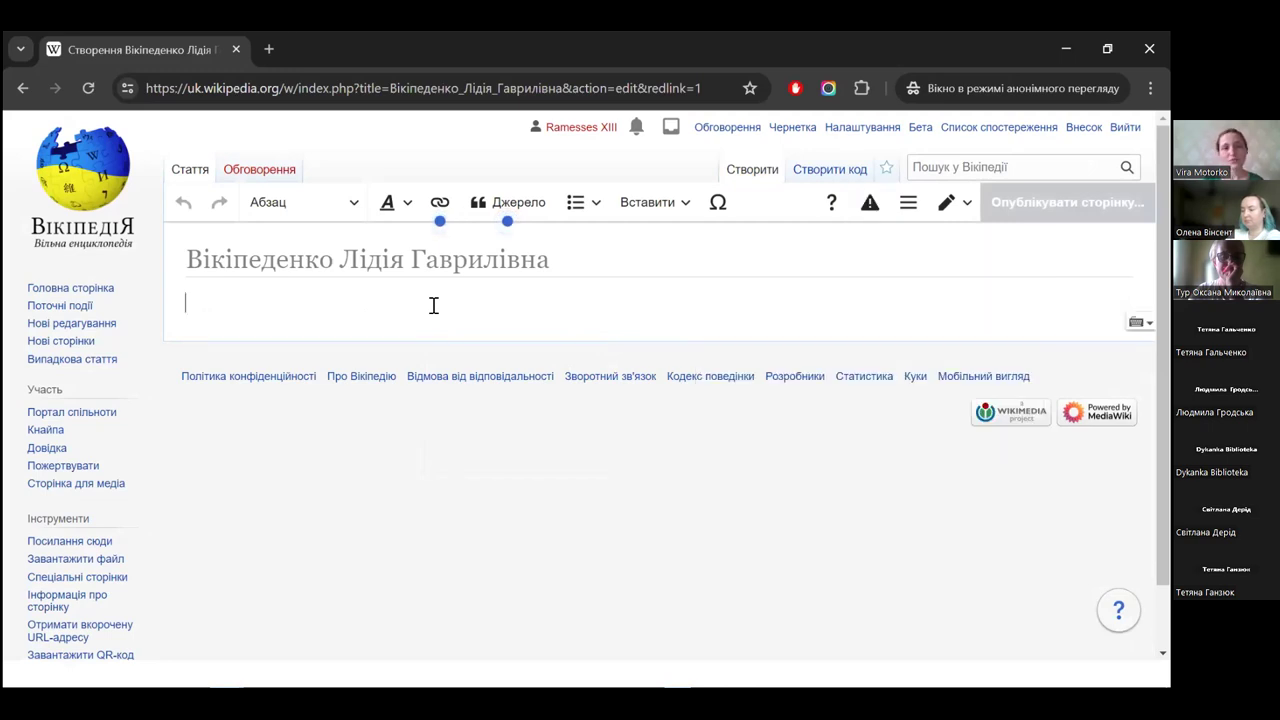
# - Copy the person's full name from the article title into the empty article body
pyautogui.moveTo(189, 258); pyautogui.dragTo(562, 311)
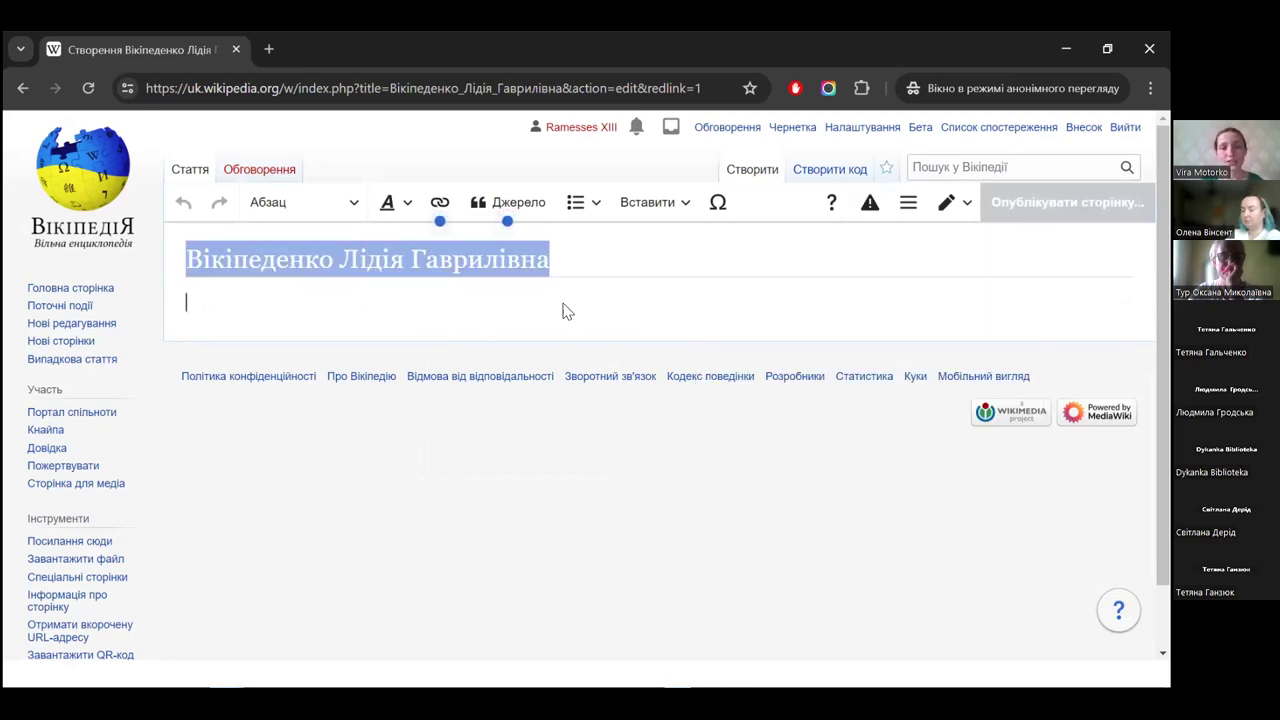
pyautogui.click(564, 307)
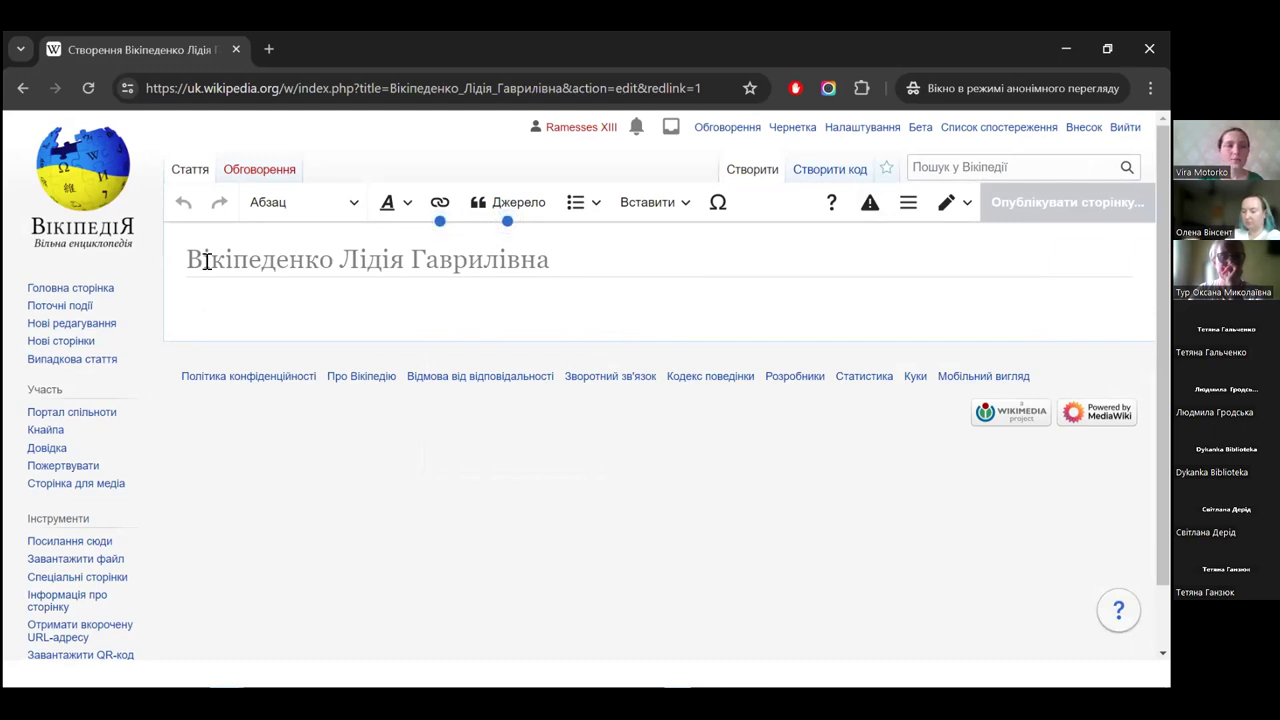
pyautogui.moveTo(192, 260); pyautogui.dragTo(586, 260)
pyautogui.hotkey('ctrl', 'c')
pyautogui.click(471, 295)
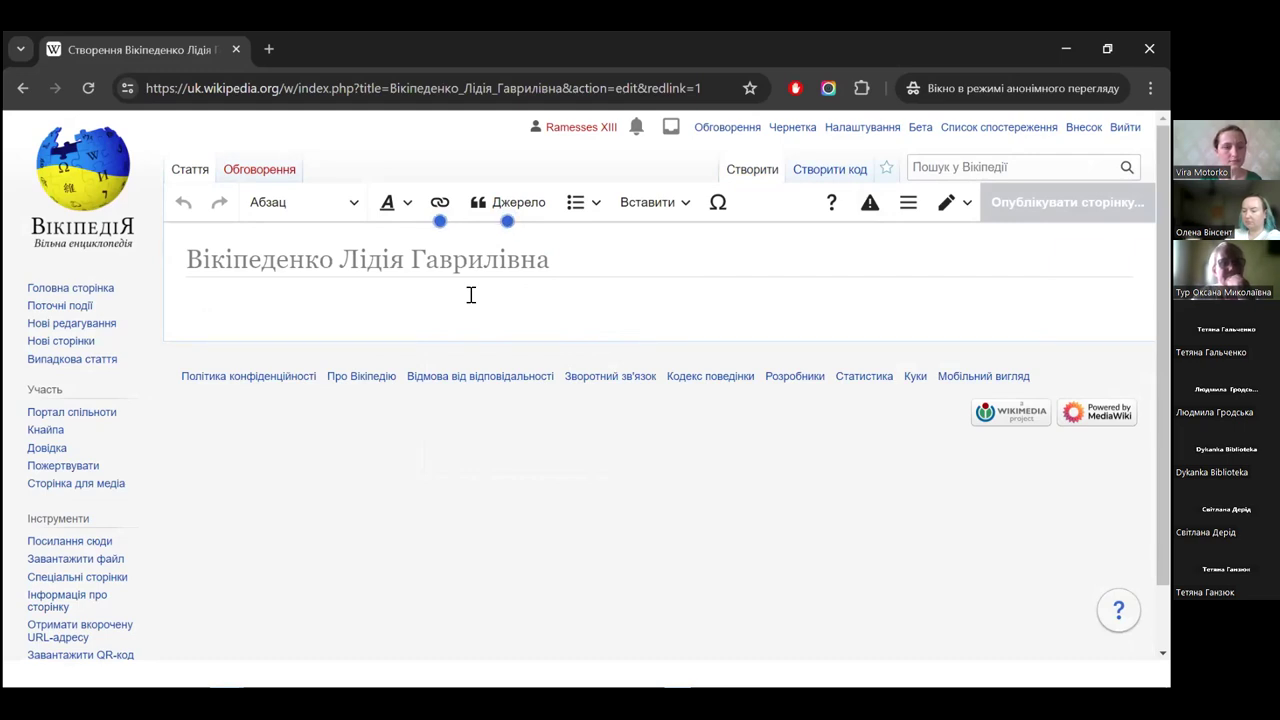
pyautogui.hotkey('ctrl', 'v')
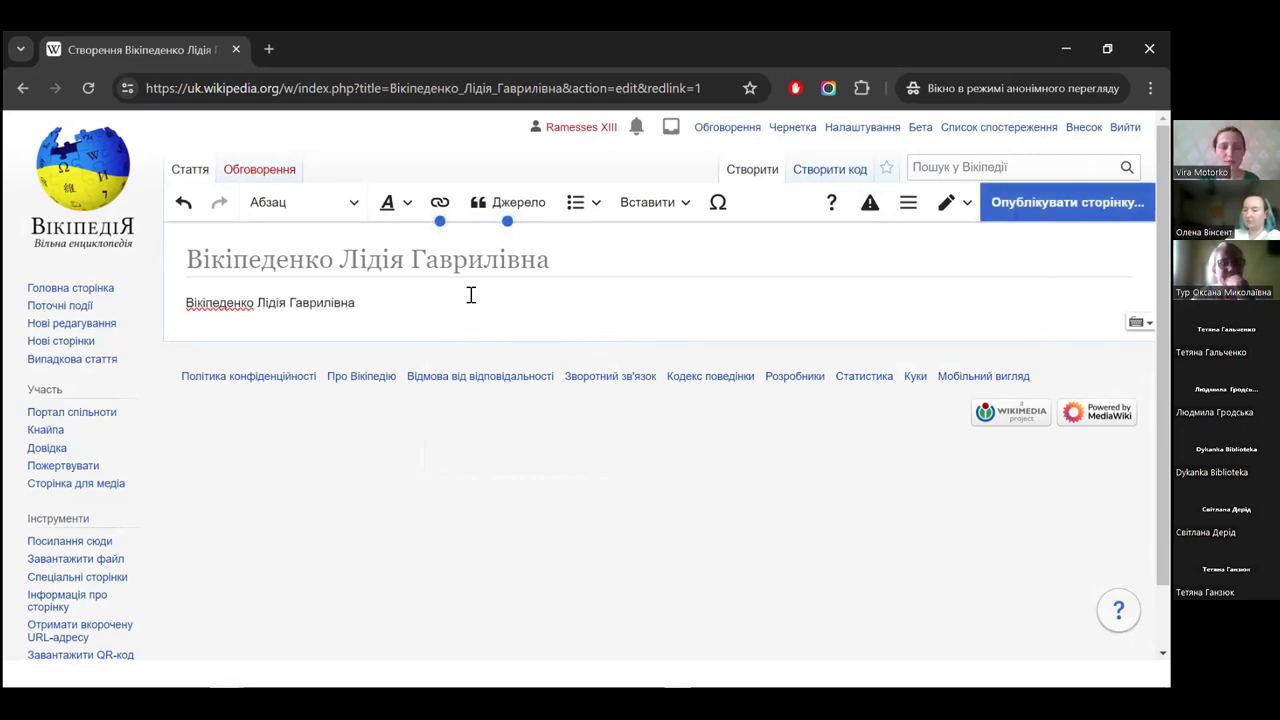
# - Add "(нар) —" after the name in the article's opening line
pyautogui.write('(')
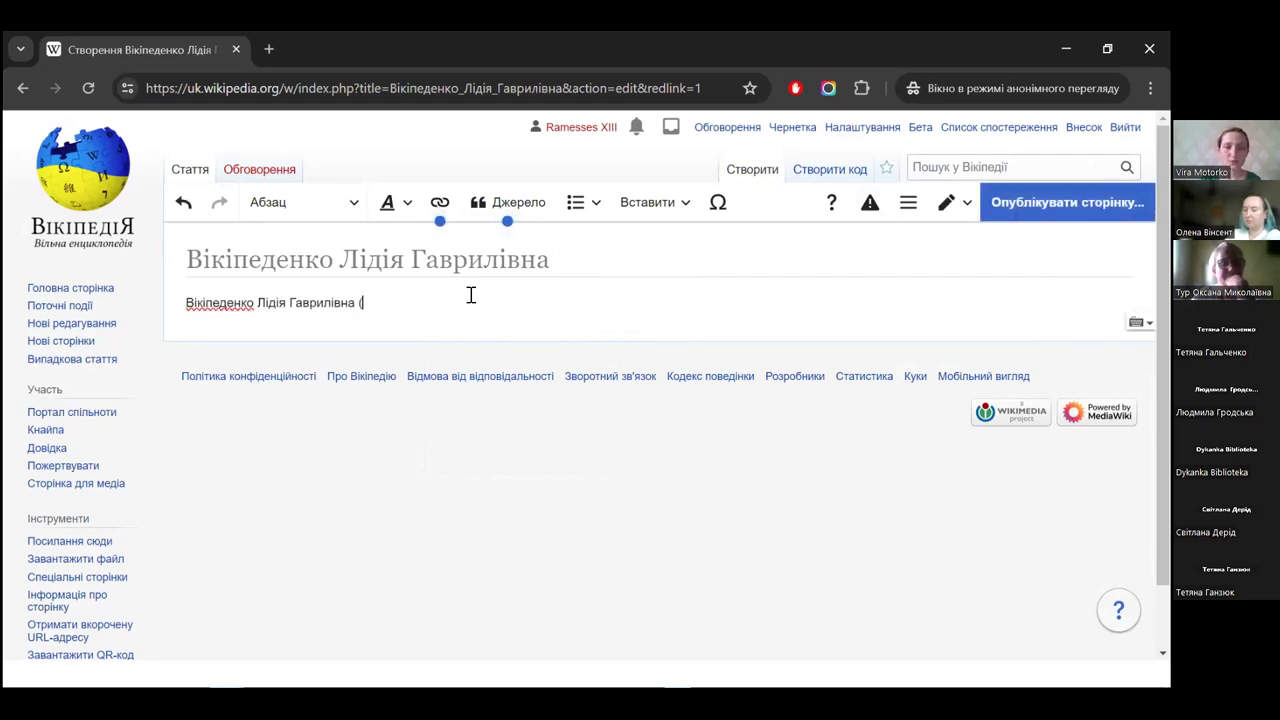
pyautogui.write('нар — п')
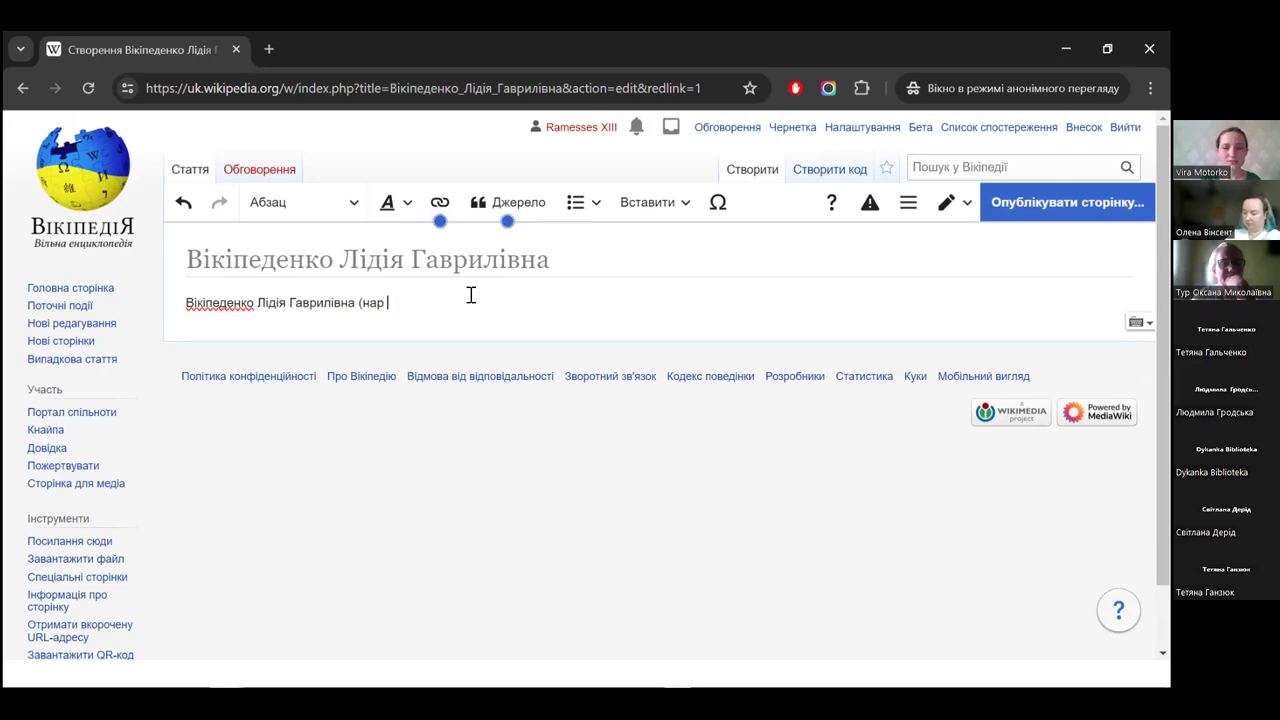
pyautogui.press('BackSpace')
pyautogui.press('BackSpace')
pyautogui.press('BackSpace')
pyautogui.press('BackSpace')
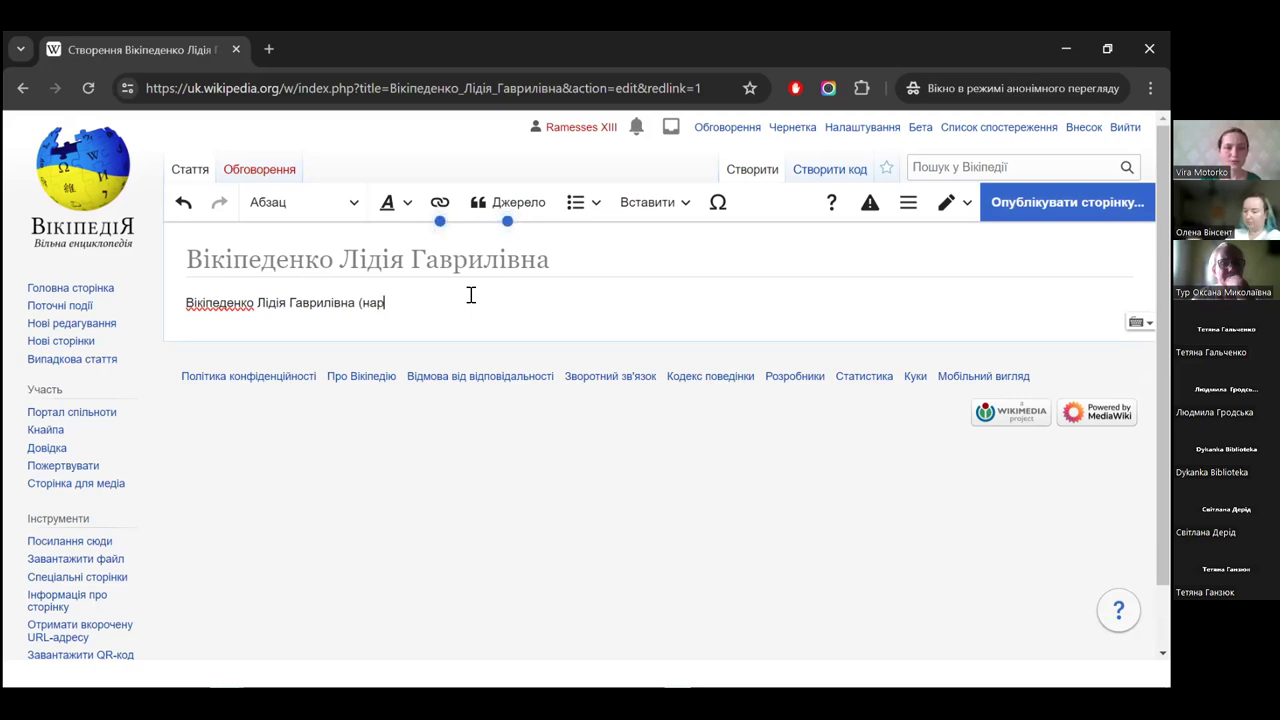
pyautogui.write(') —')
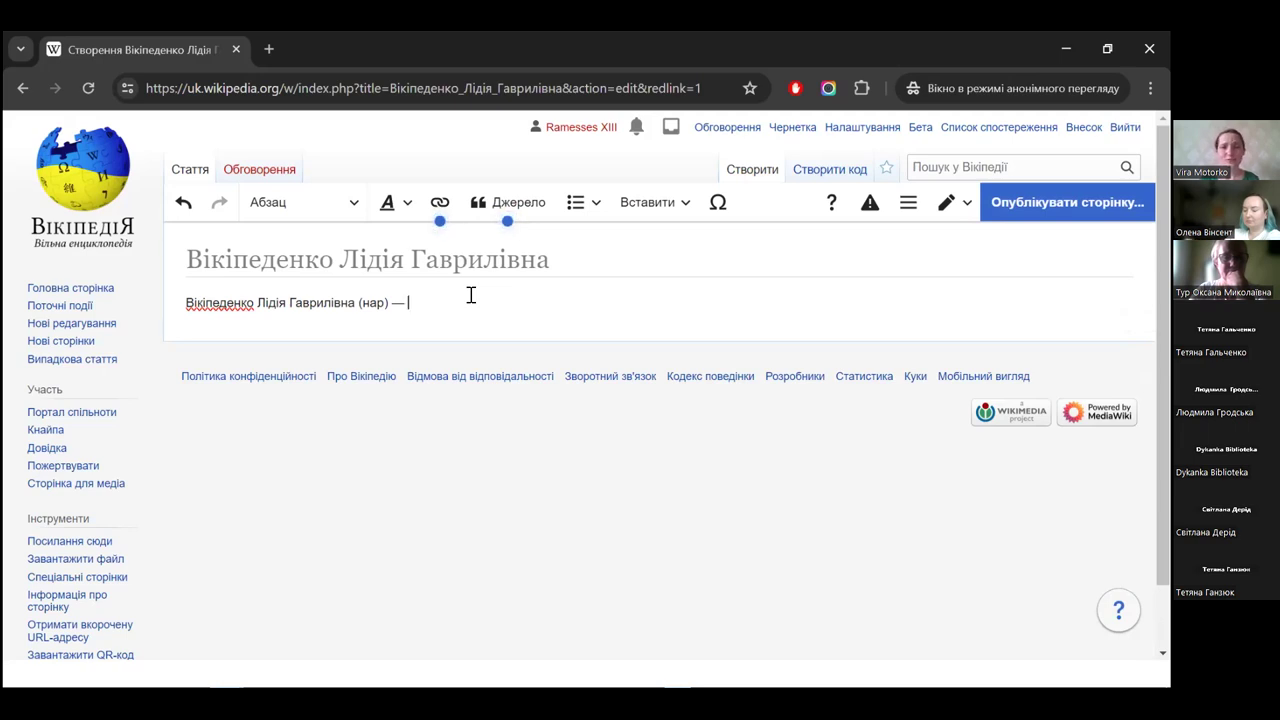
# - Complete the opening sentence with "українська вікіпедистка з Конотопа."
pyautogui.write('українська')
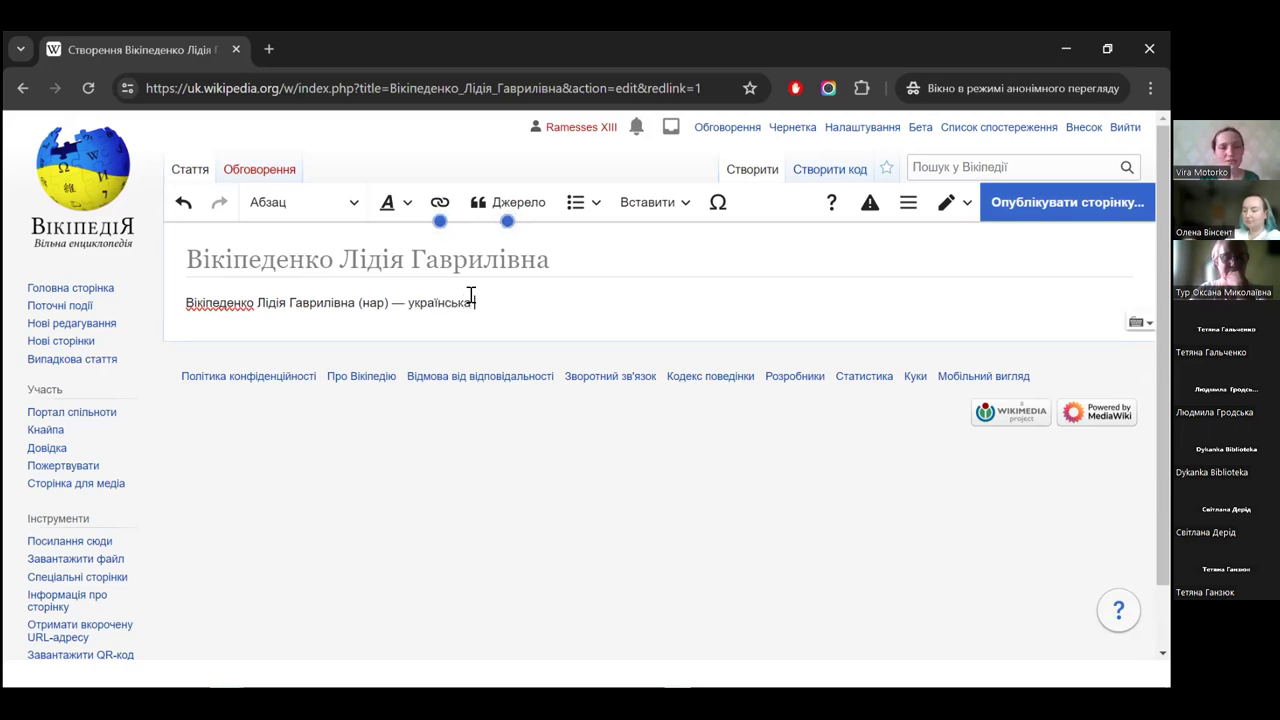
pyautogui.write(' вікіпед')
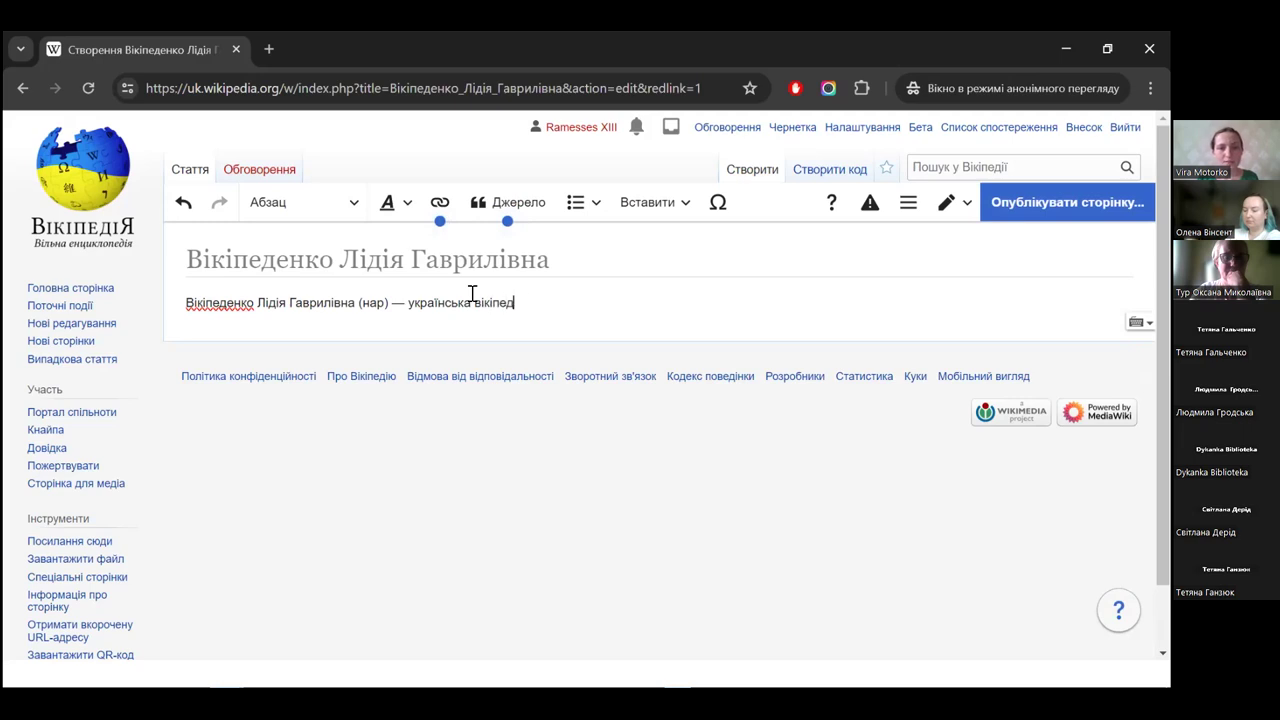
pyautogui.write('истка з')
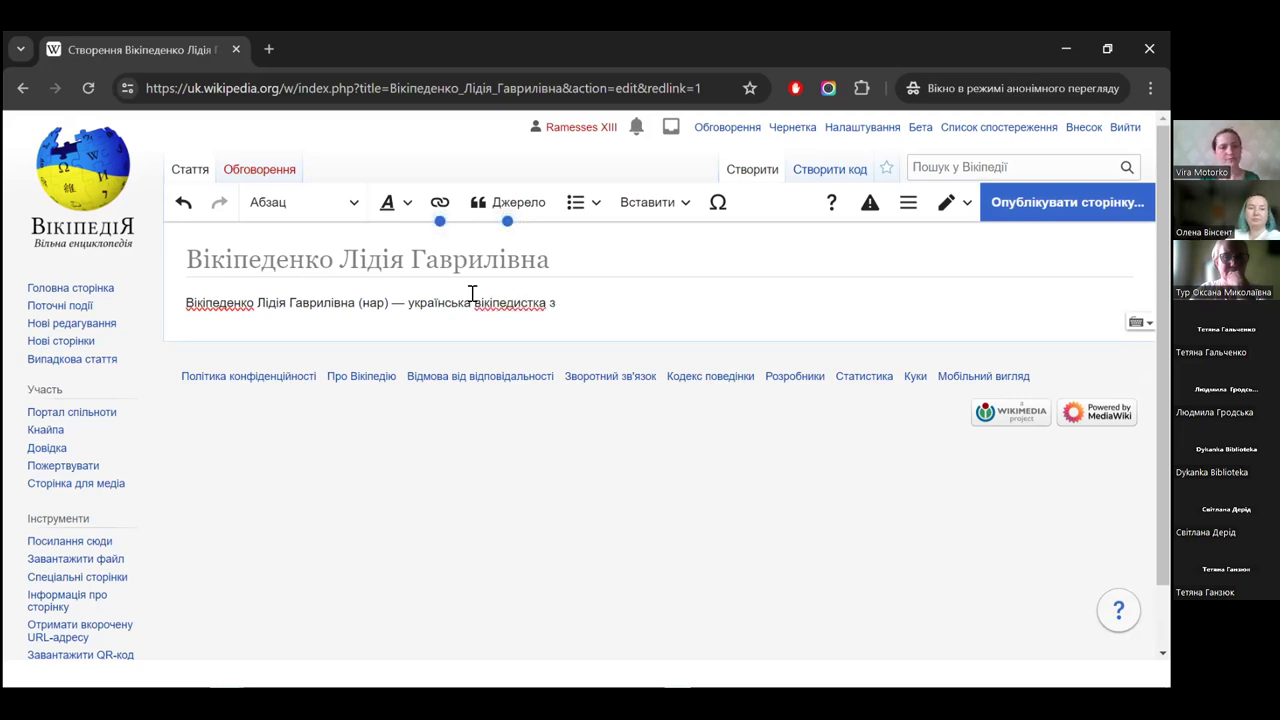
pyautogui.write(' Кото')
pyautogui.press('BackSpace')
pyautogui.press('BackSpace')
pyautogui.write('н')
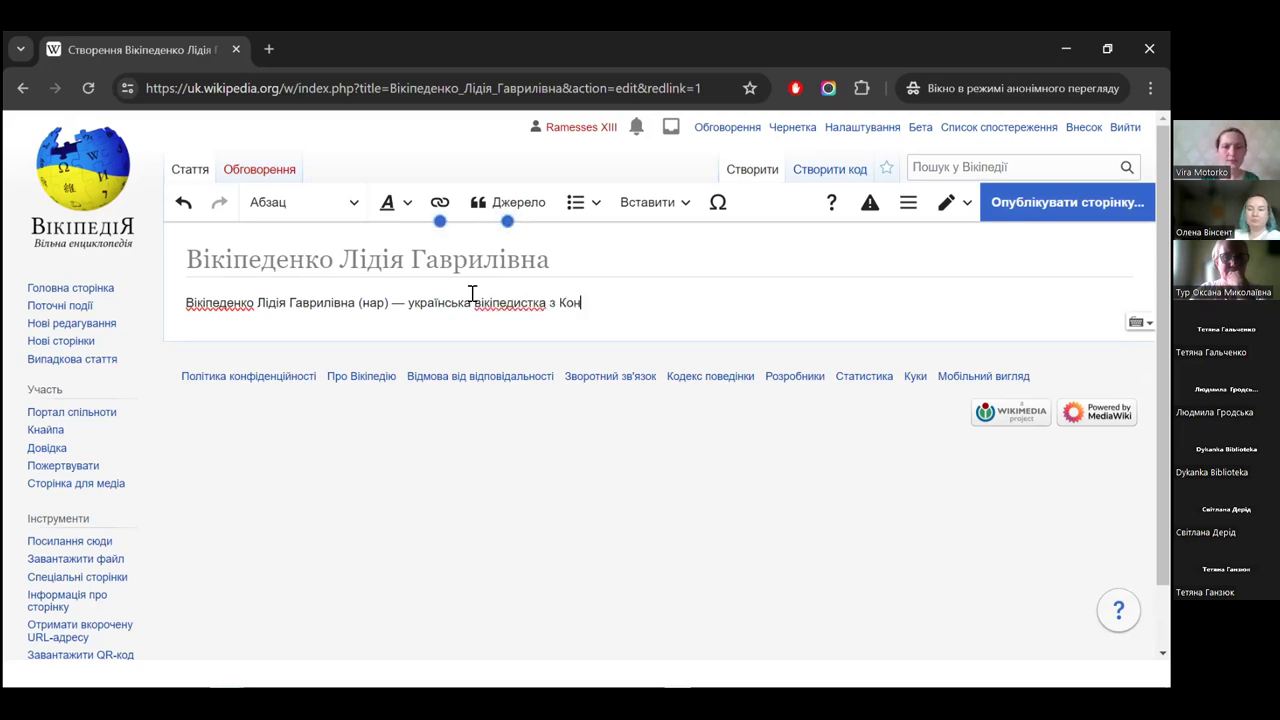
pyautogui.write('отопа .')
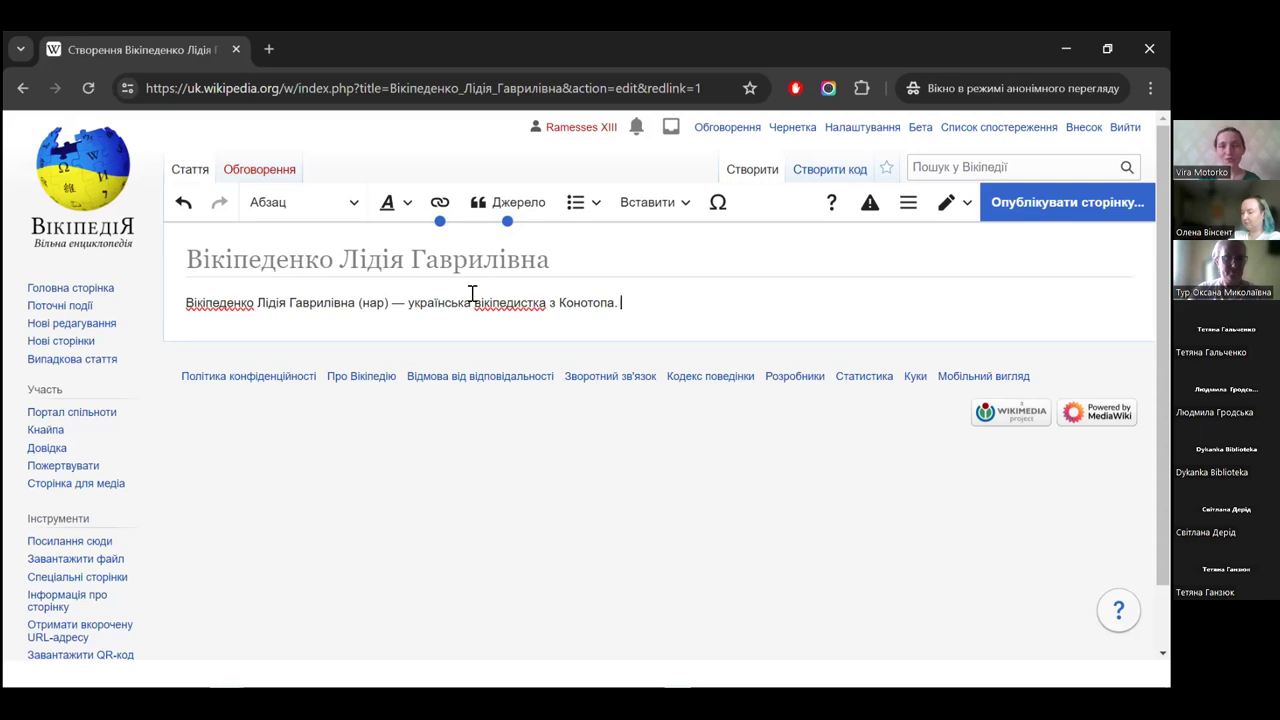
pyautogui.click(643, 304)
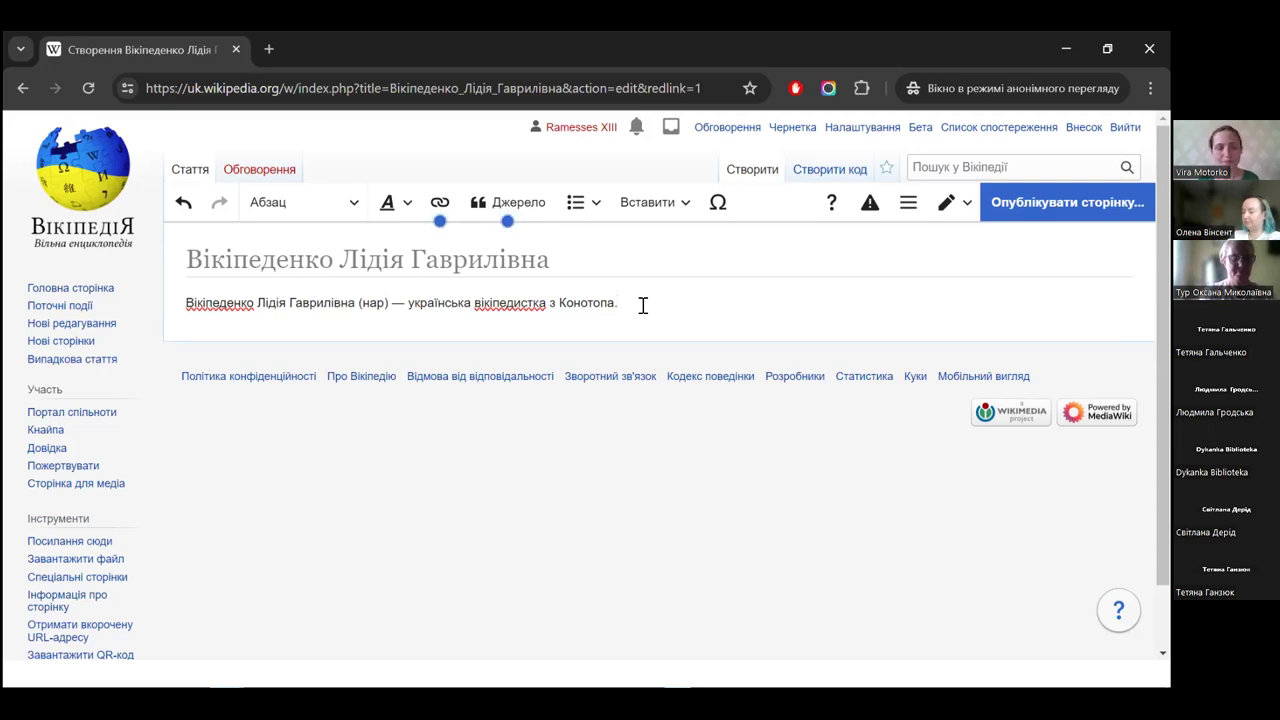
pyautogui.click(511, 221)
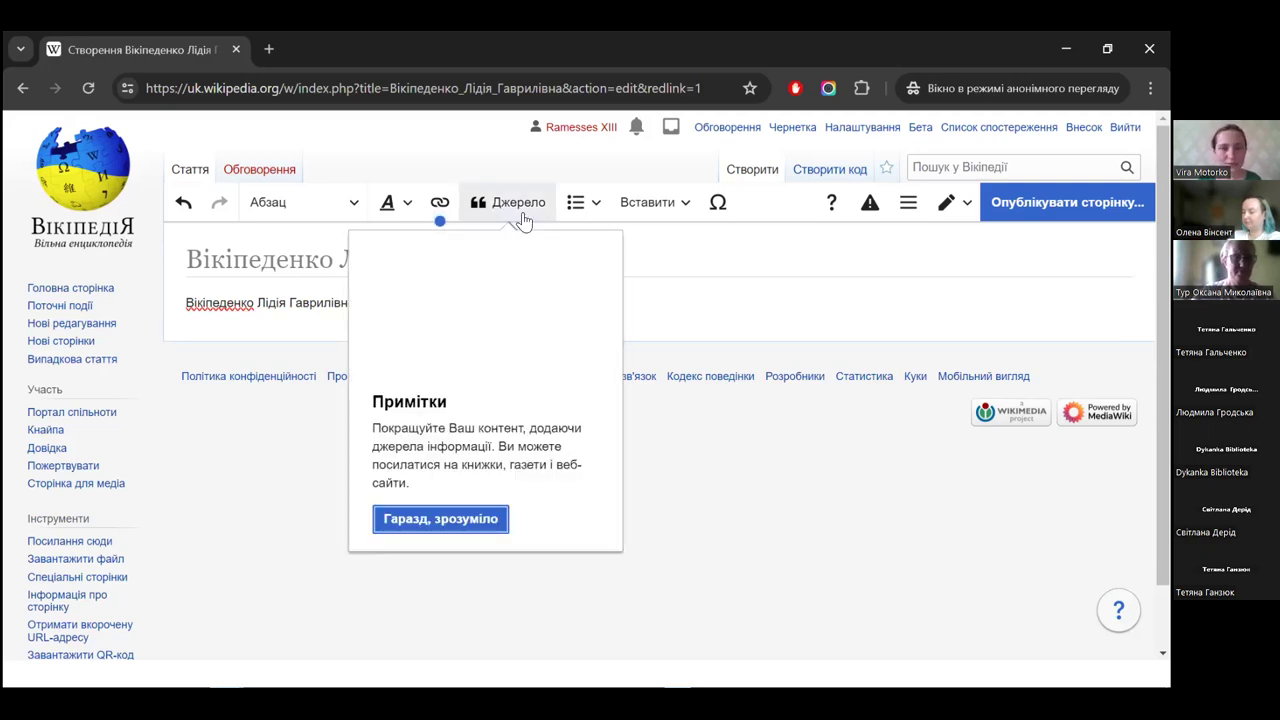
pyautogui.click(492, 521)
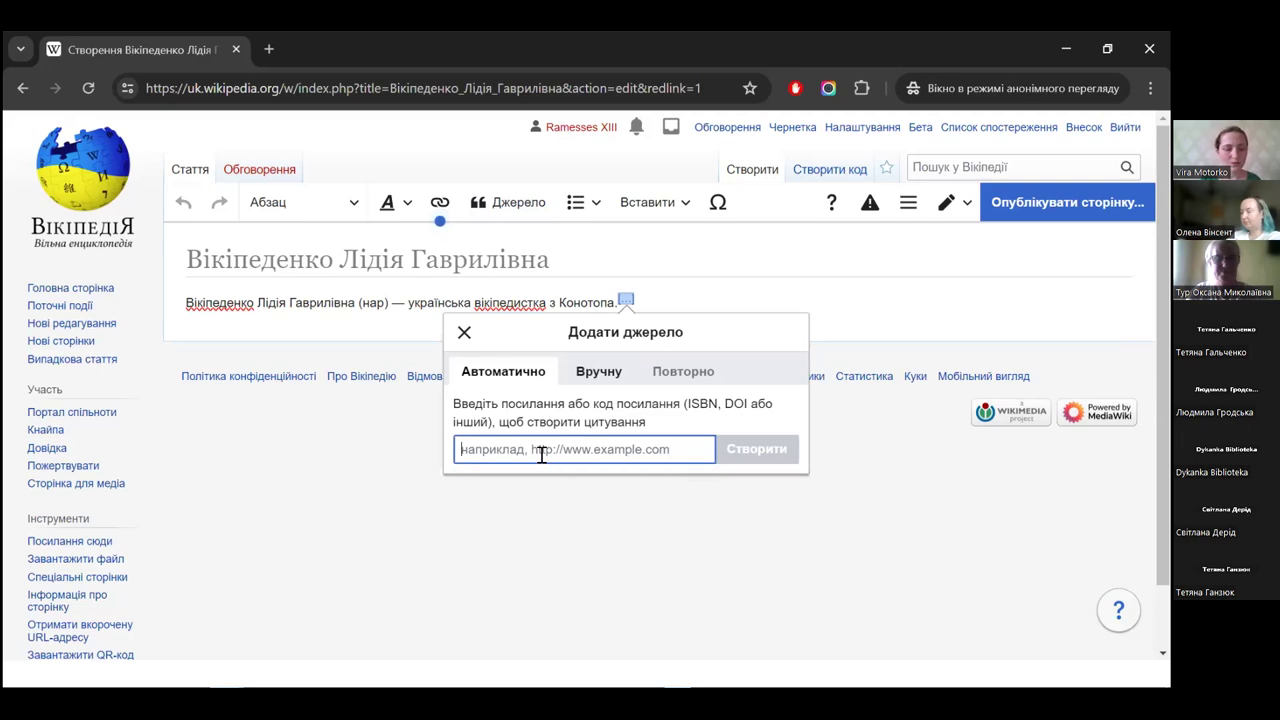
pyautogui.press('super+v')
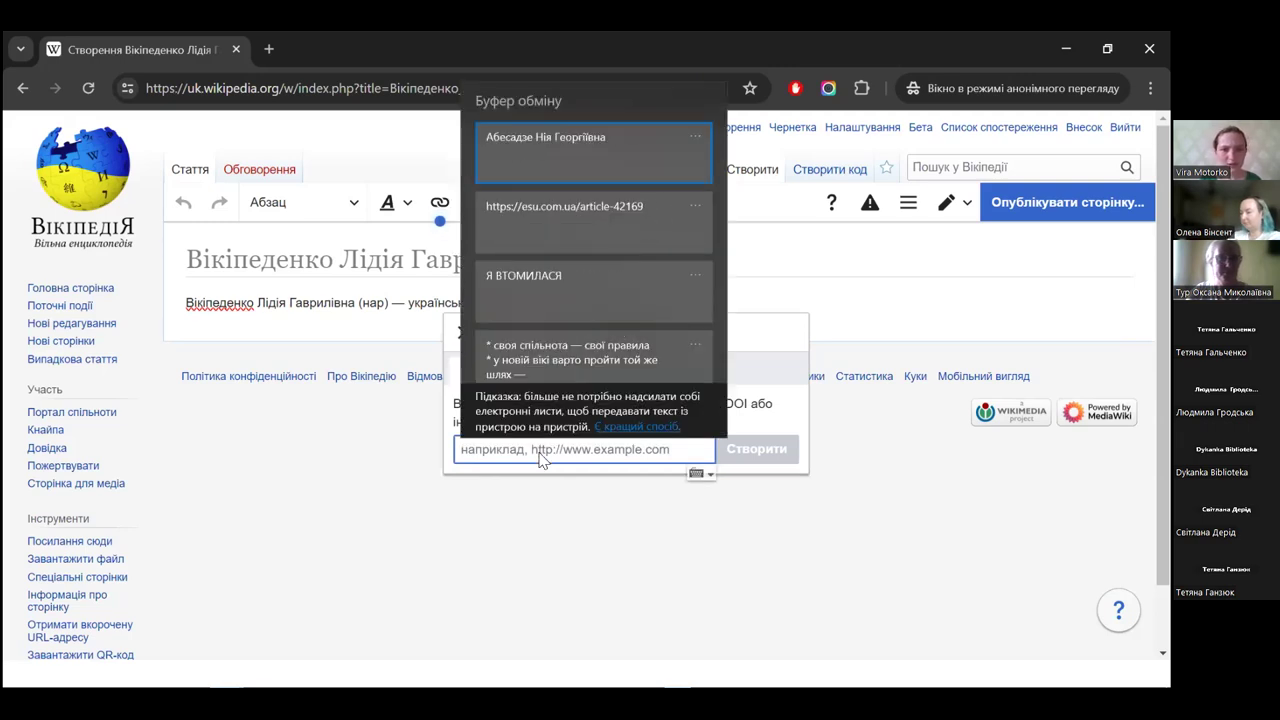
pyautogui.press('Return')
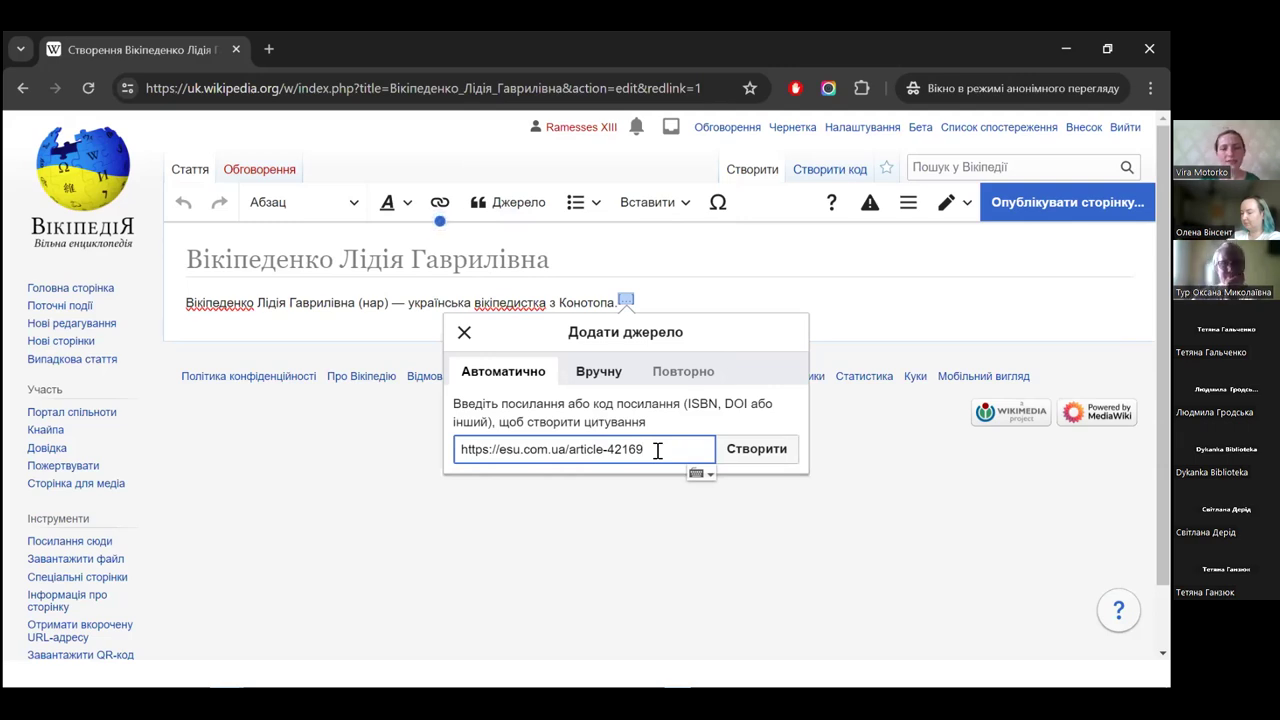
pyautogui.click(757, 450)
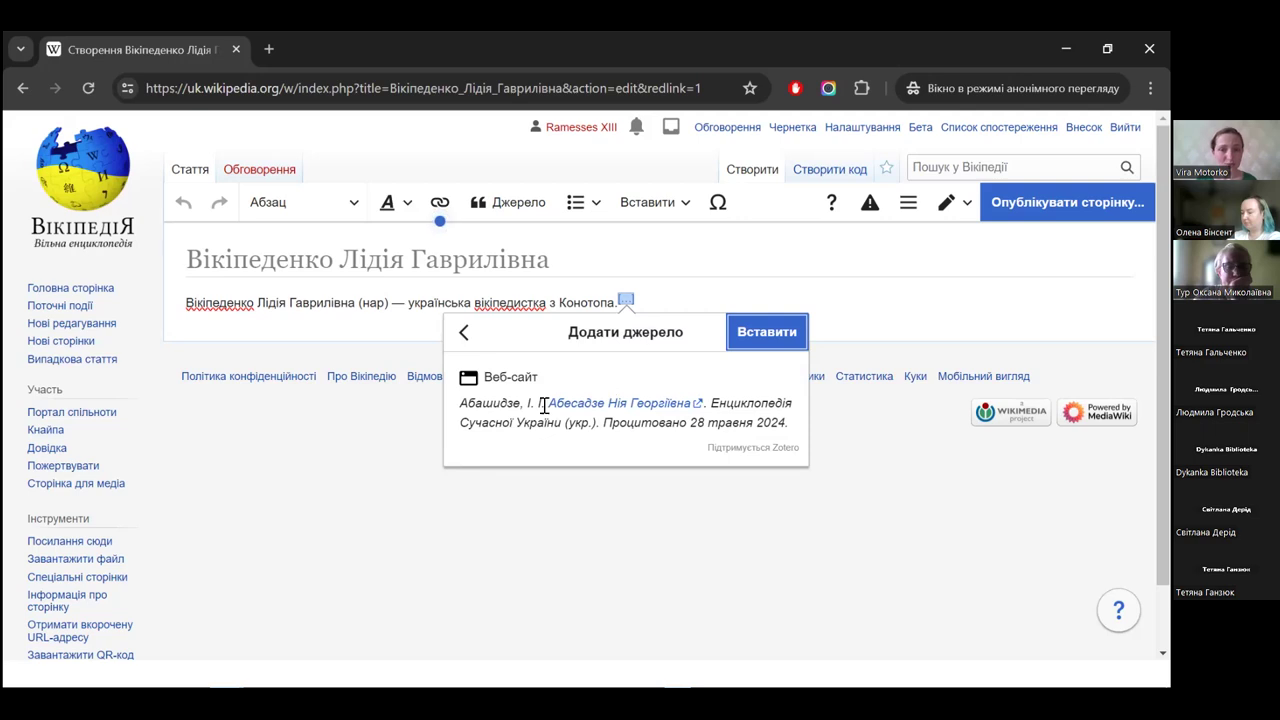
# - Check the author and website details of the generated citation and insert it after the opening sentence
pyautogui.moveTo(543, 403); pyautogui.dragTo(455, 408)
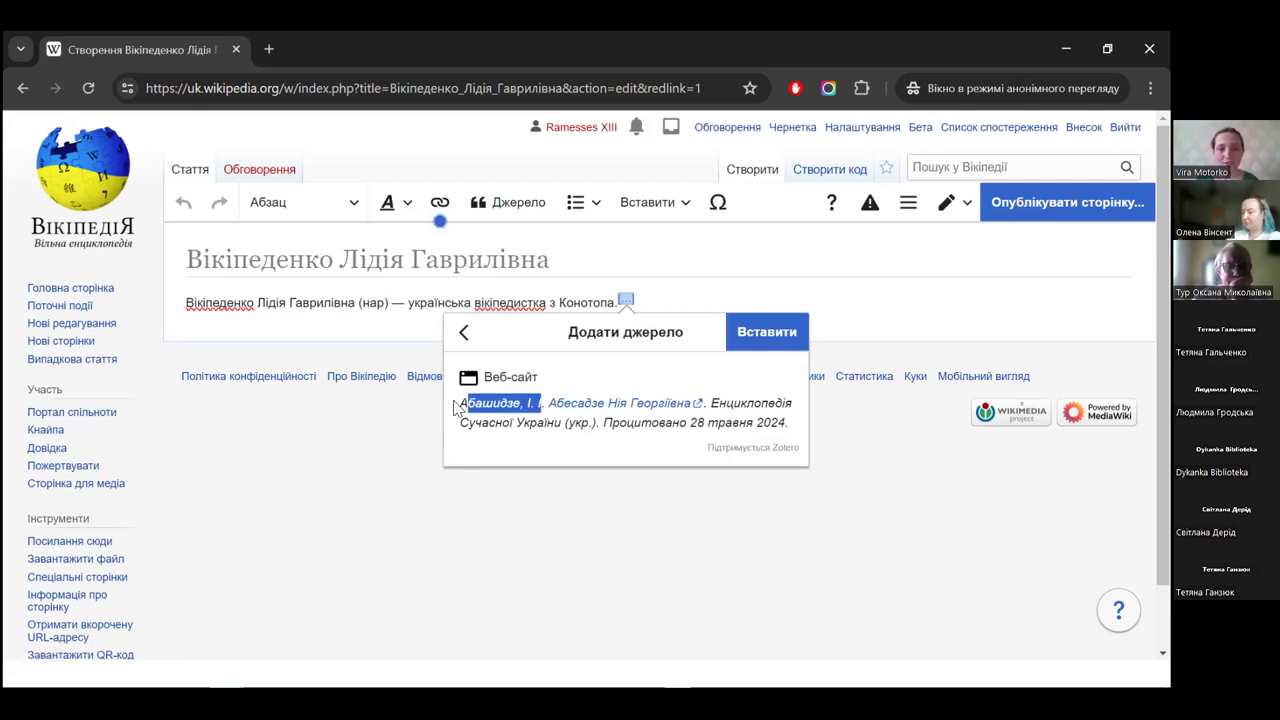
pyautogui.moveTo(708, 403); pyautogui.dragTo(783, 423)
pyautogui.click(783, 423)
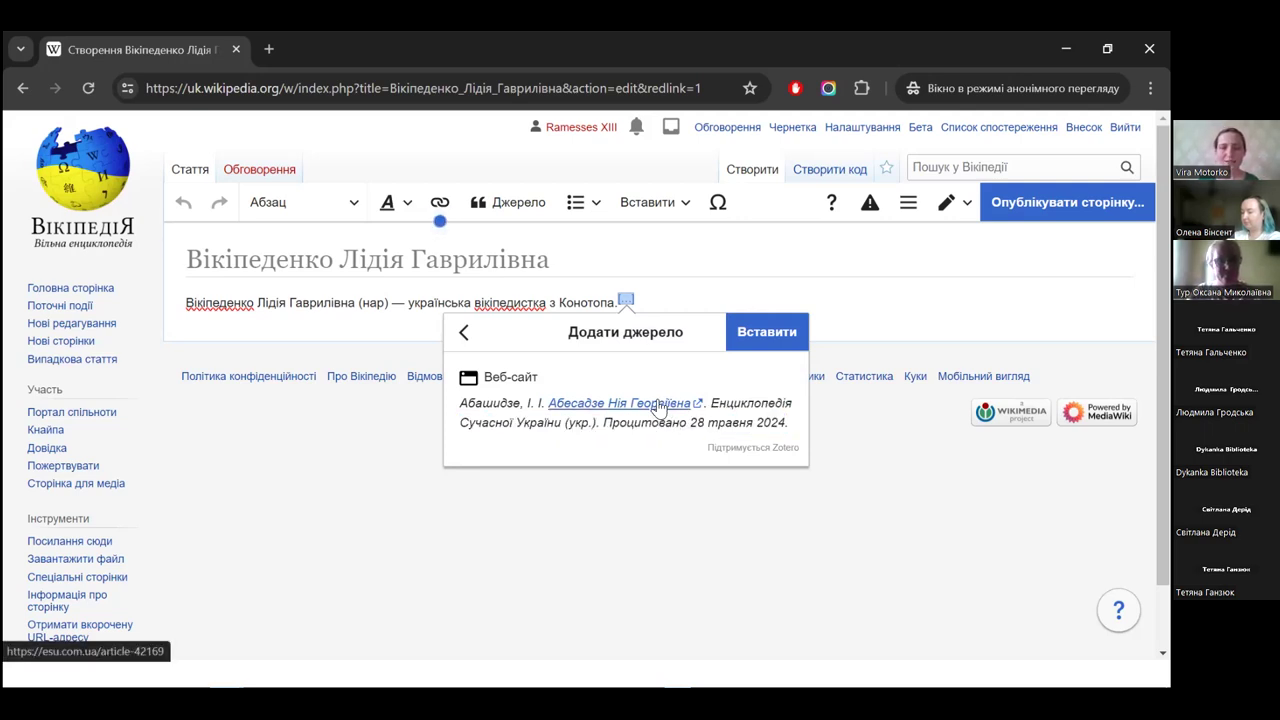
pyautogui.click(748, 331)
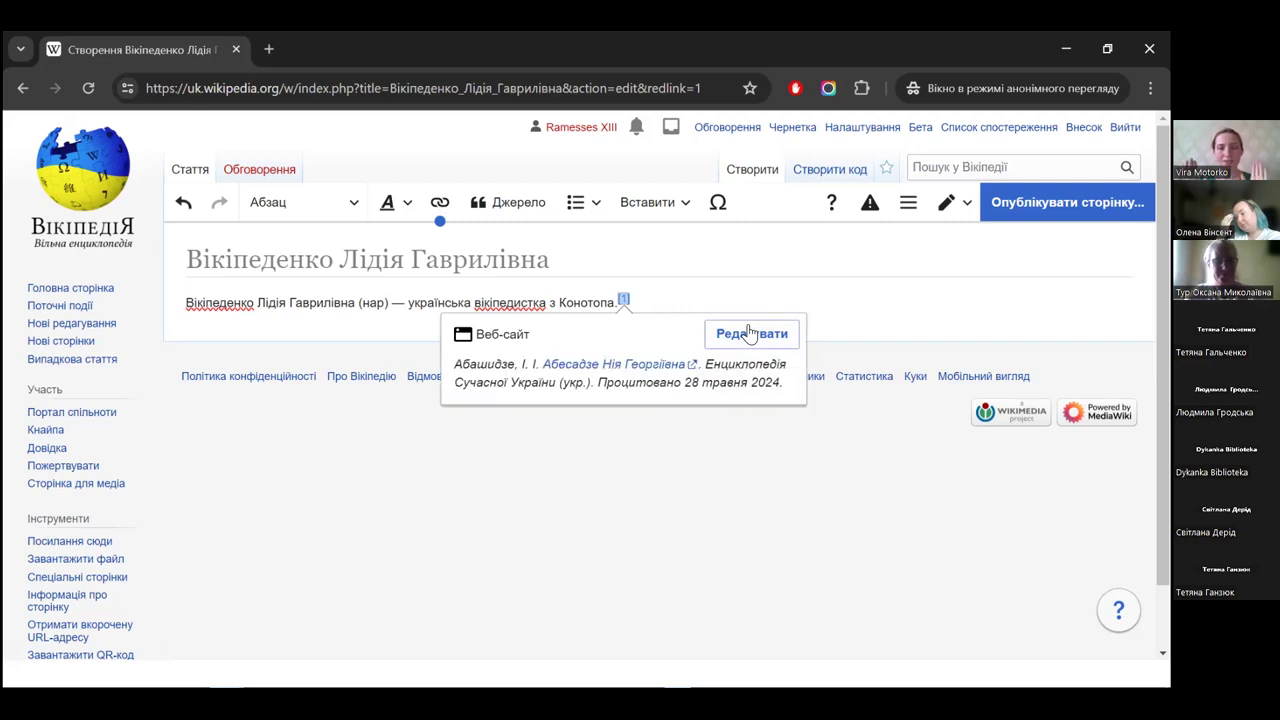
pyautogui.click(704, 301)
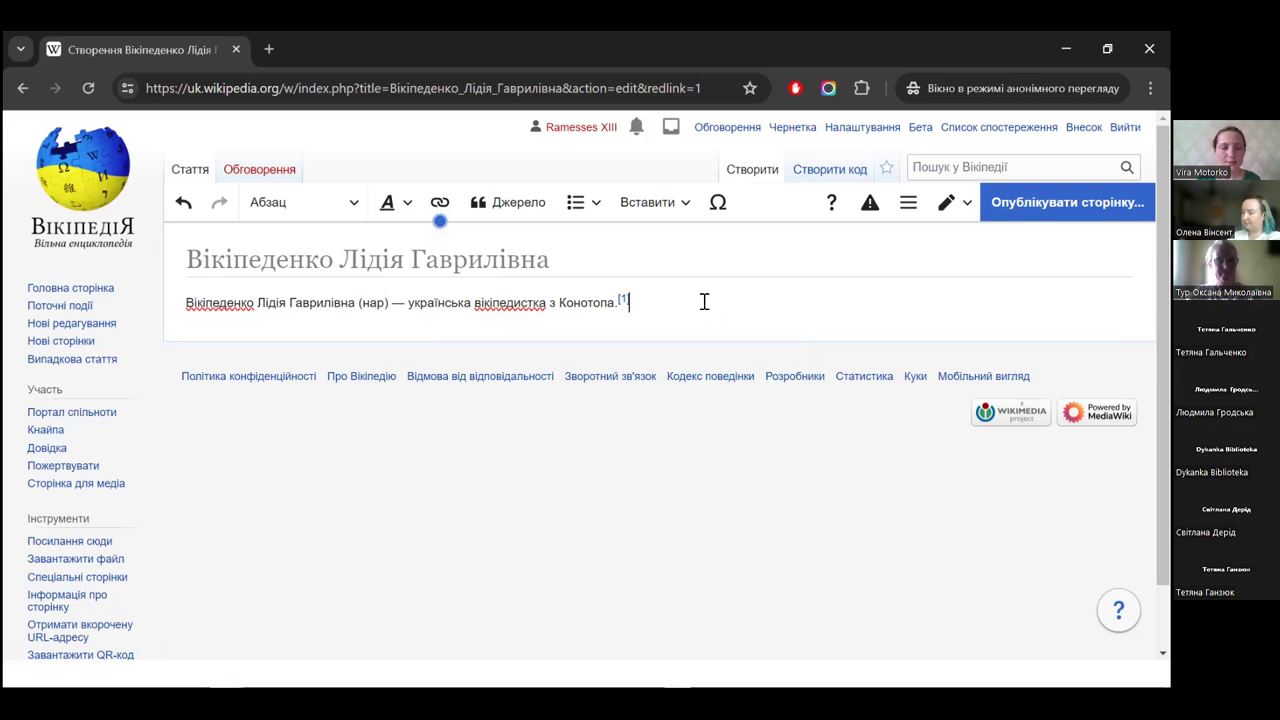
# - Add a separate line reading "Біографія" below the opening sentence, followed by an empty line
pyautogui.press('Return')
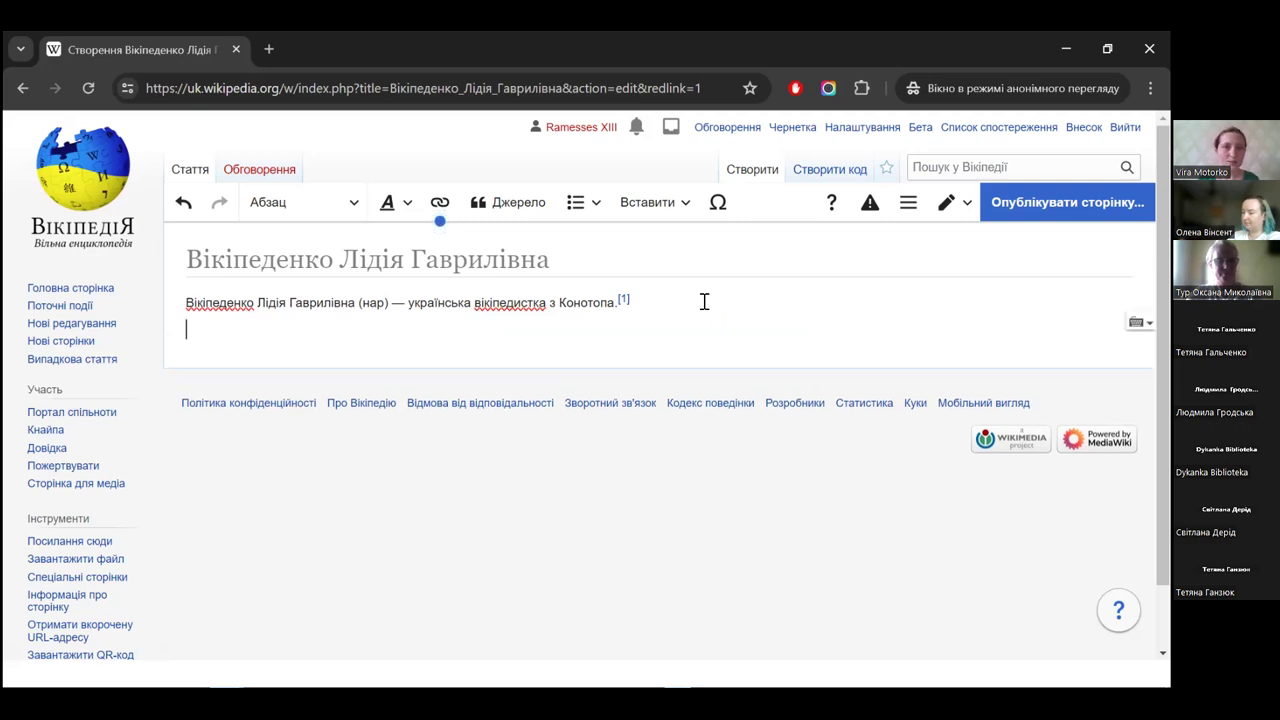
pyautogui.press('Return')
pyautogui.write('ж')
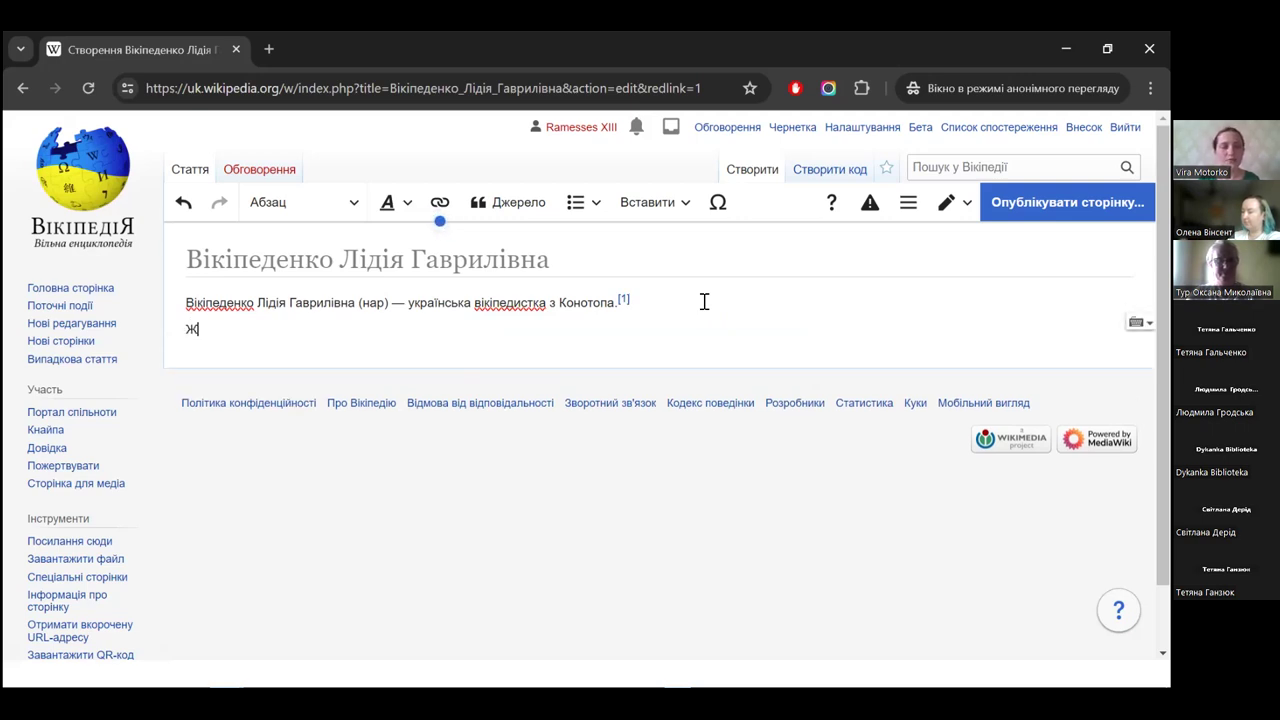
pyautogui.write('иттєпис')
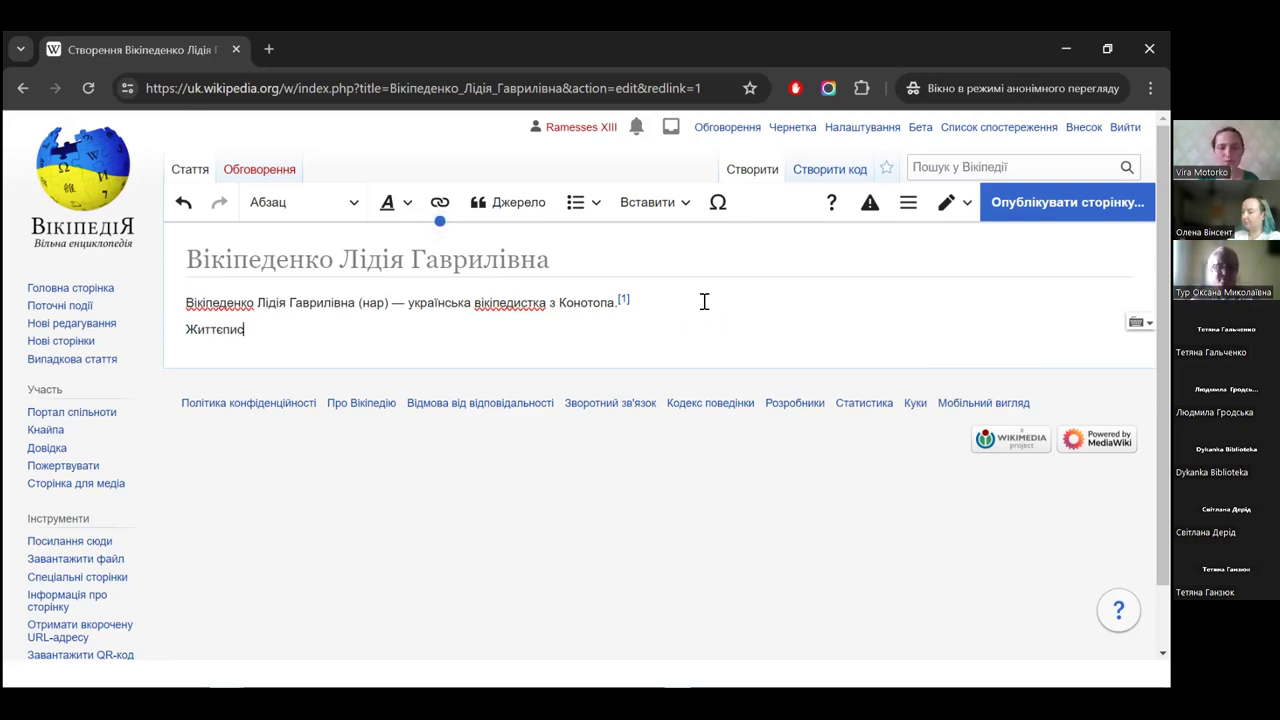
pyautogui.hotkey('shift', 'Home')
pyautogui.write('Біографія')
pyautogui.press('Return')
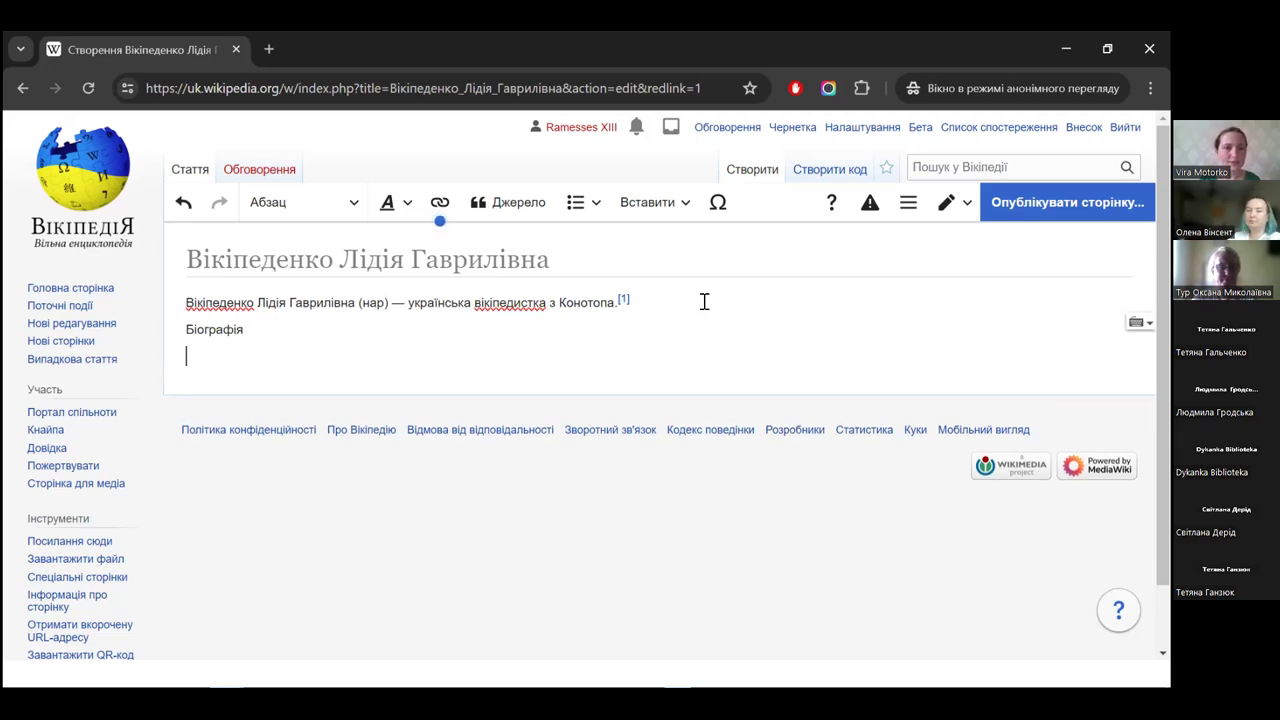
# - Format the "Біографія" line as a section heading with the «Заголовок» style
pyautogui.doubleClick(208, 329)
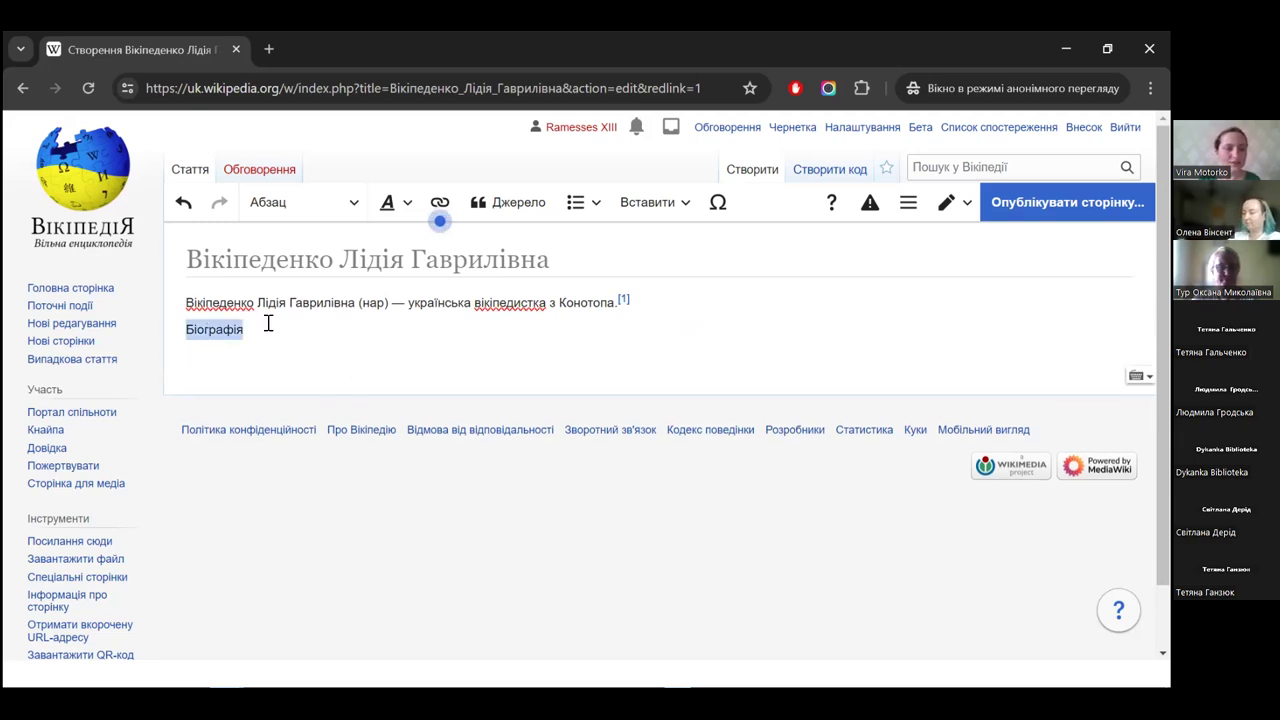
pyautogui.click(344, 206)
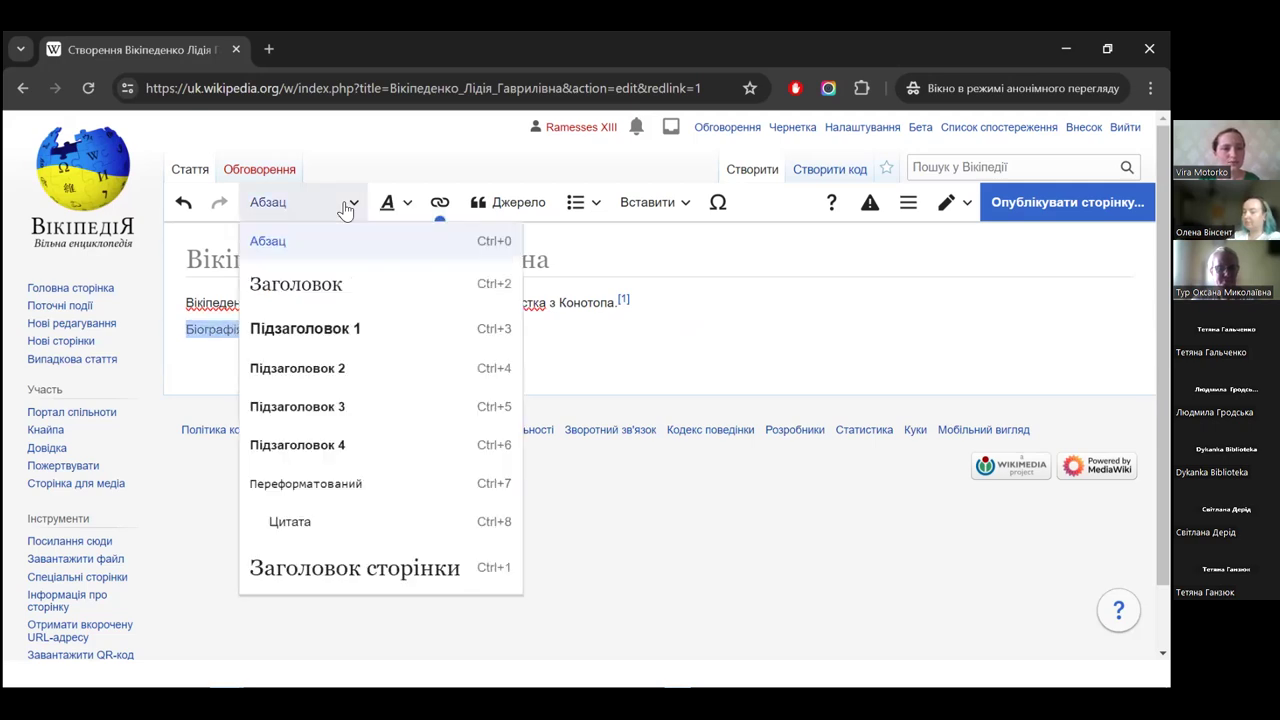
pyautogui.click(356, 287)
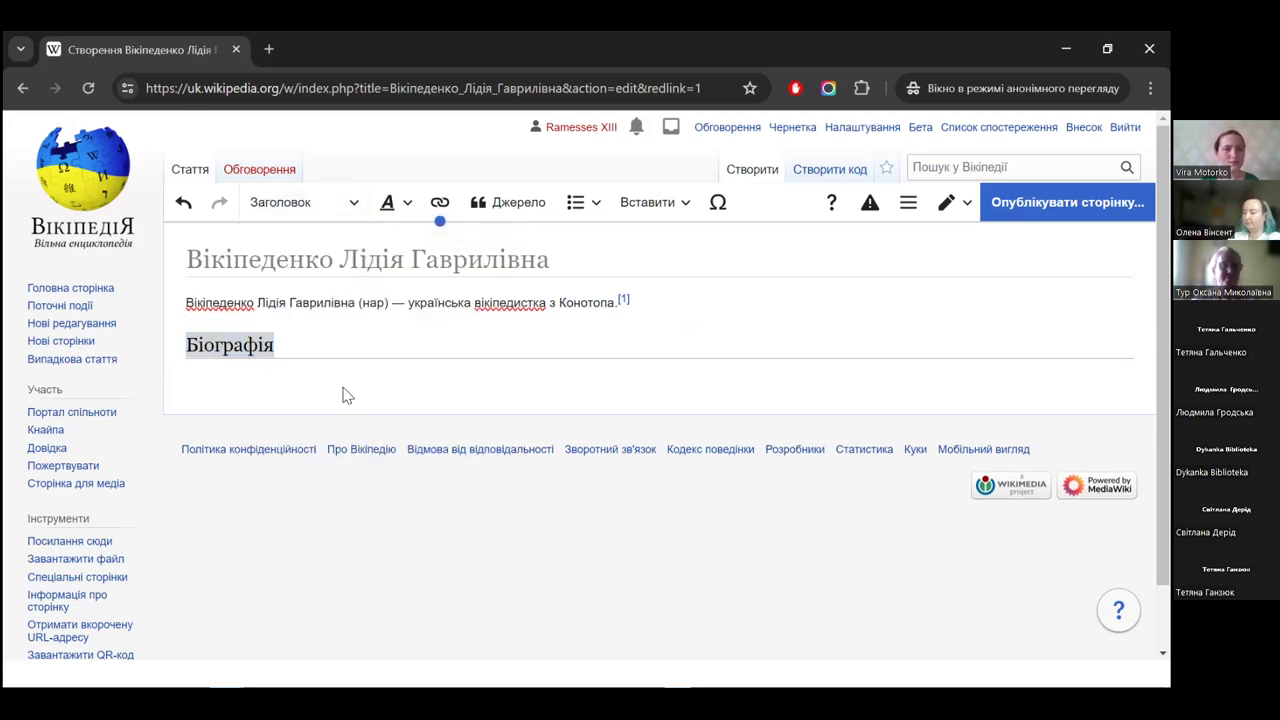
# - Write the placeholder text "Народилася… там-то…" in the paragraph under the «Біографія» heading
pyautogui.click(289, 369)
pyautogui.write('Народ')
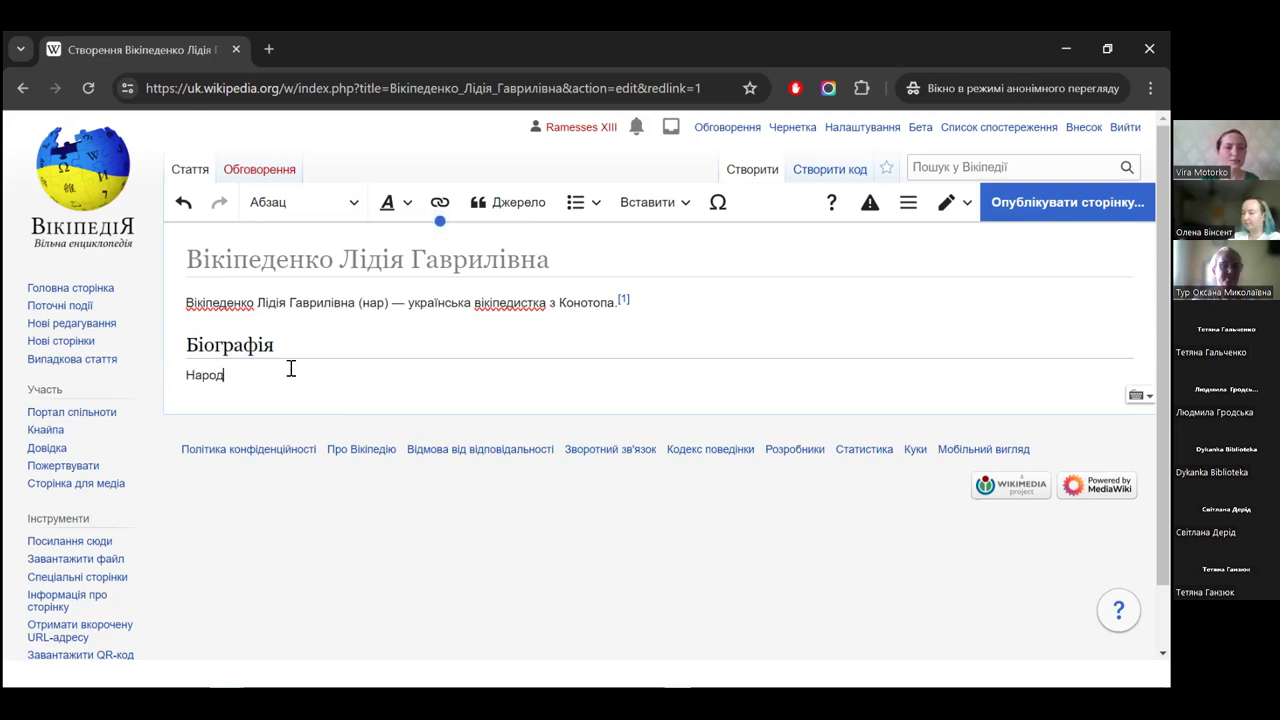
pyautogui.write('илася… там-то…')
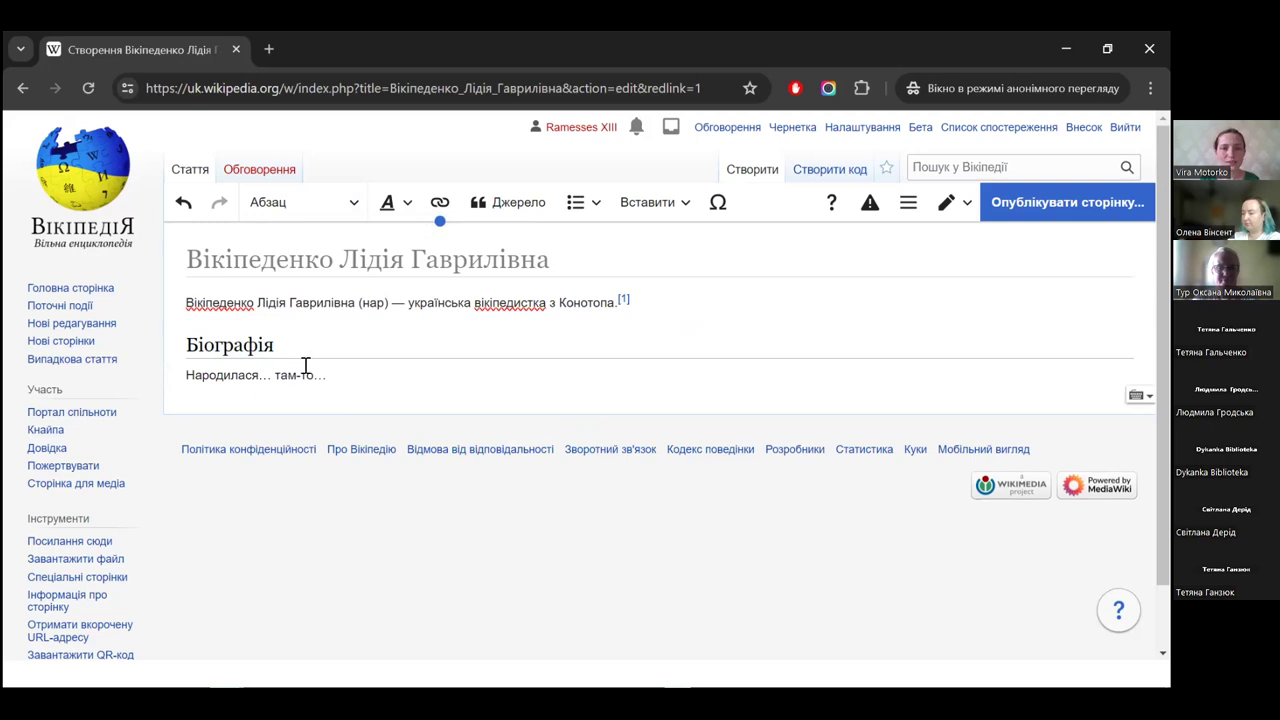
# - Start a manual book citation («Книга») at the end of the placeholder sentence under «Біографія»
pyautogui.click(512, 202)
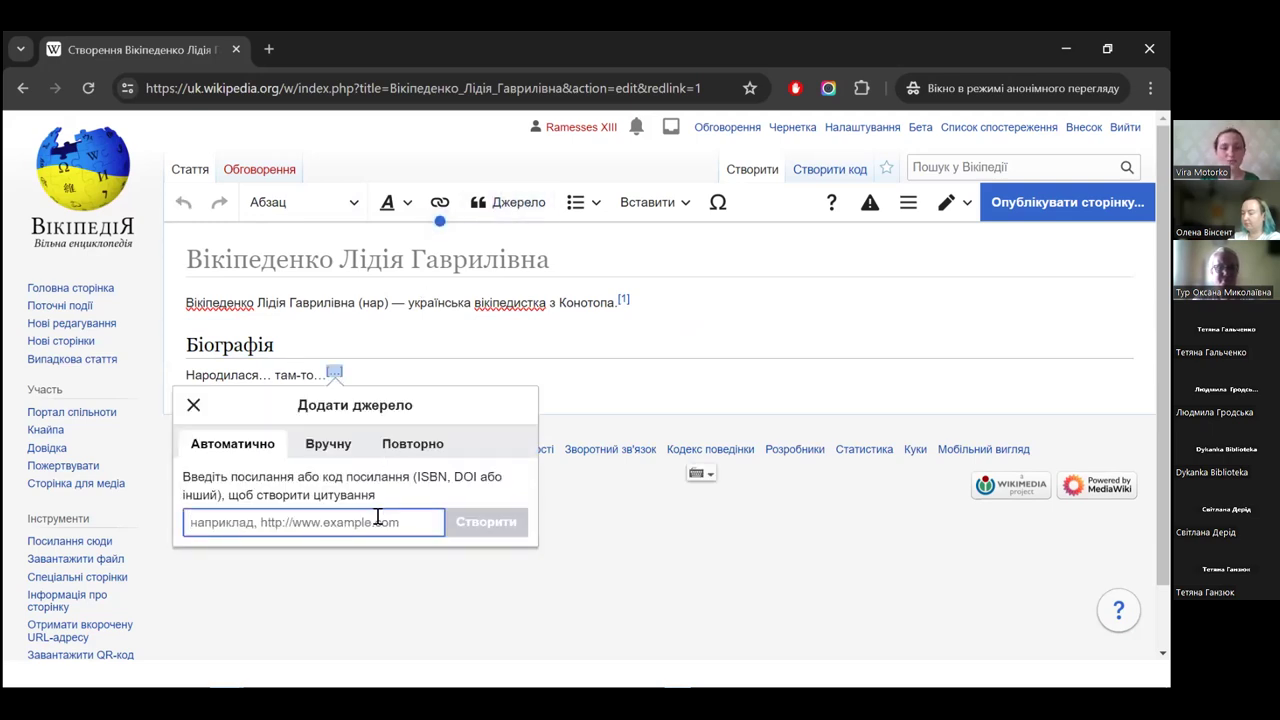
pyautogui.click(329, 446)
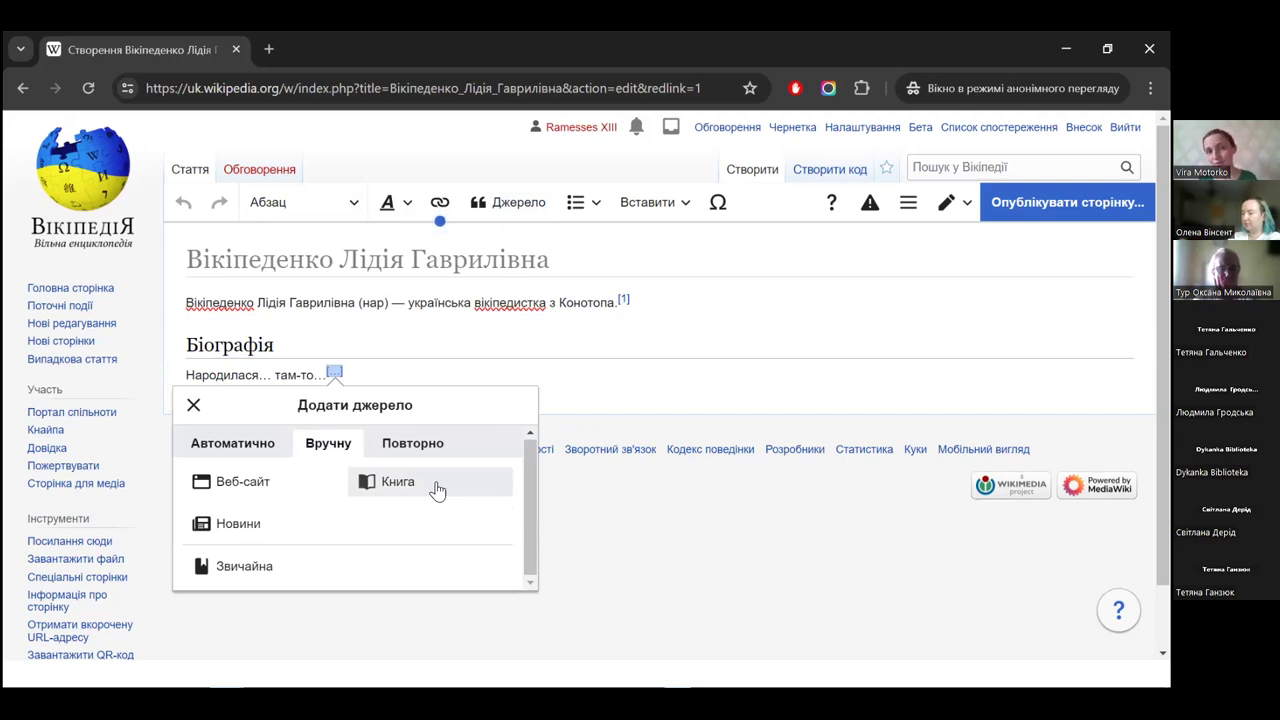
pyautogui.press('Escape')
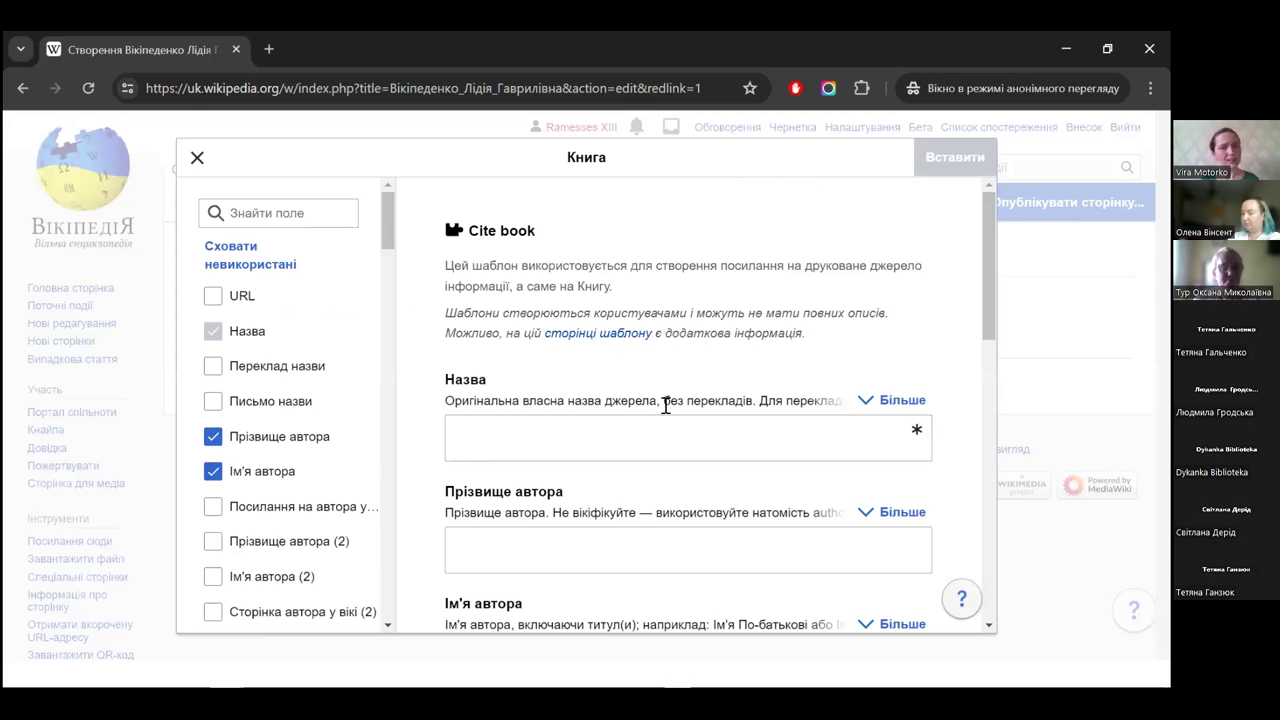
# - Examine the book citation's fields for title, author surname and first name, year, publisher, place of publication and pages
pyautogui.click(649, 440)
pyautogui.scroll(-3, 649, 440)
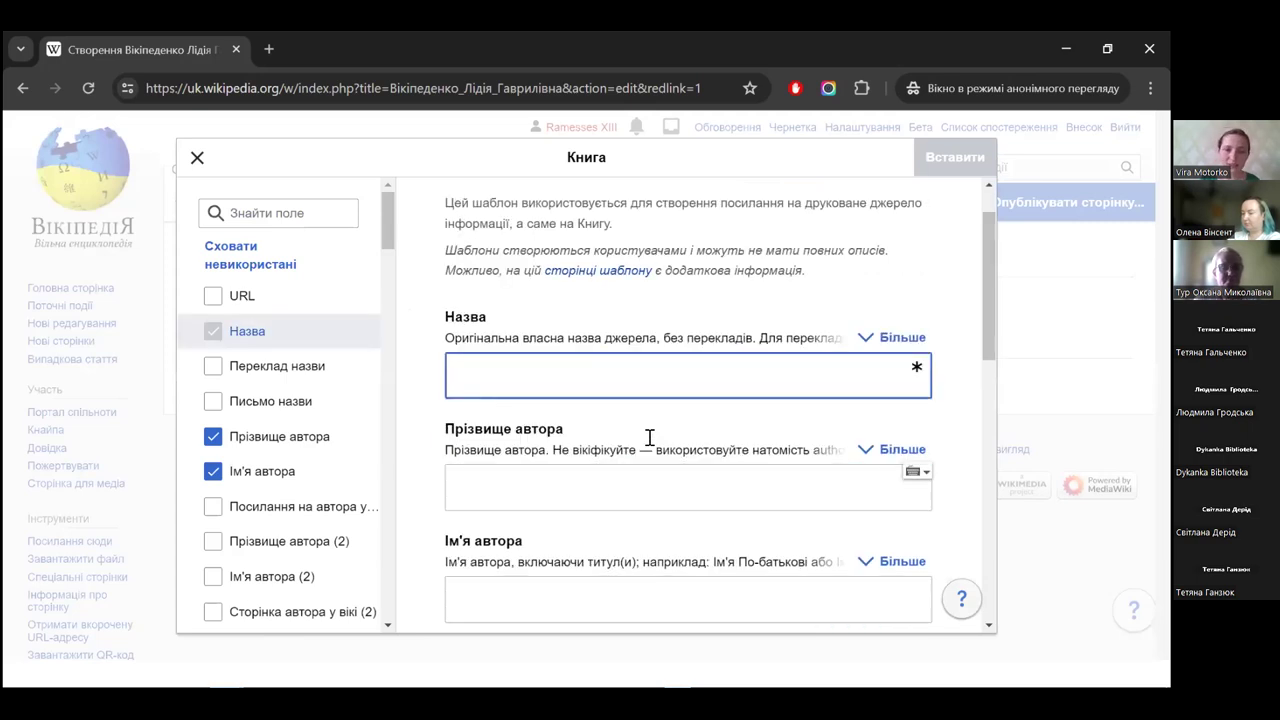
pyautogui.click(646, 473)
pyautogui.scroll(-3, 646, 473)
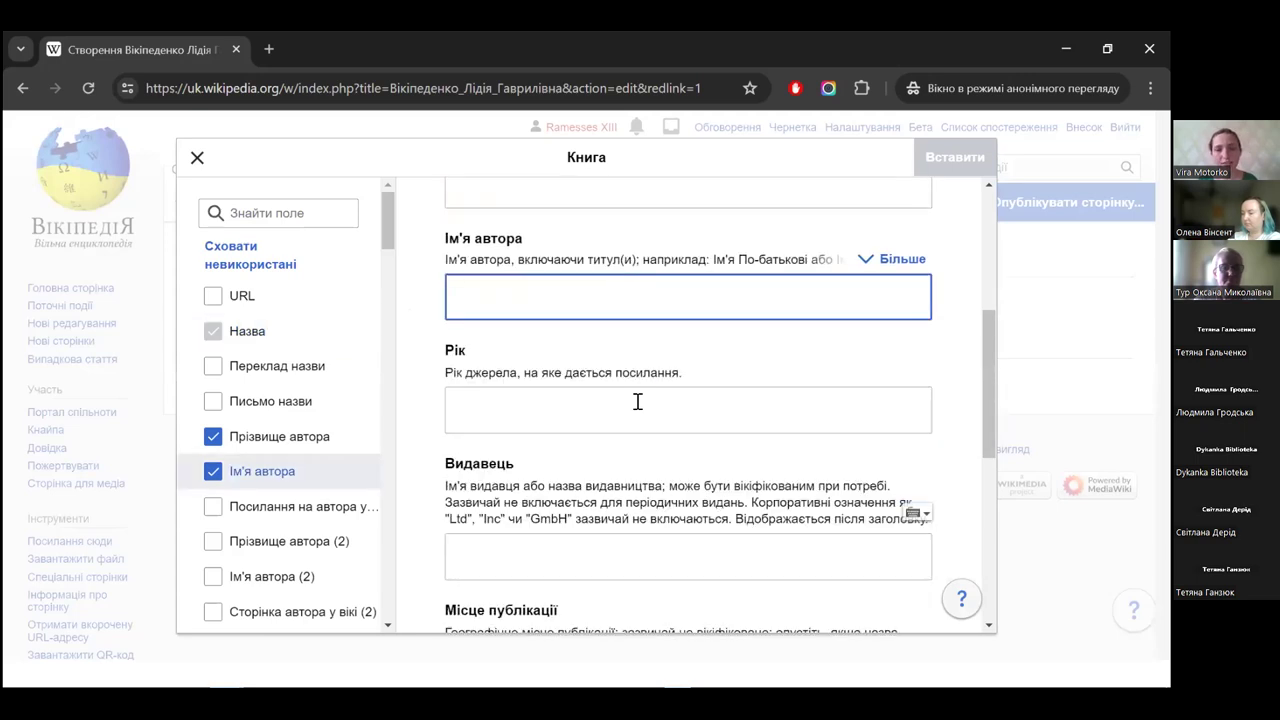
pyautogui.click(637, 401)
pyautogui.scroll(-3, 637, 401)
pyautogui.click(626, 372)
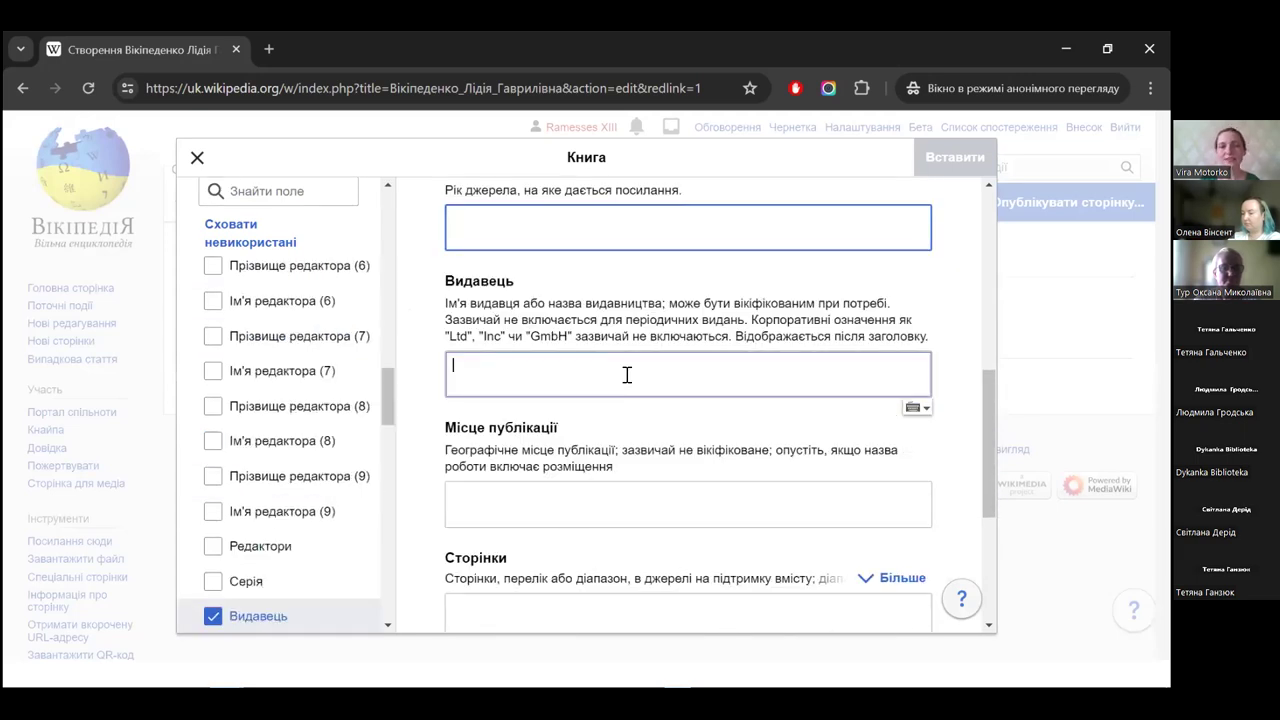
pyautogui.click(675, 490)
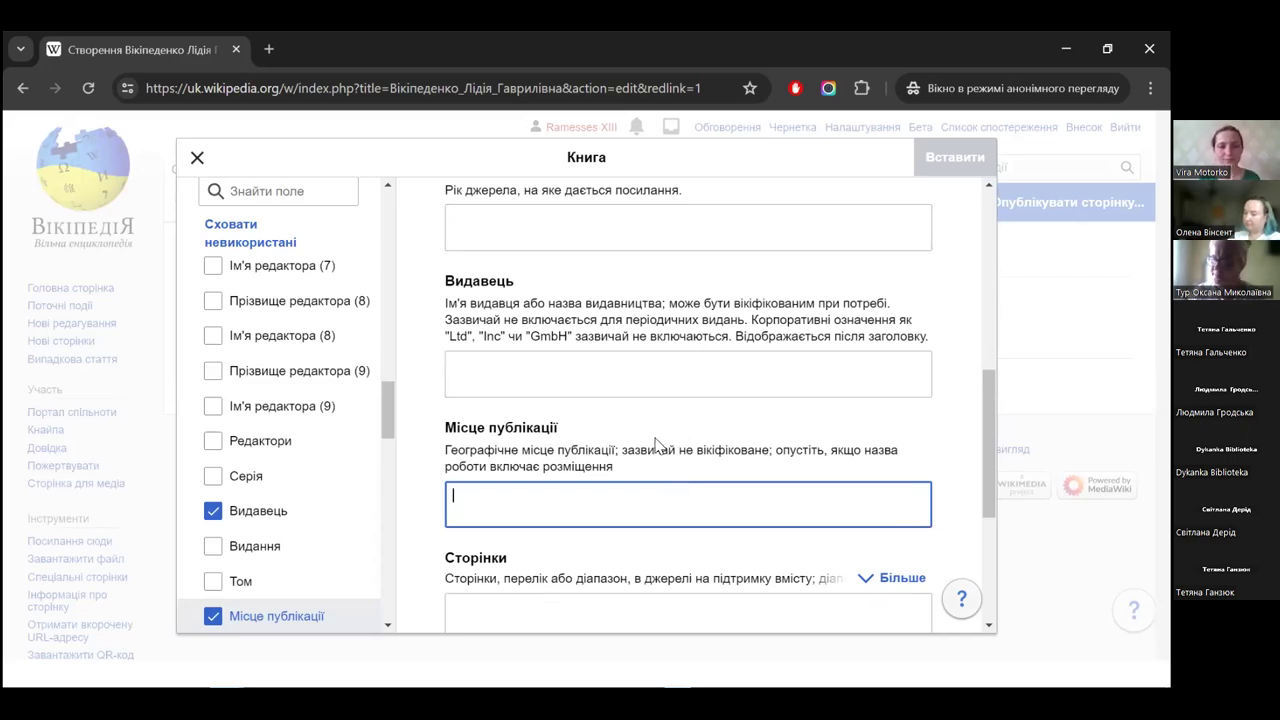
pyautogui.scroll(-3, 656, 440)
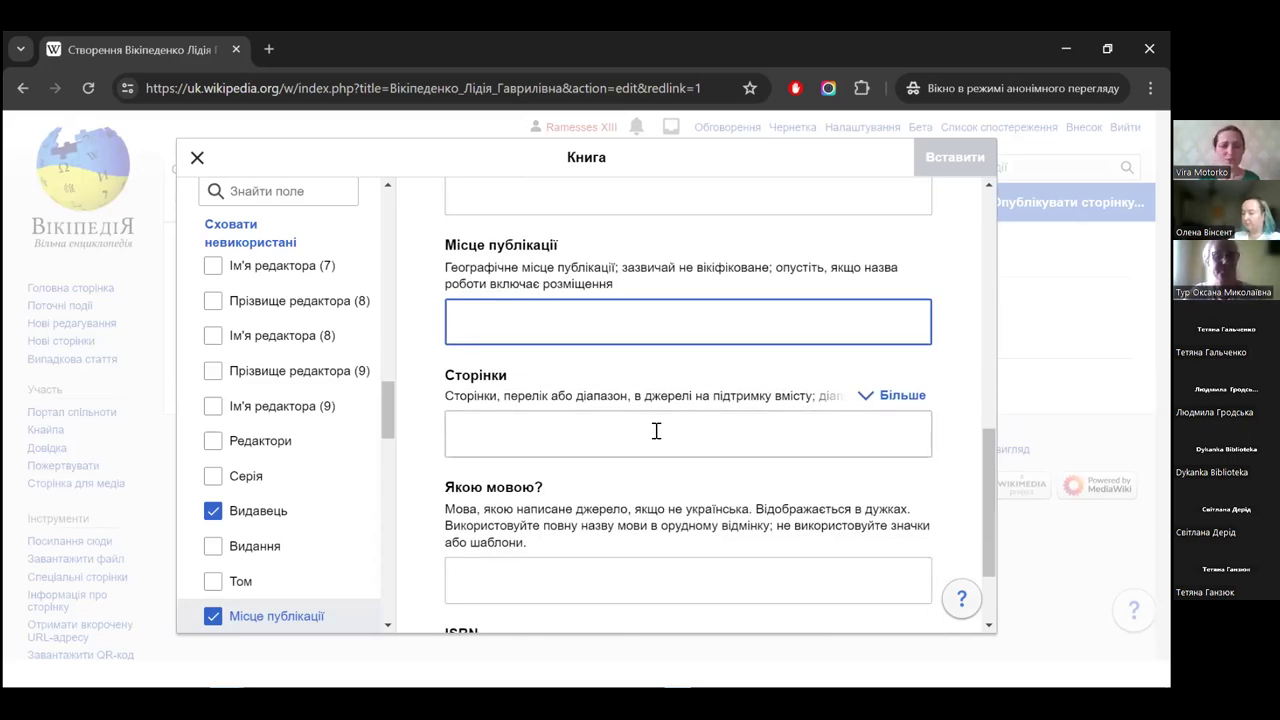
pyautogui.click(566, 430)
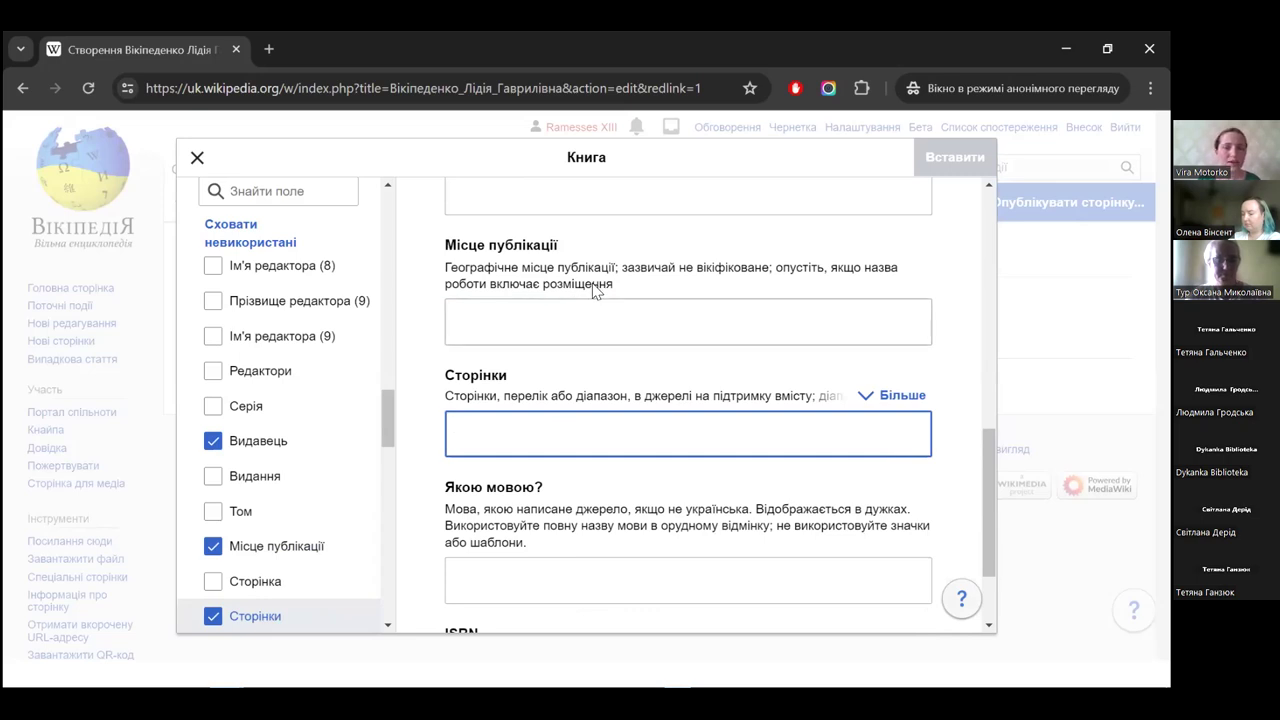
pyautogui.scroll(-1, 663, 289)
pyautogui.scroll(10, 669, 300)
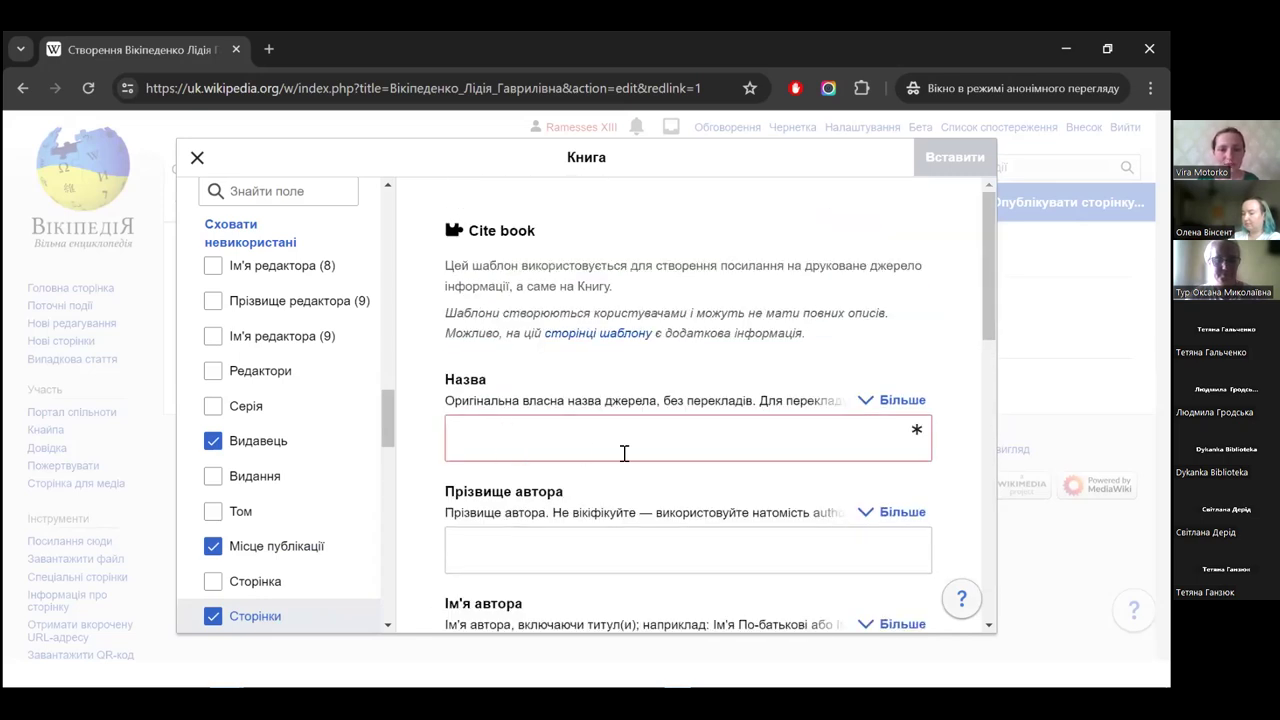
# - Enter "іваіваі" as the book's title and insert the citation after the placeholder sentence
pyautogui.click(624, 453)
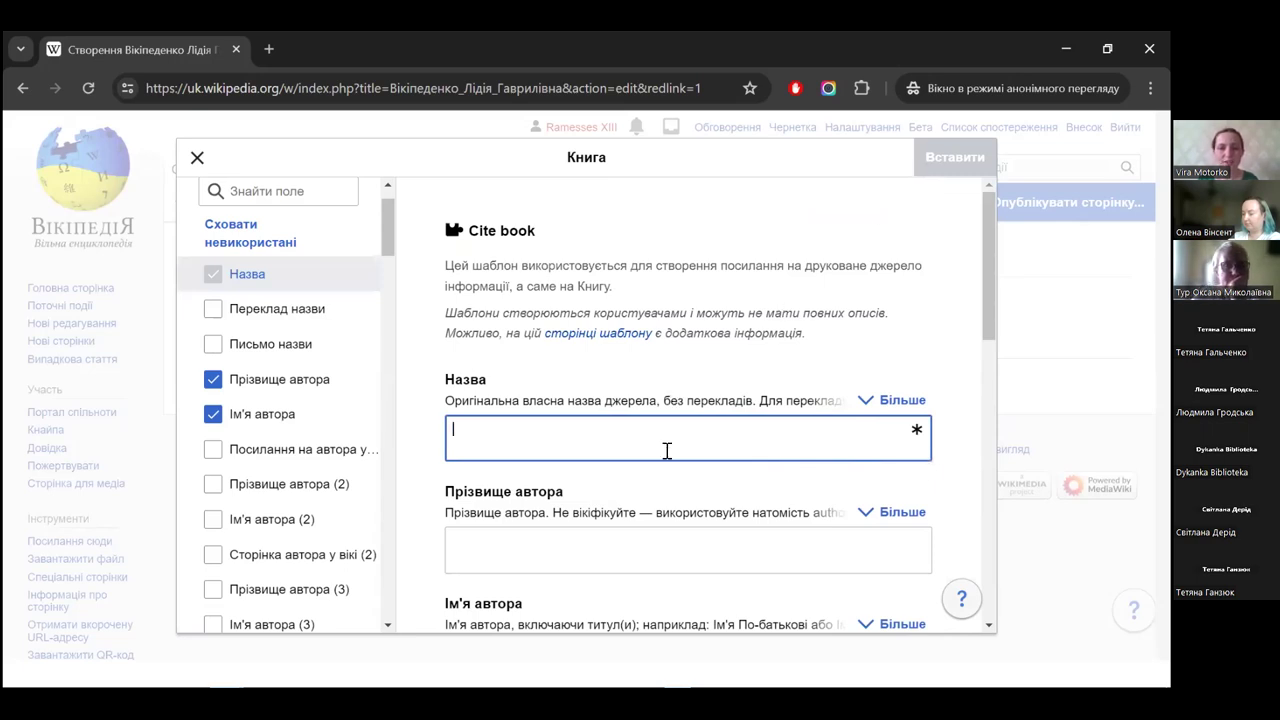
pyautogui.write('іваіваі')
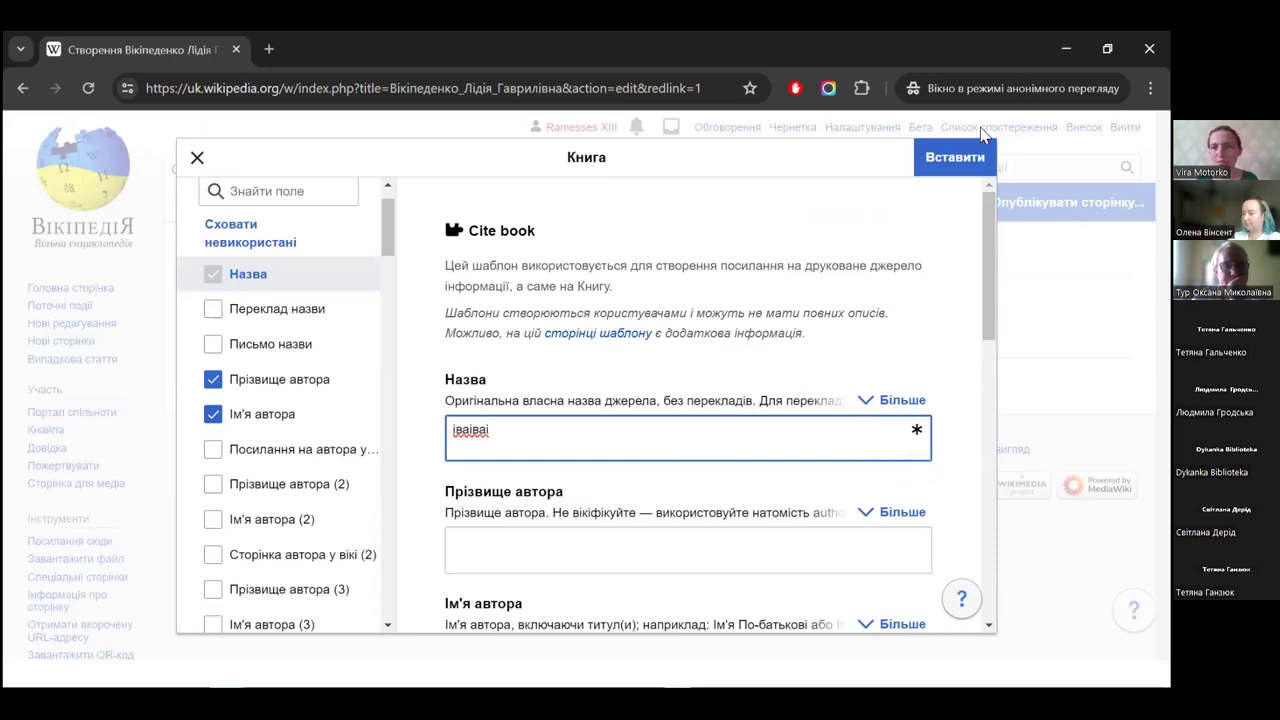
pyautogui.click(948, 158)
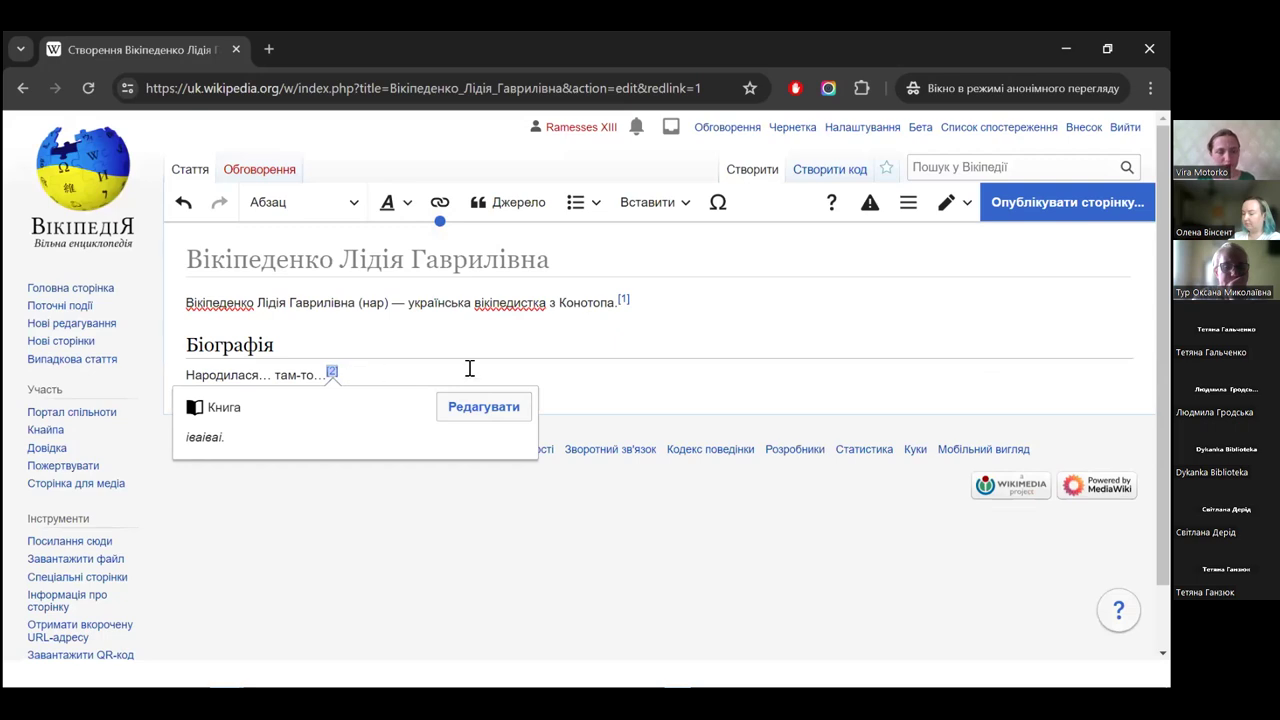
pyautogui.click(467, 383)
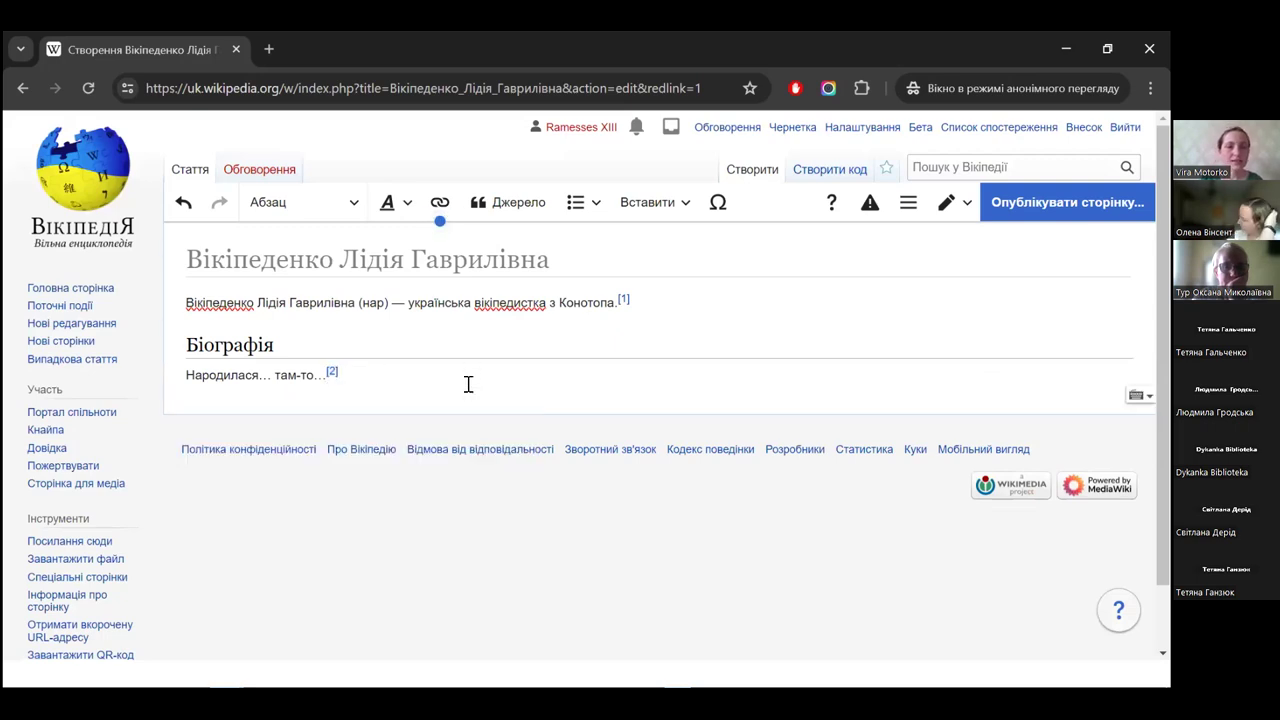
# - Reuse the «Енциклопедія Сучасної України» citation right after the book citation and write the filler text "івлоадіоад" on a new line below
pyautogui.press('Return')
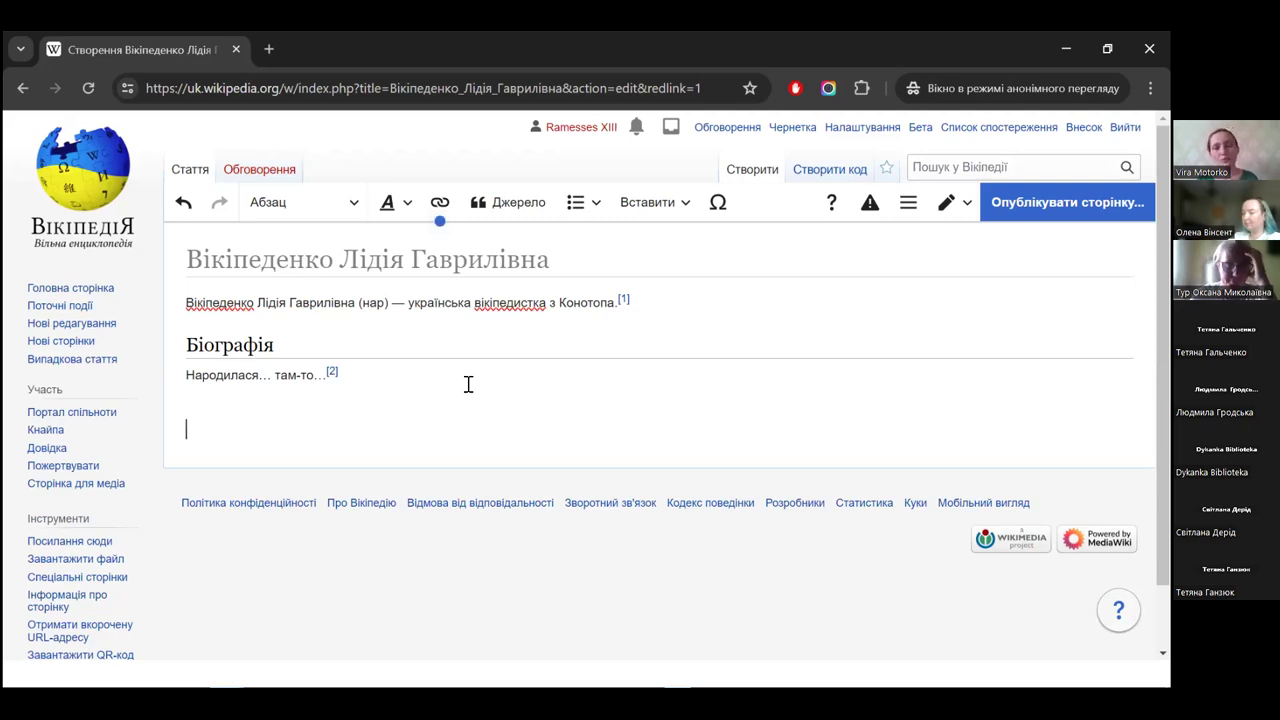
pyautogui.click(522, 205)
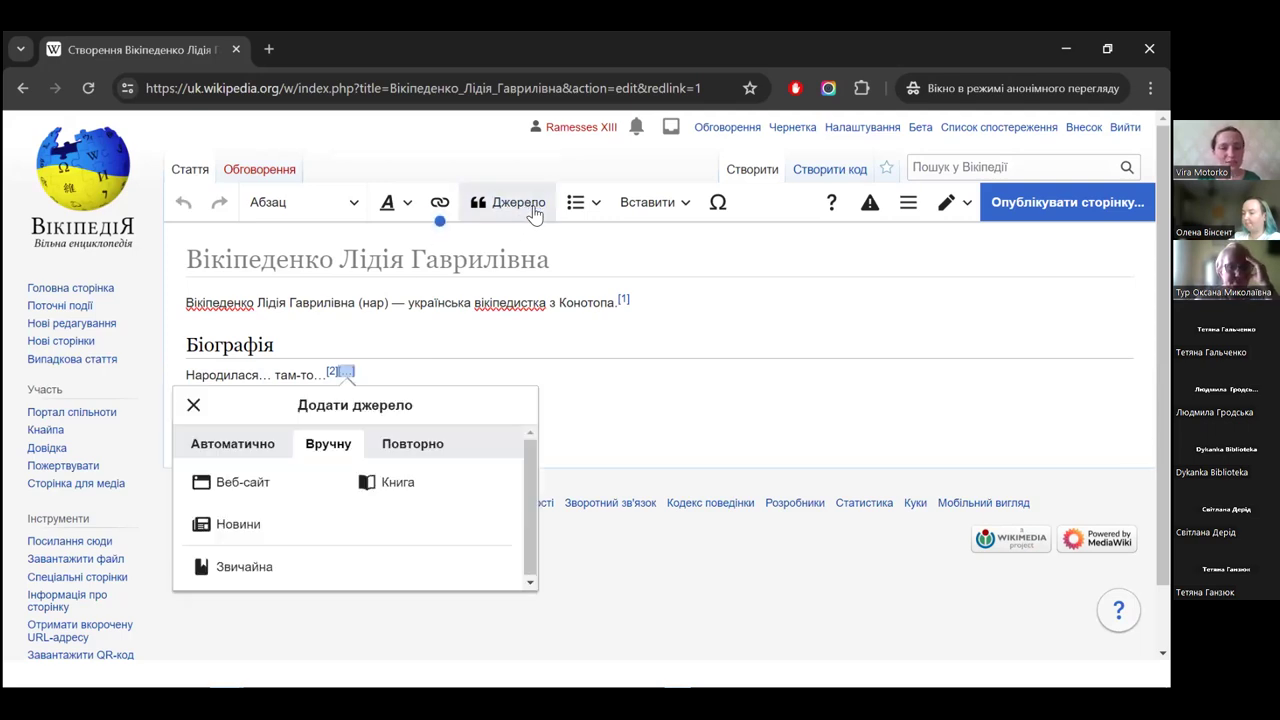
pyautogui.click(445, 452)
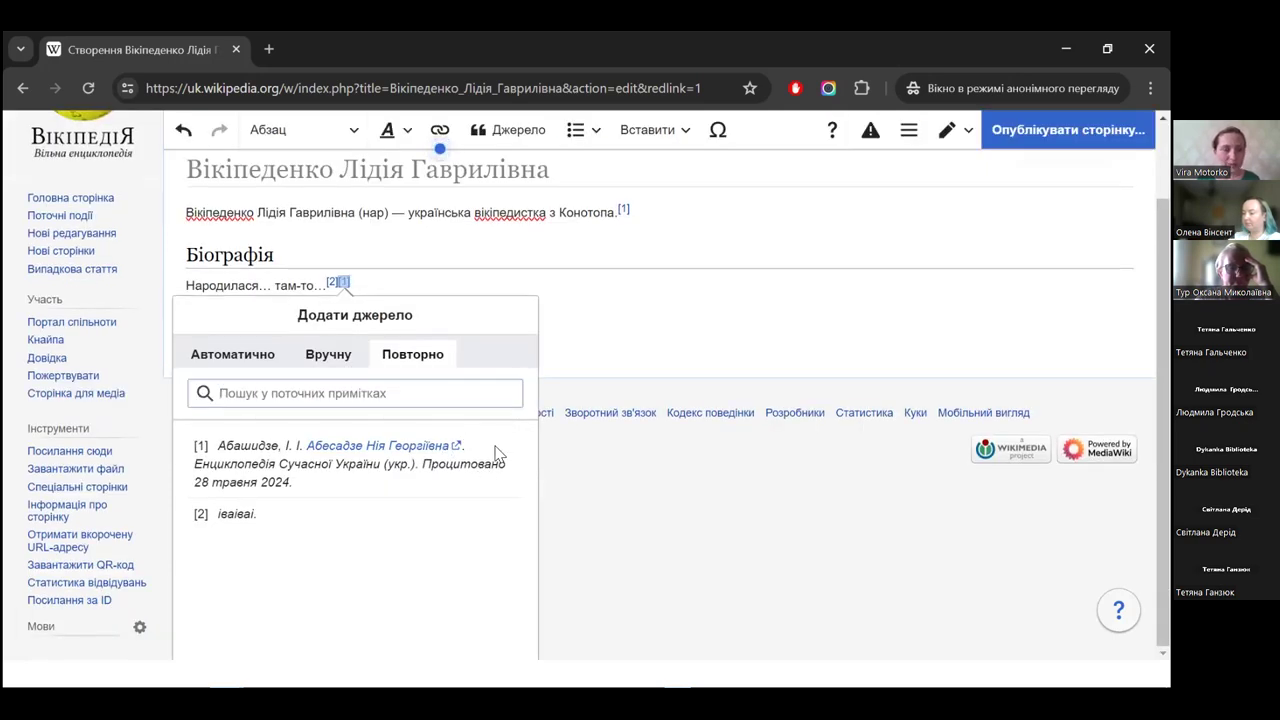
pyautogui.click(497, 453)
pyautogui.click(638, 335)
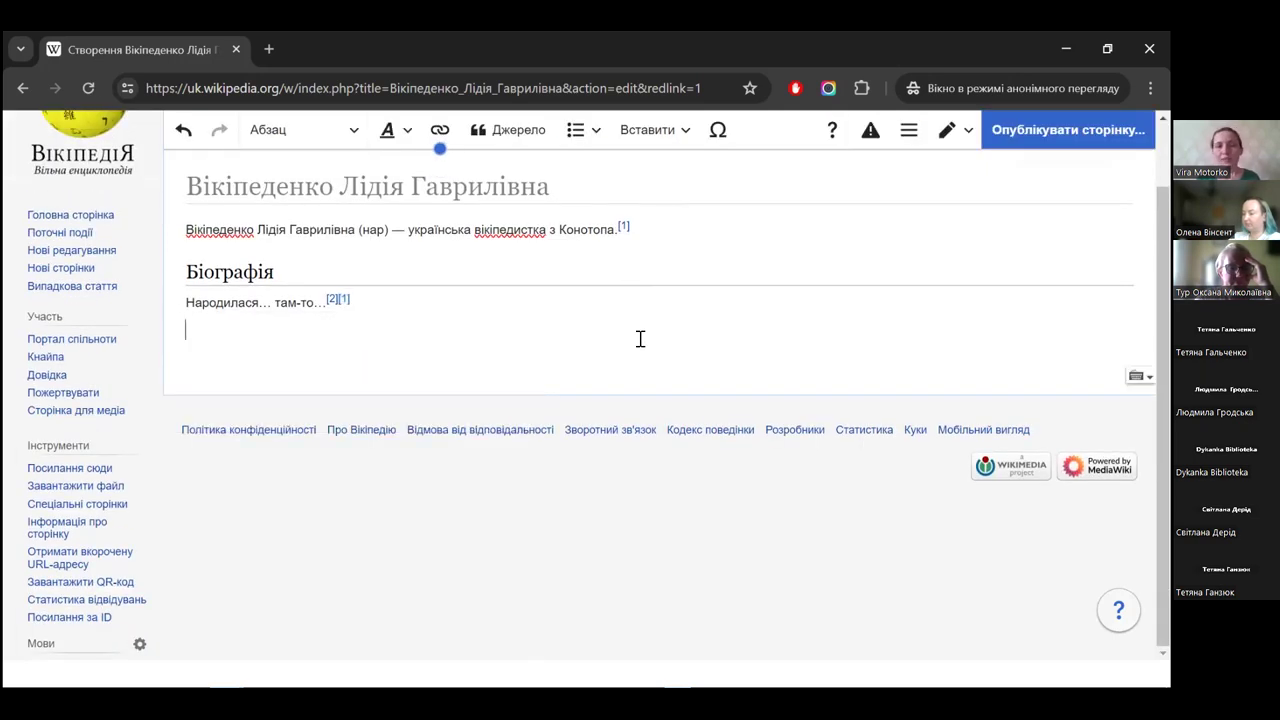
pyautogui.write('івлоадіоад')
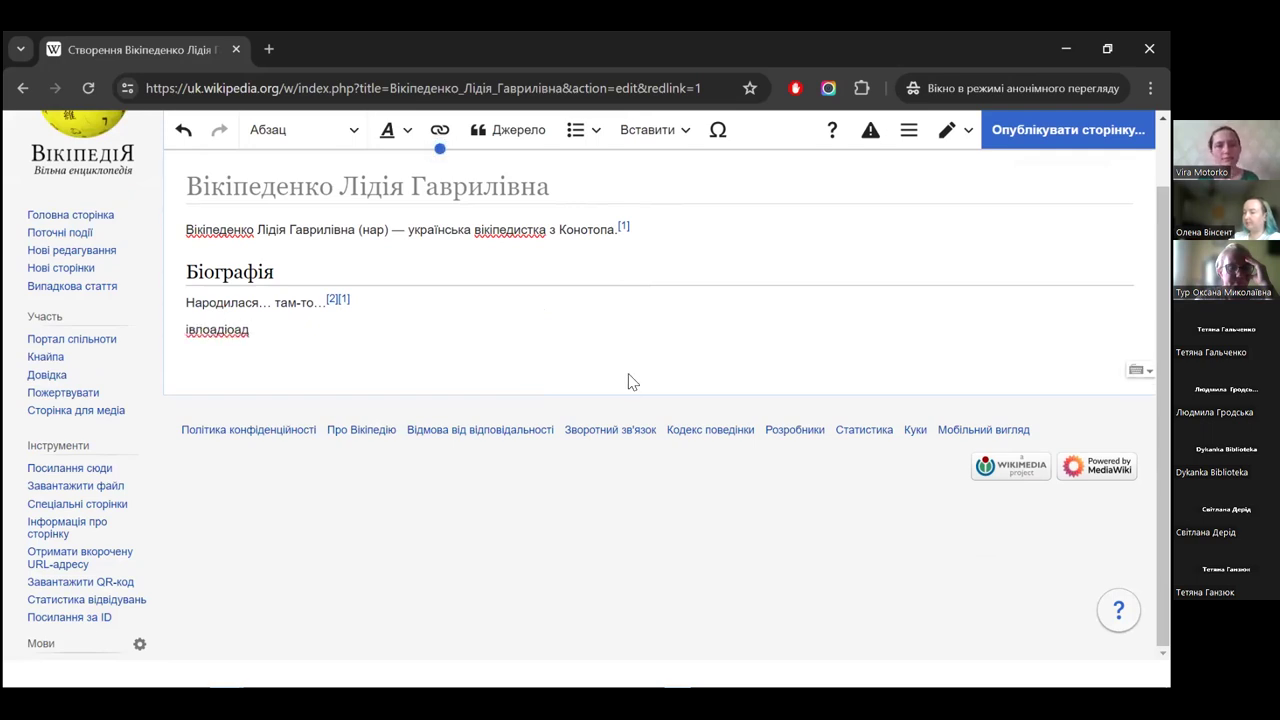
# - Make the subject's full name at the start of the opening sentence bold with «Жирний»
pyautogui.scroll(1, 631, 378)
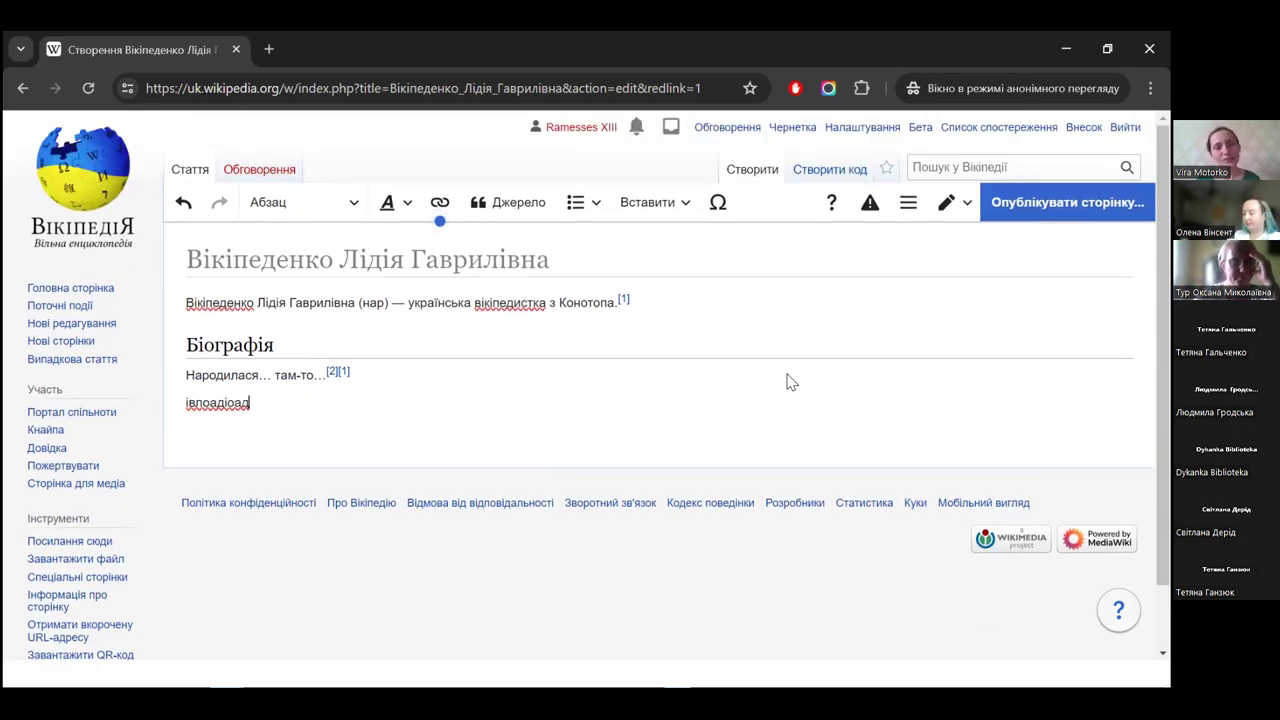
pyautogui.moveTo(356, 303); pyautogui.dragTo(182, 303)
pyautogui.click(390, 203)
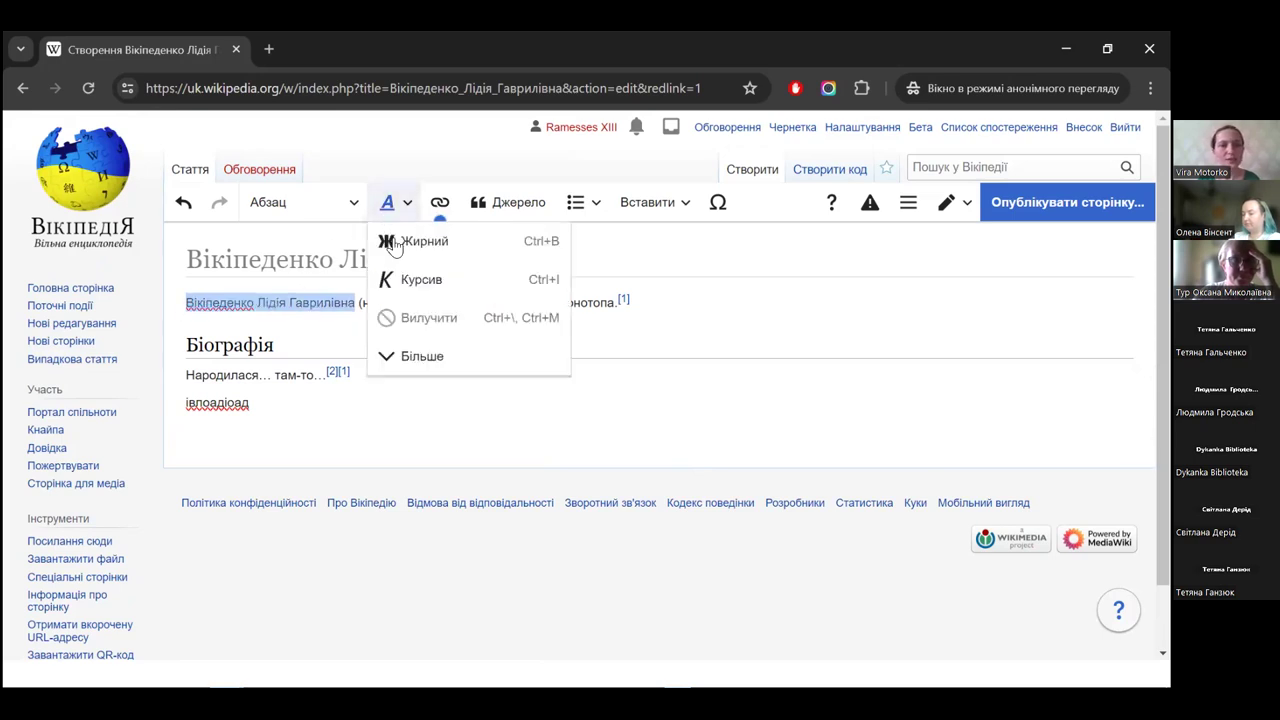
pyautogui.click(420, 240)
pyautogui.click(617, 389)
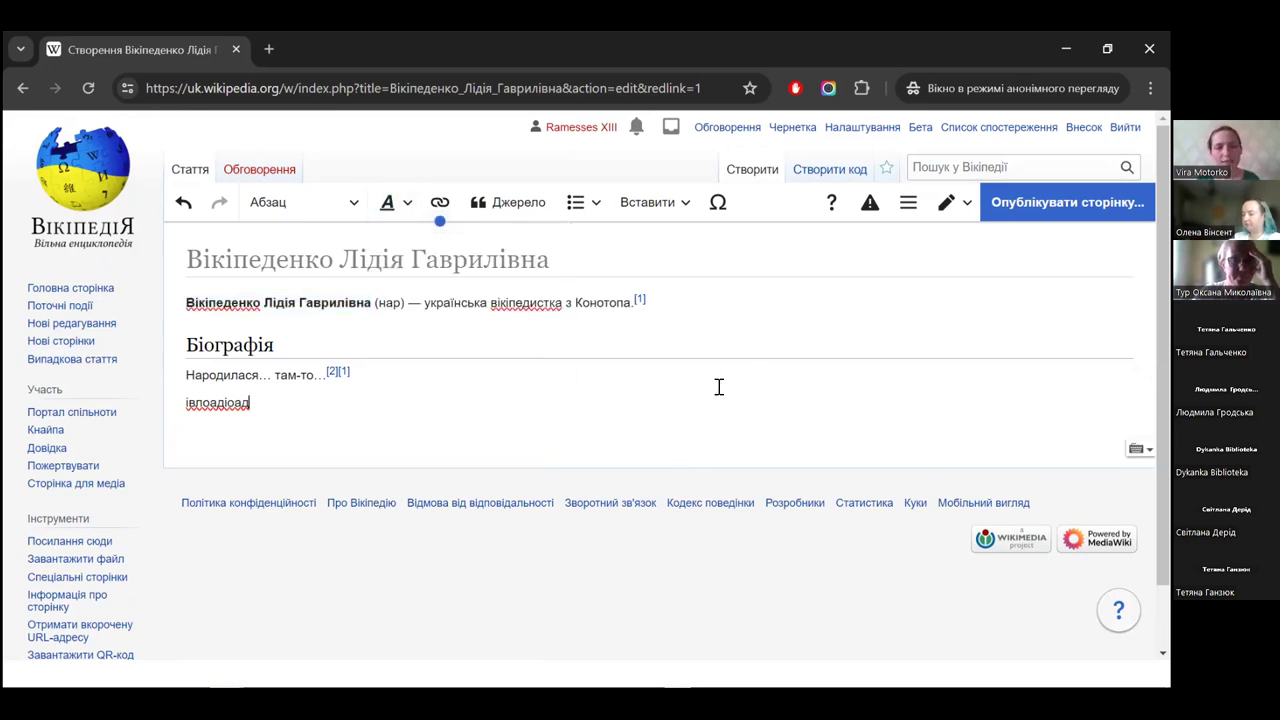
# - Link the word "Конотопа" in the opening sentence to a Wikipedia article, using "Конотоп" as the link search term
pyautogui.doubleClick(590, 301)
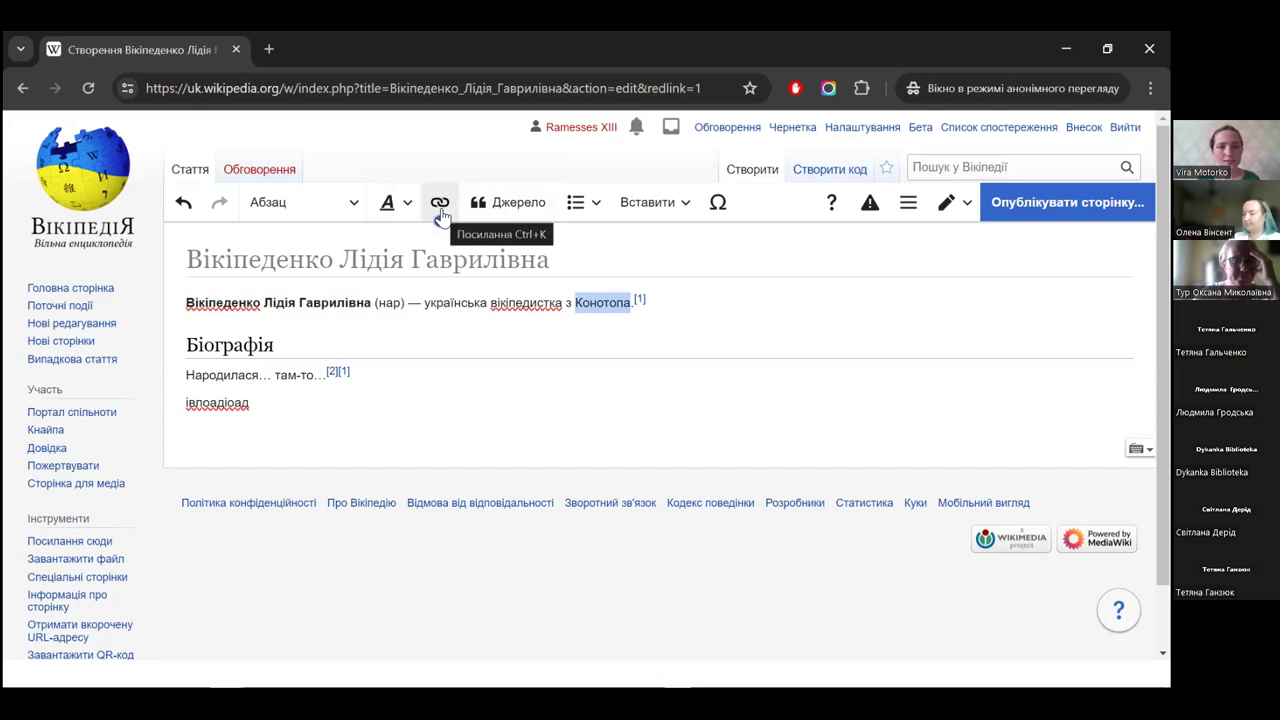
pyautogui.click(441, 219)
pyautogui.click(423, 519)
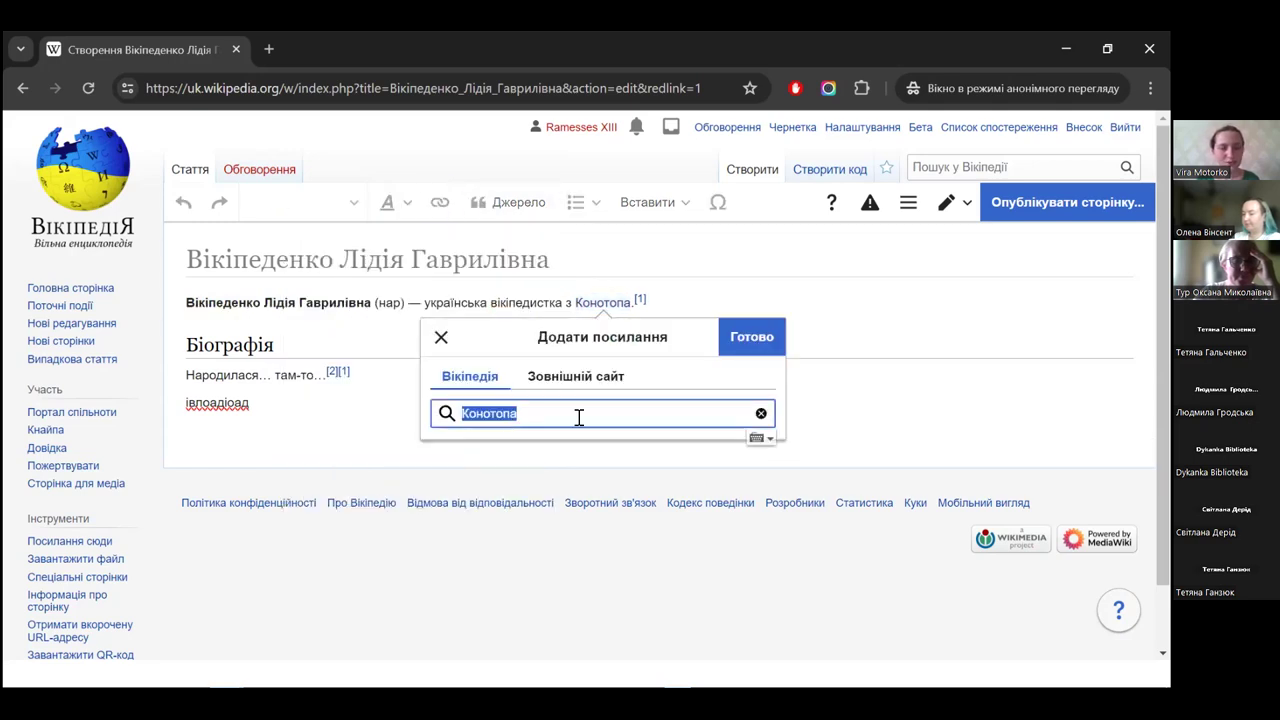
pyautogui.click(578, 421)
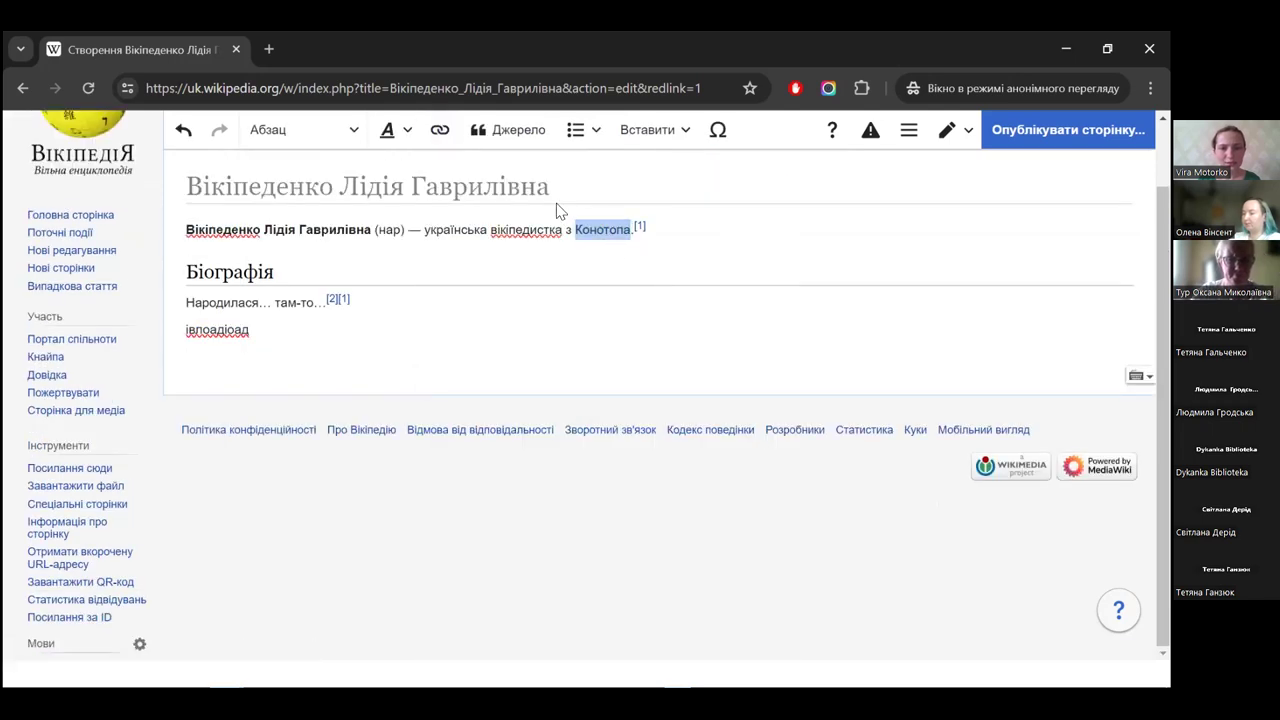
pyautogui.click(505, 130)
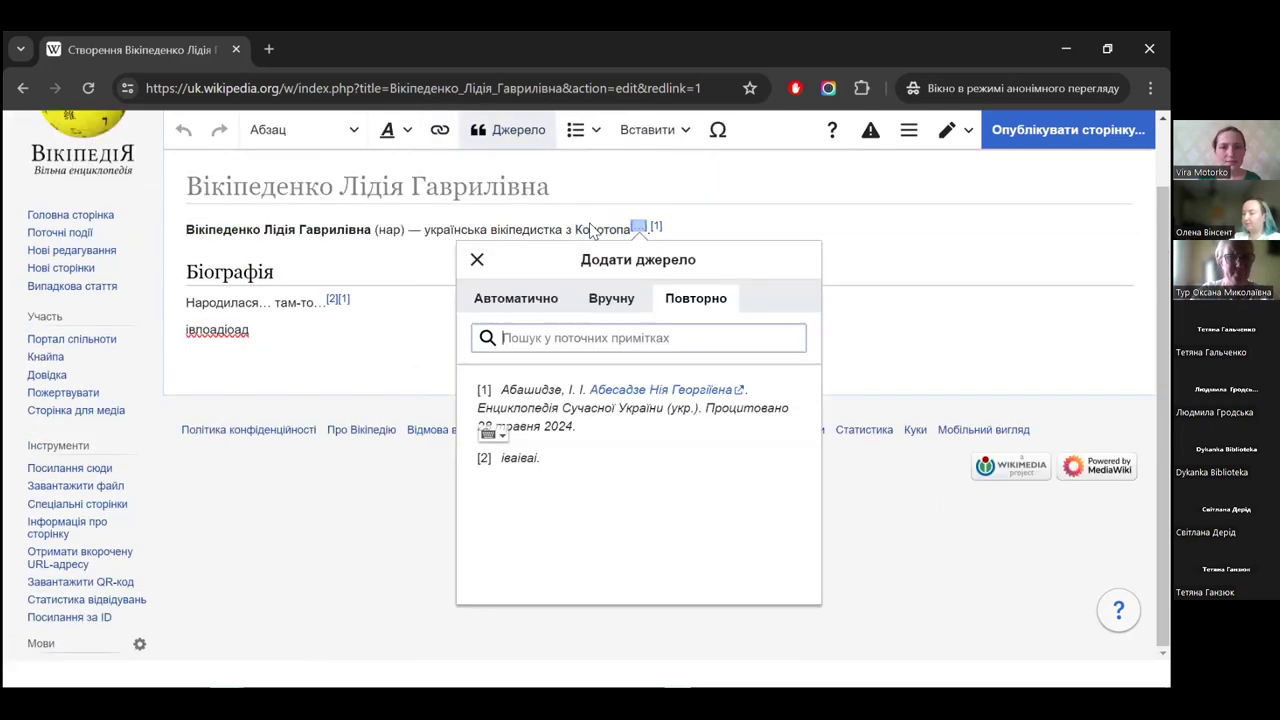
pyautogui.click(440, 130)
pyautogui.click(597, 277)
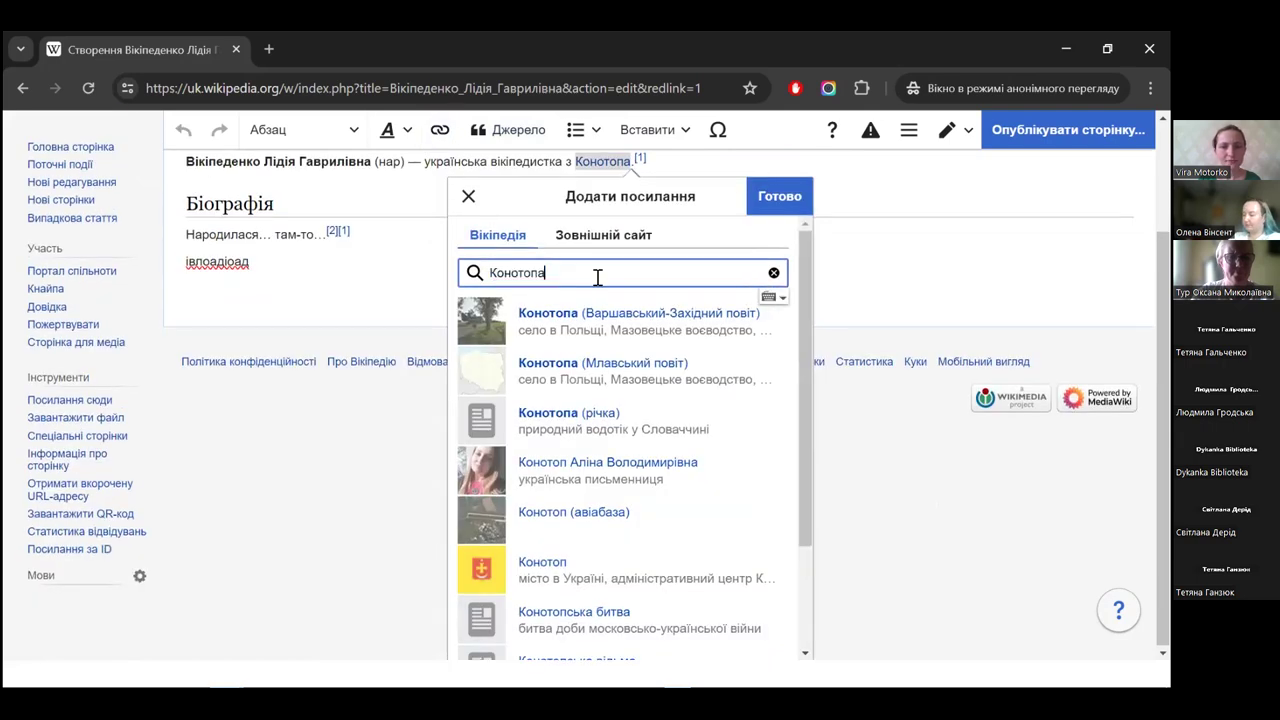
pyautogui.press('BackSpace')
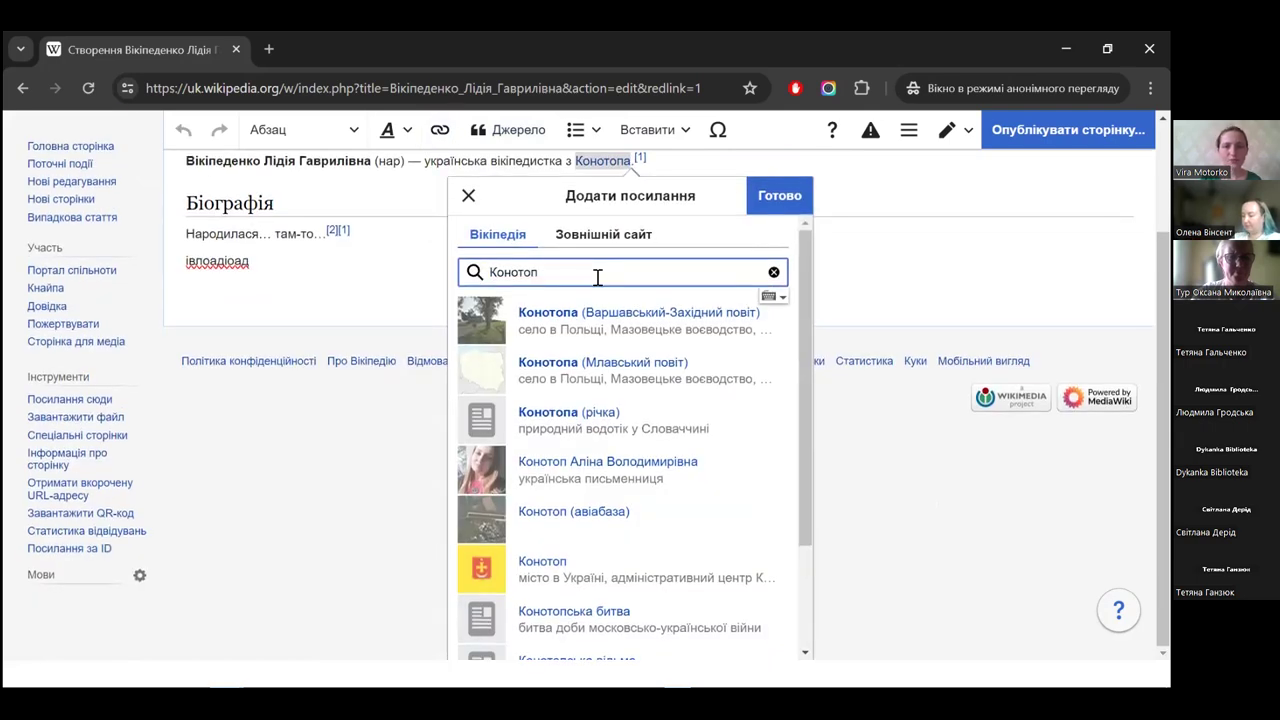
pyautogui.click(660, 335)
pyautogui.click(700, 377)
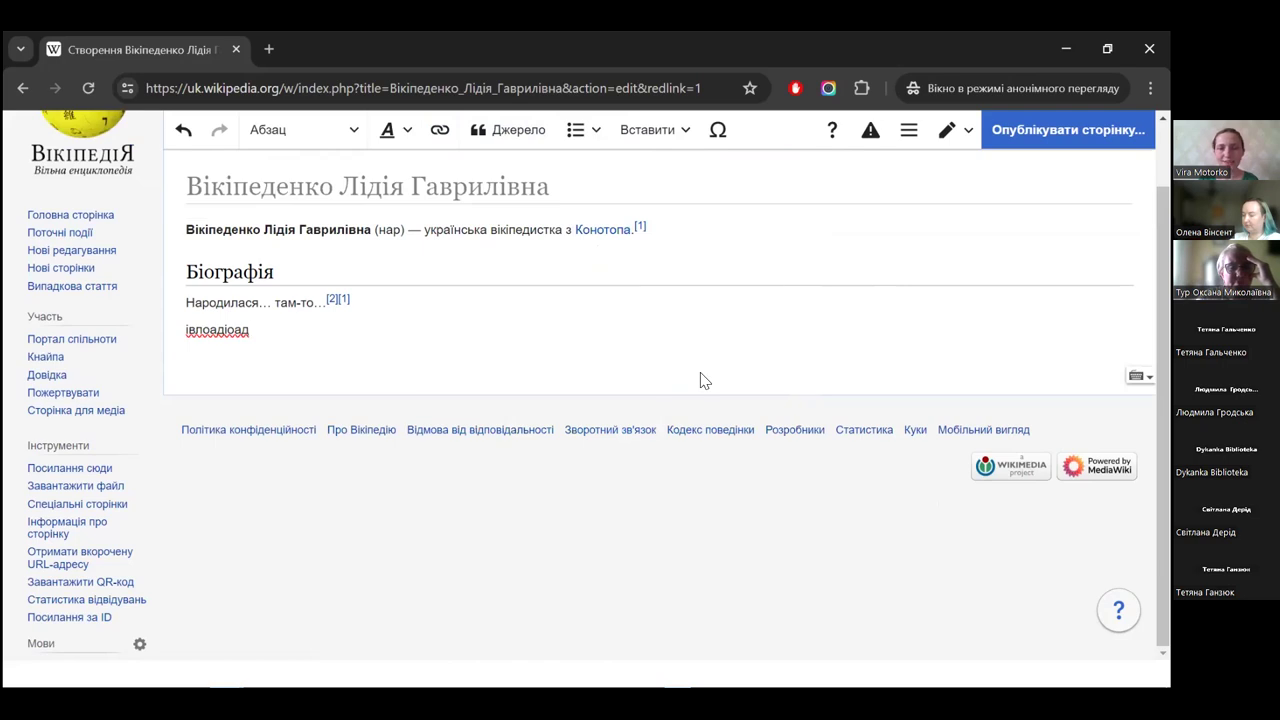
pyautogui.scroll(2, 780, 337)
pyautogui.click(780, 335)
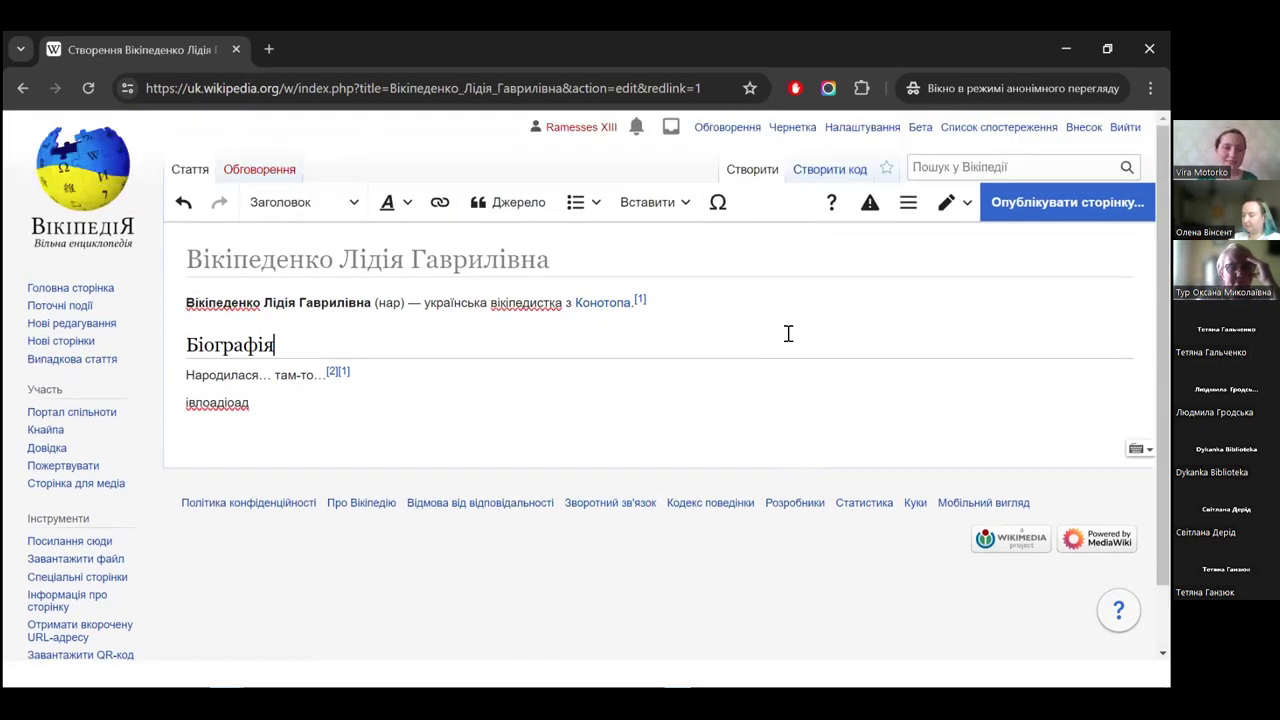